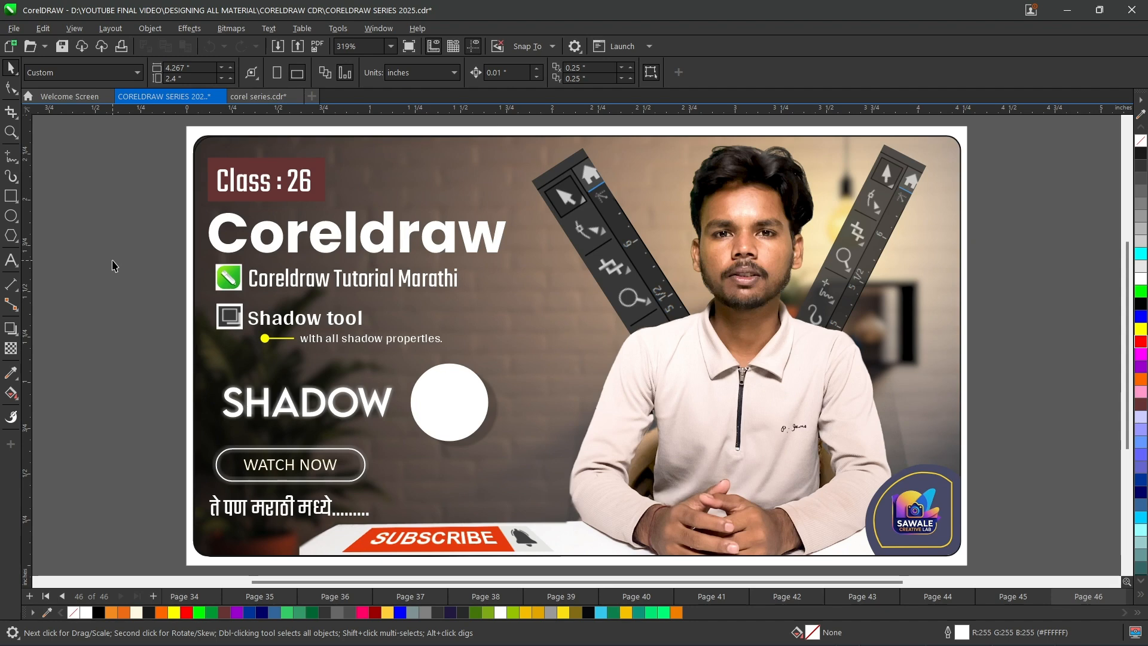
In the corel series.cdr document, draw a rectangle about 3.7 by 2.1 inches below the note text and fill it red
left_click(259, 99)
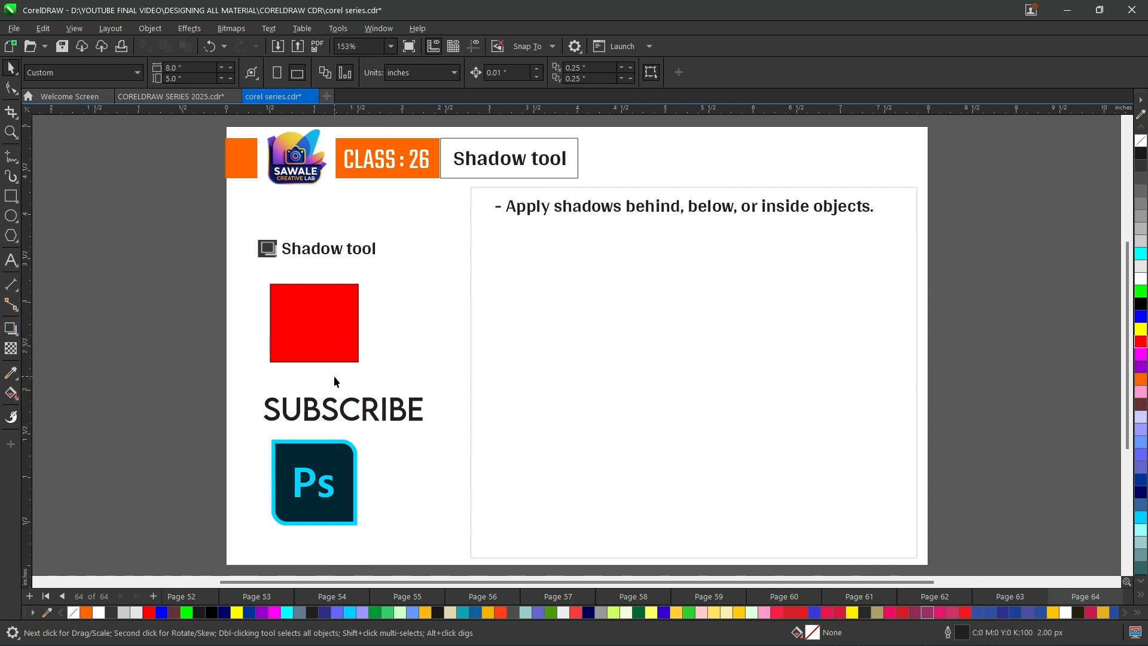
left_click(302, 337)
left_click(164, 315)
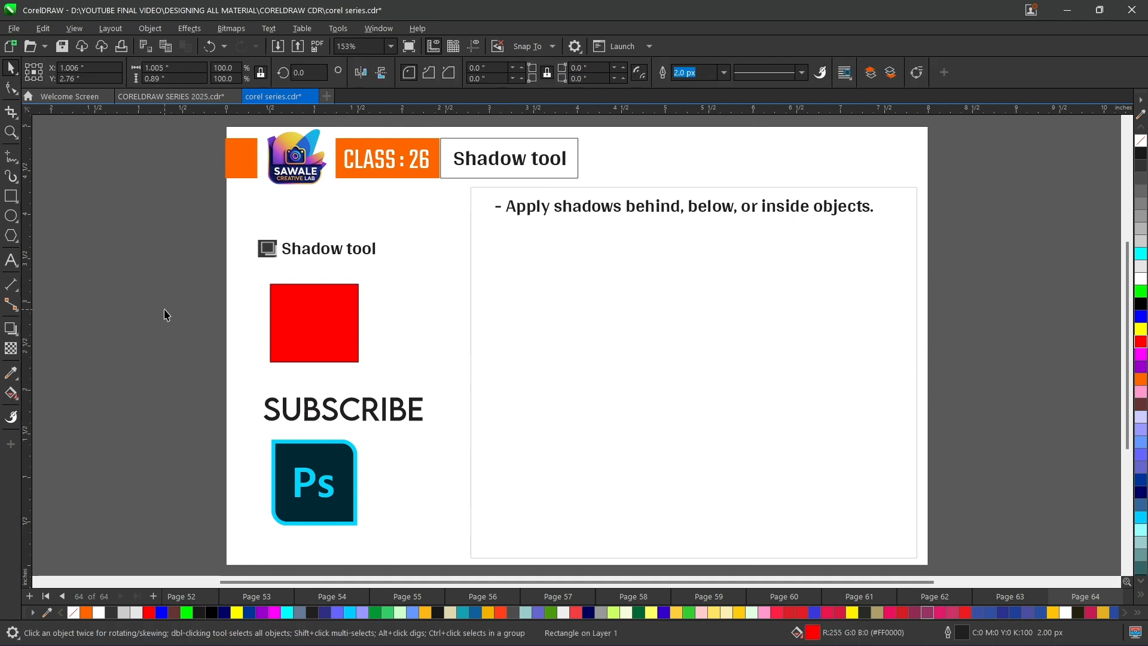
left_click(11, 196)
left_click_drag(500, 250, 826, 435)
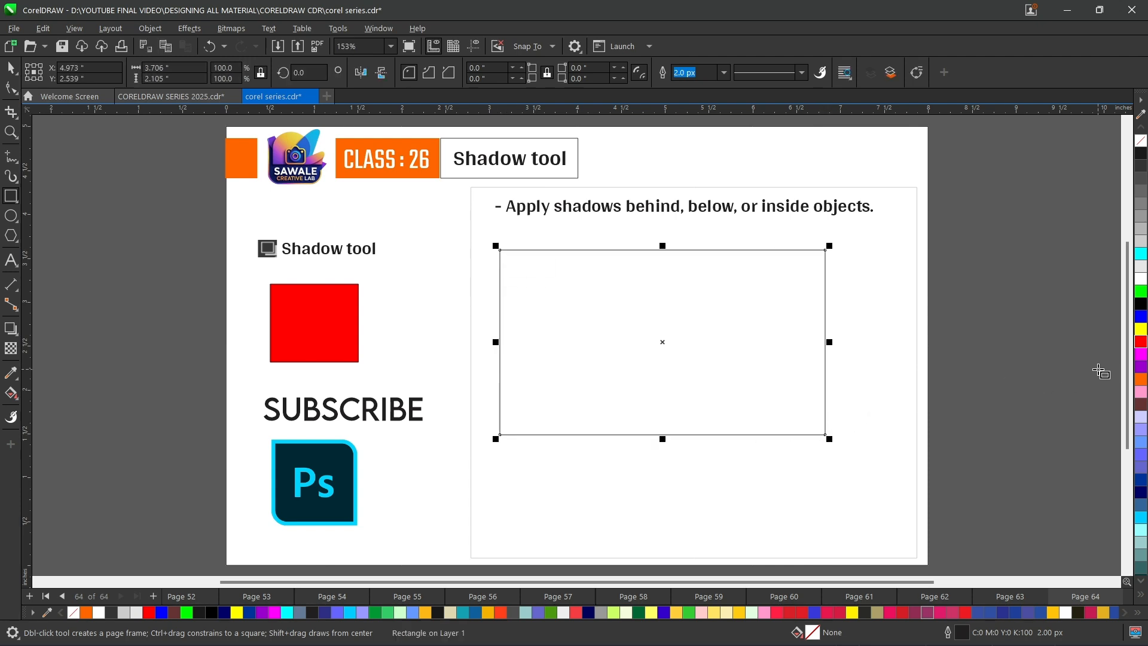
left_click(1141, 346)
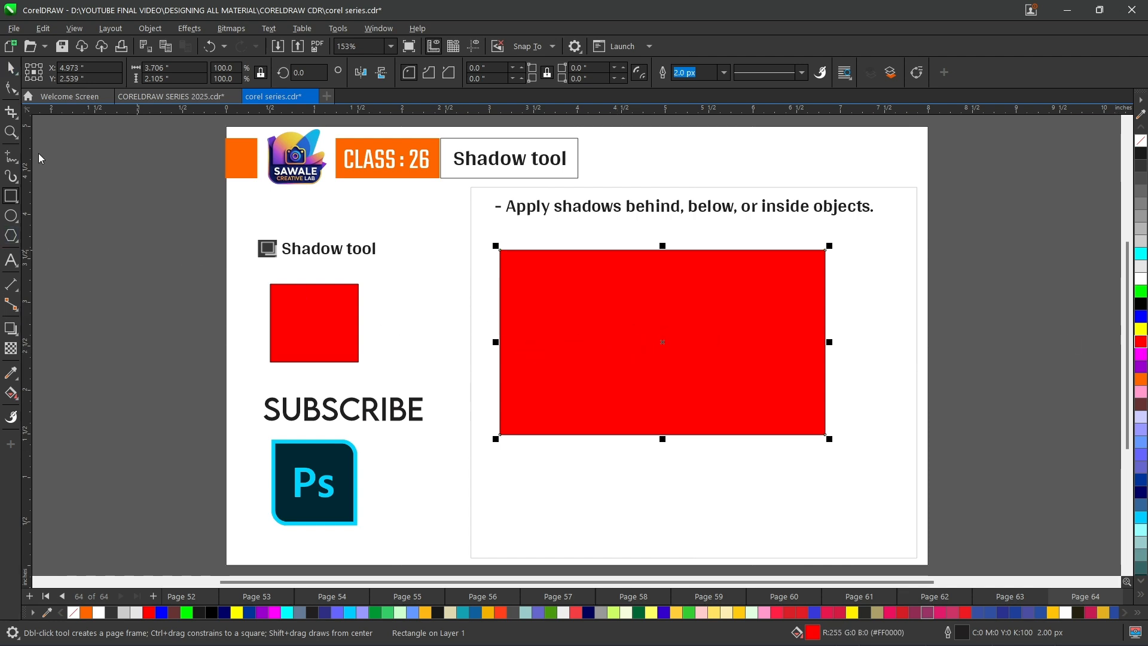
Use the Shadow tool to try flat and perspective shadows on the large red rectangle, ending with a flat shadow toward its lower left
left_click(11, 329)
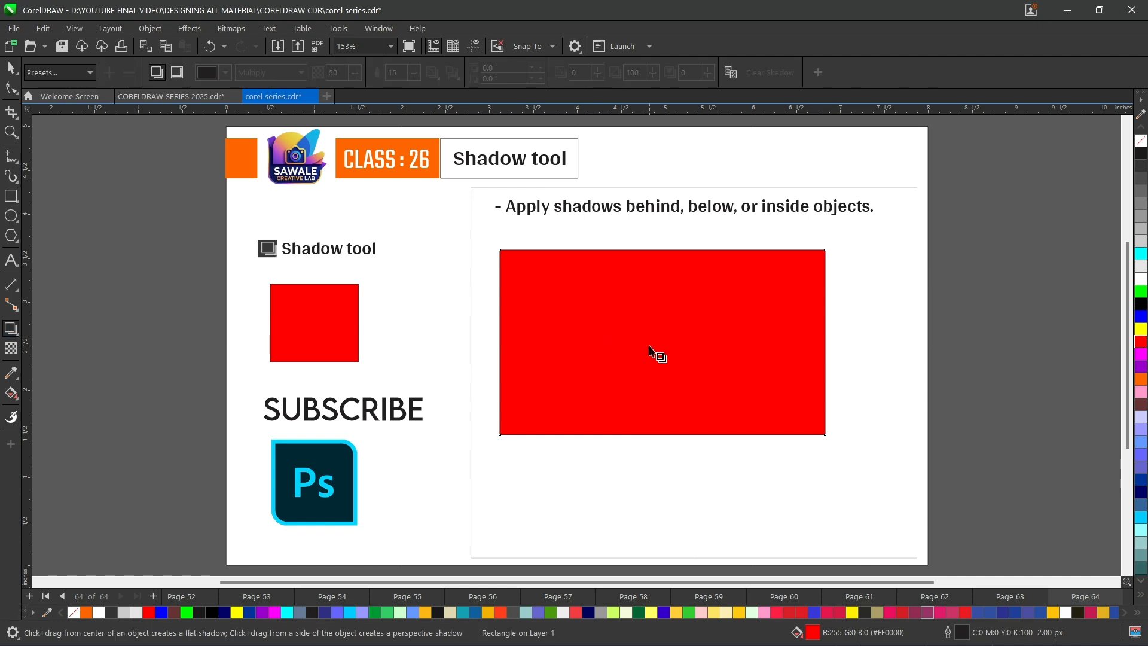
left_click_drag(663, 342, 745, 447)
left_click_drag(624, 376, 436, 433)
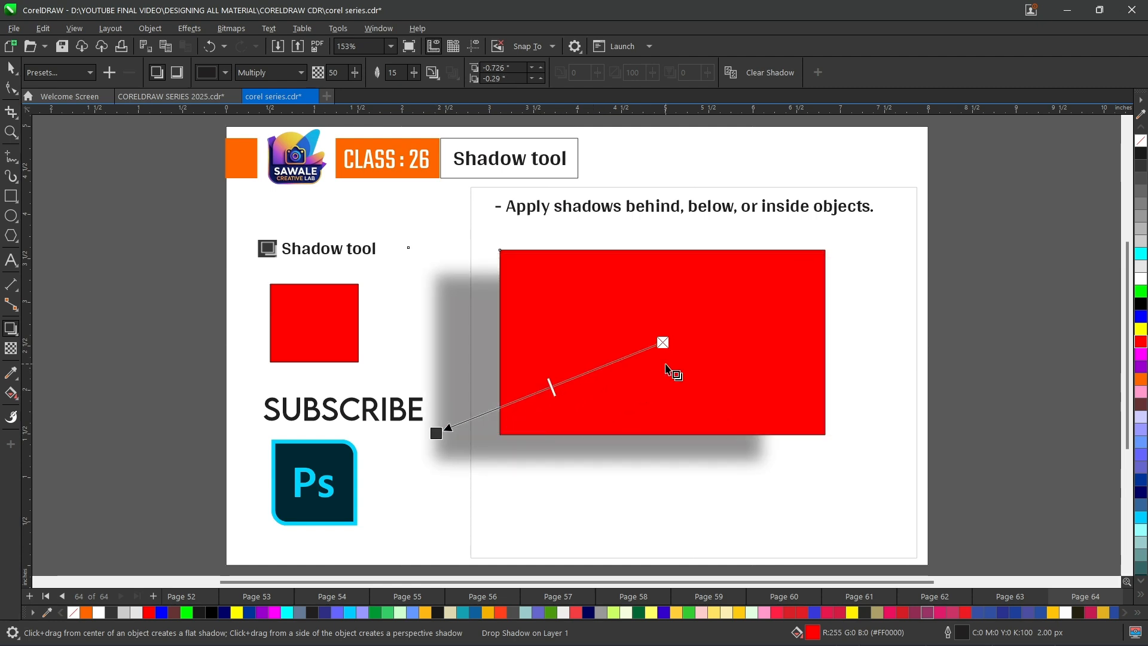
left_click_drag(825, 342, 935, 238)
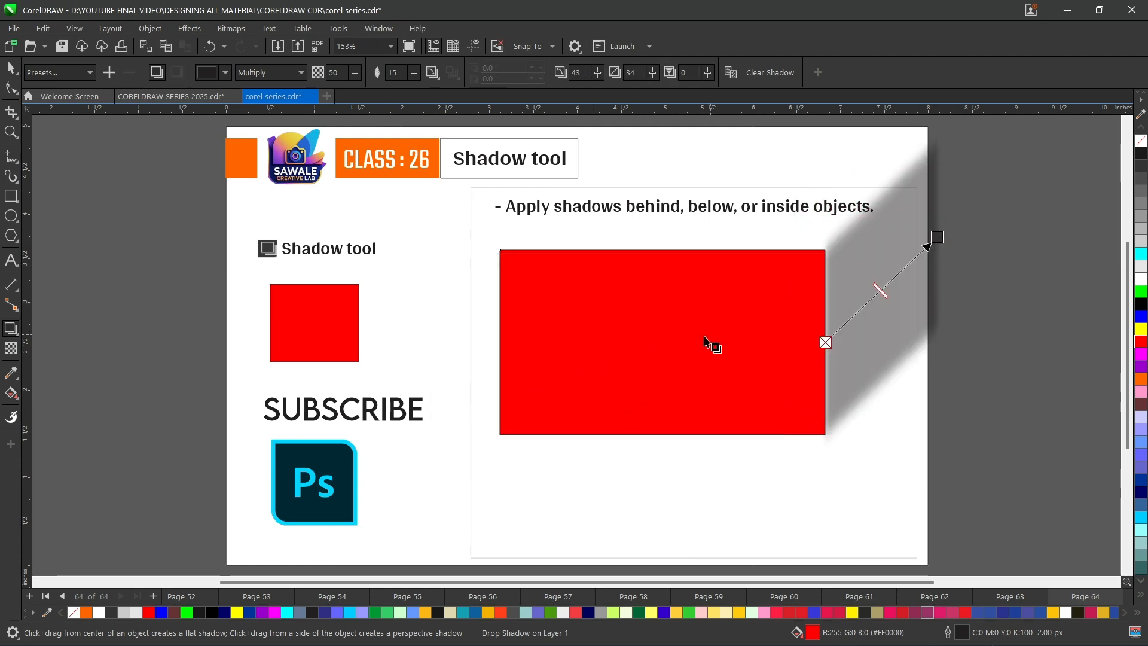
left_click_drag(662, 342, 621, 475)
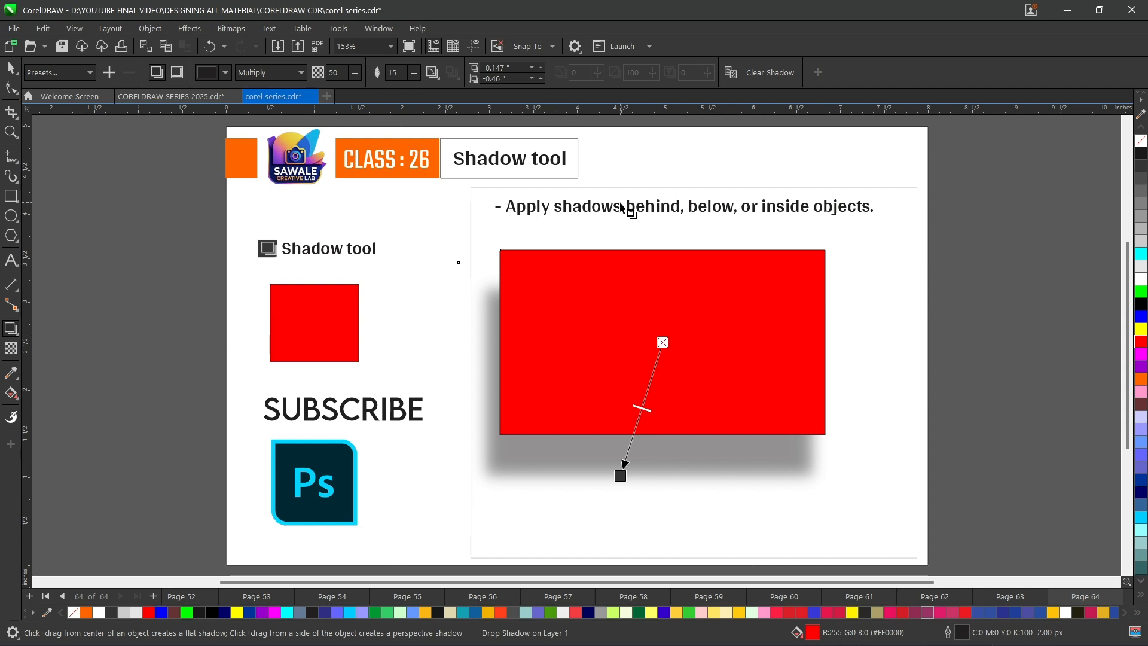
Try the Flat Top Left, Perspective Top Right and Perspective Bottom Left shadow presets on the large red rectangle
left_click(90, 73)
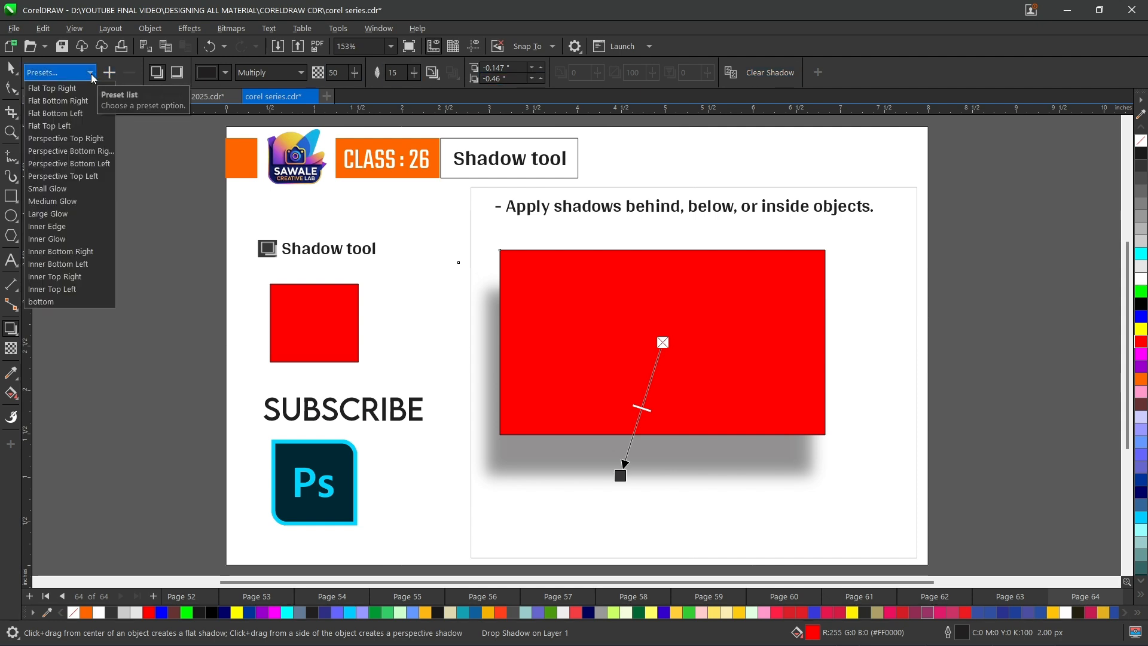
left_click(75, 125)
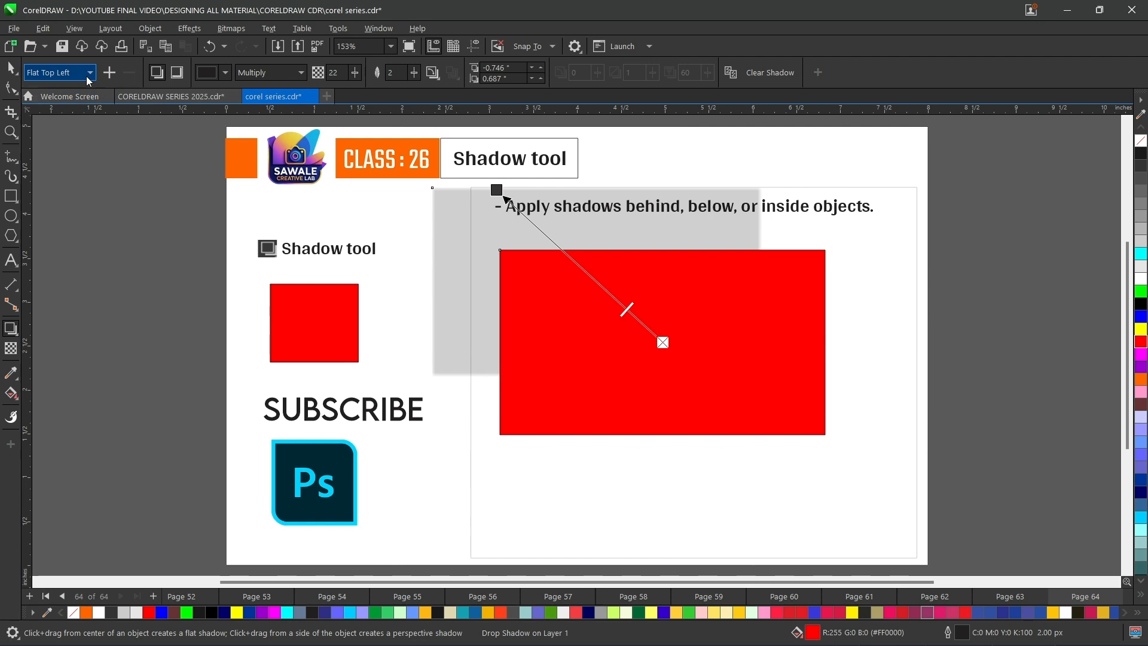
left_click(87, 74)
left_click(60, 140)
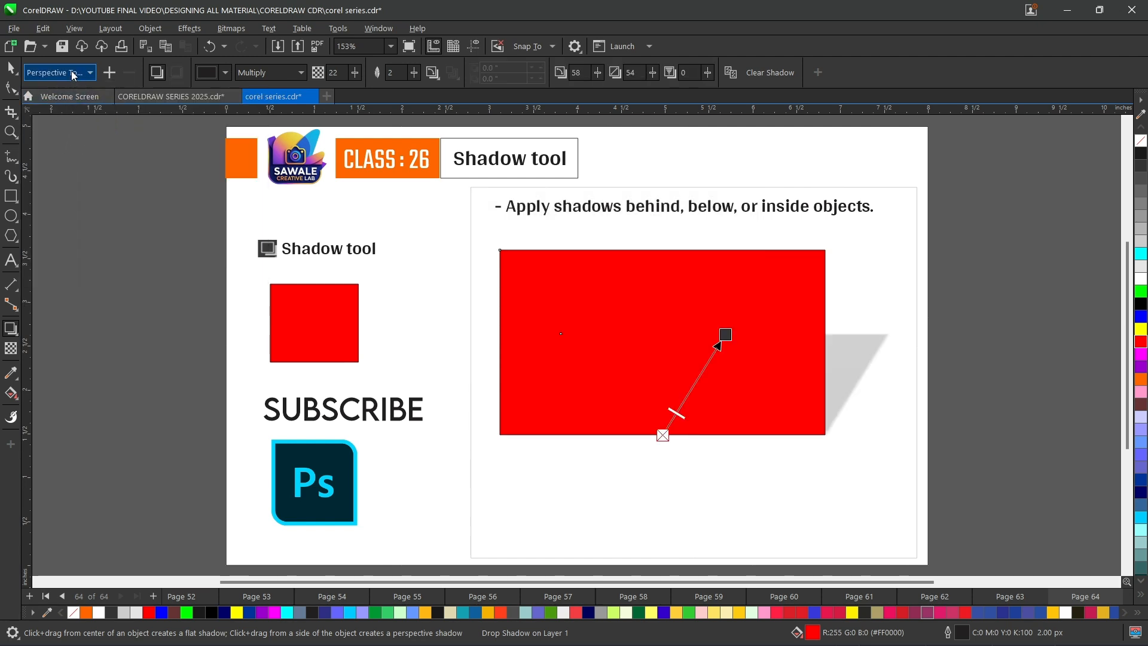
left_click(87, 73)
left_click(60, 154)
left_click(60, 155)
left_click(73, 71)
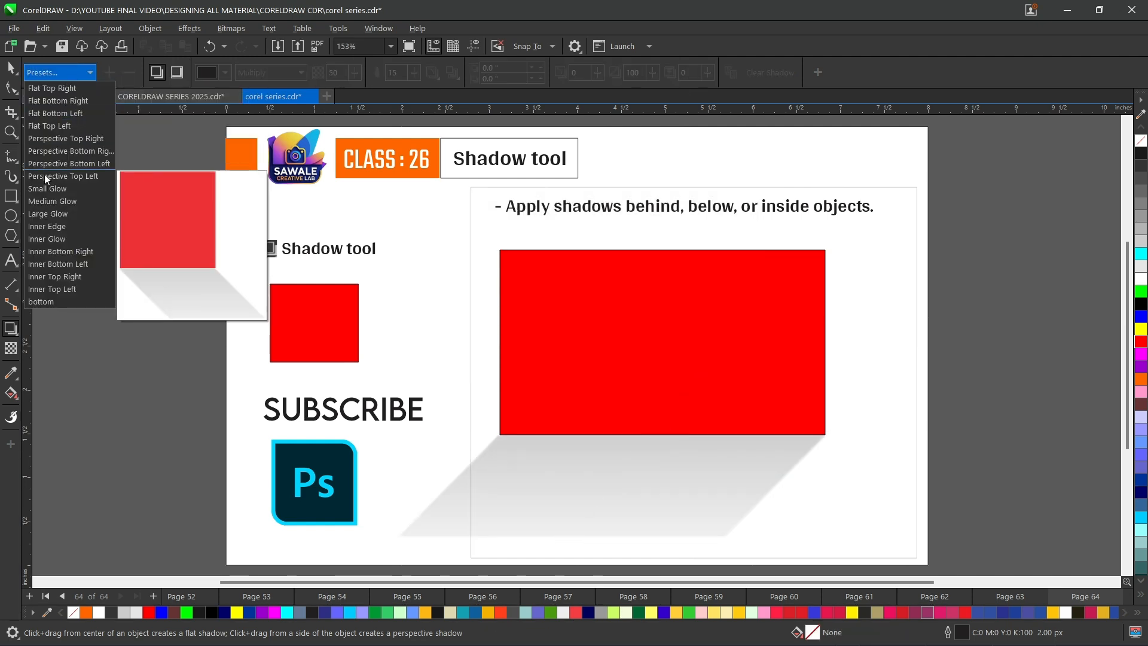
left_click(42, 216)
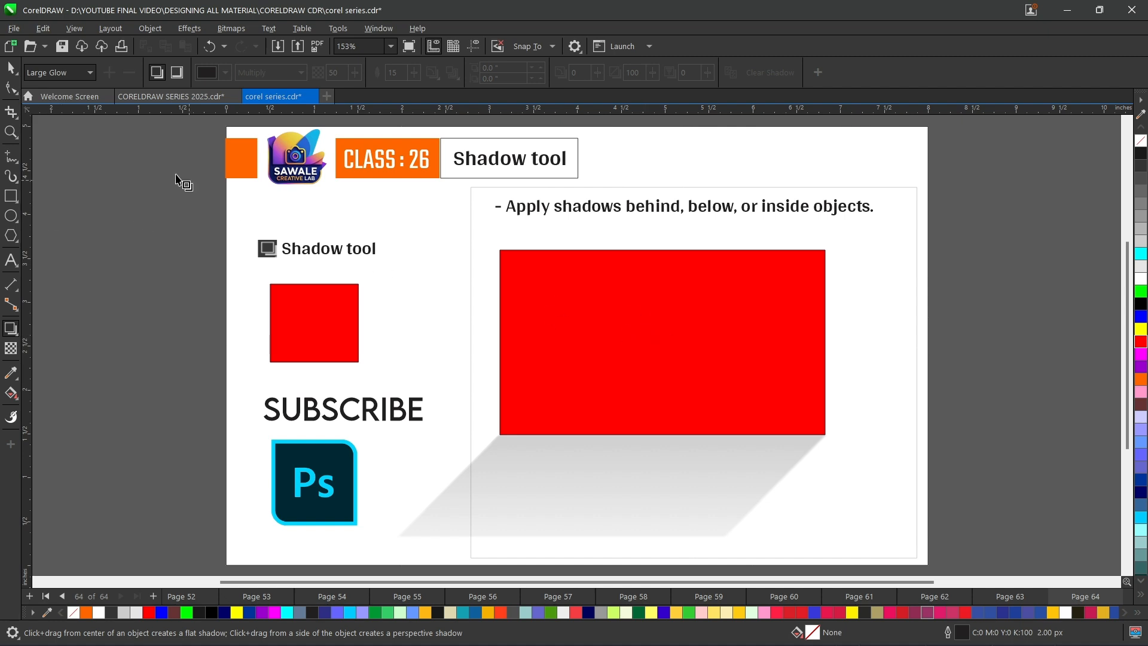
left_click(66, 77)
left_click(66, 138)
left_click(52, 73)
left_click(39, 114)
left_click(60, 74)
left_click(55, 76)
left_click(51, 73)
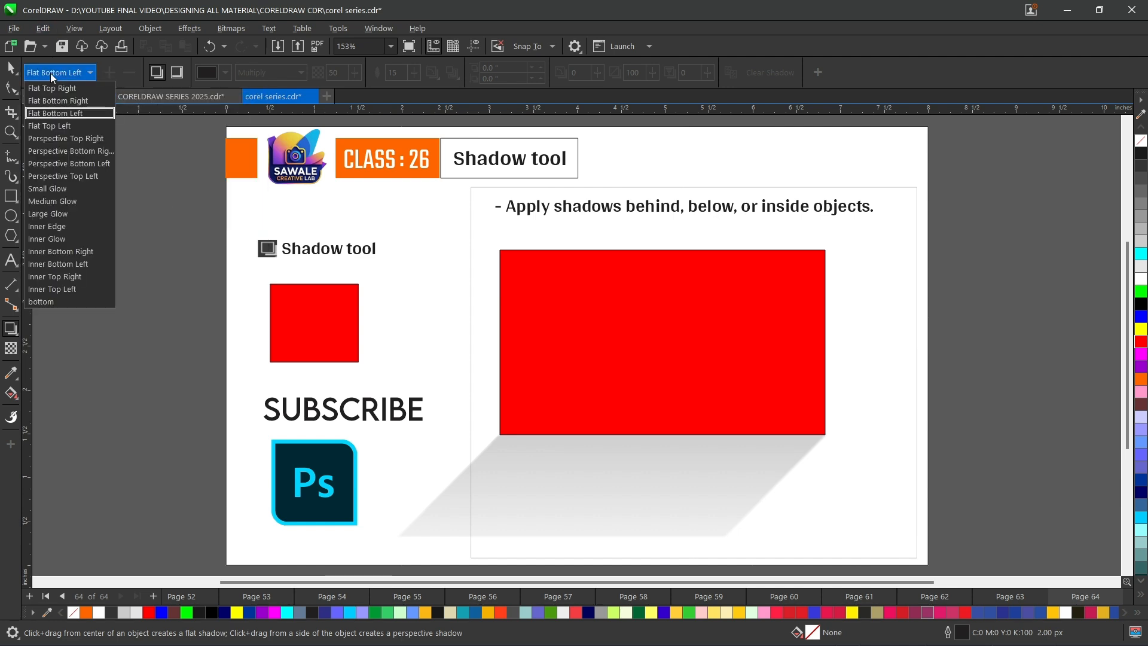
left_click(48, 81)
Reselect the large red rectangle and apply the Flat Top Left shadow preset to it
left_click(11, 67)
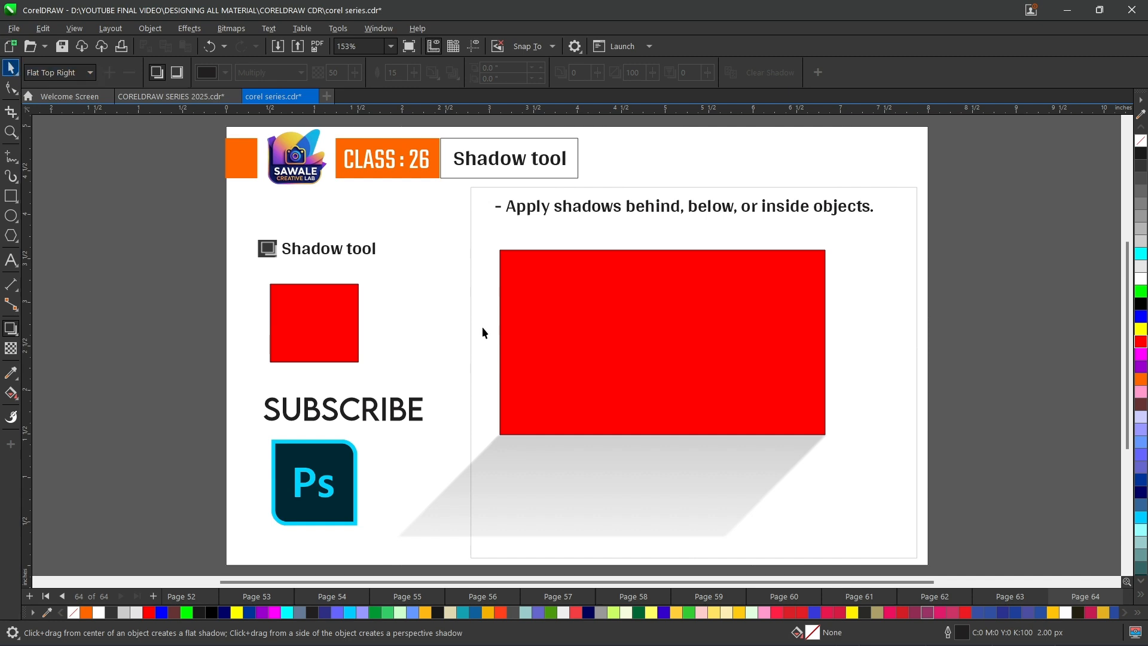
left_click(664, 407)
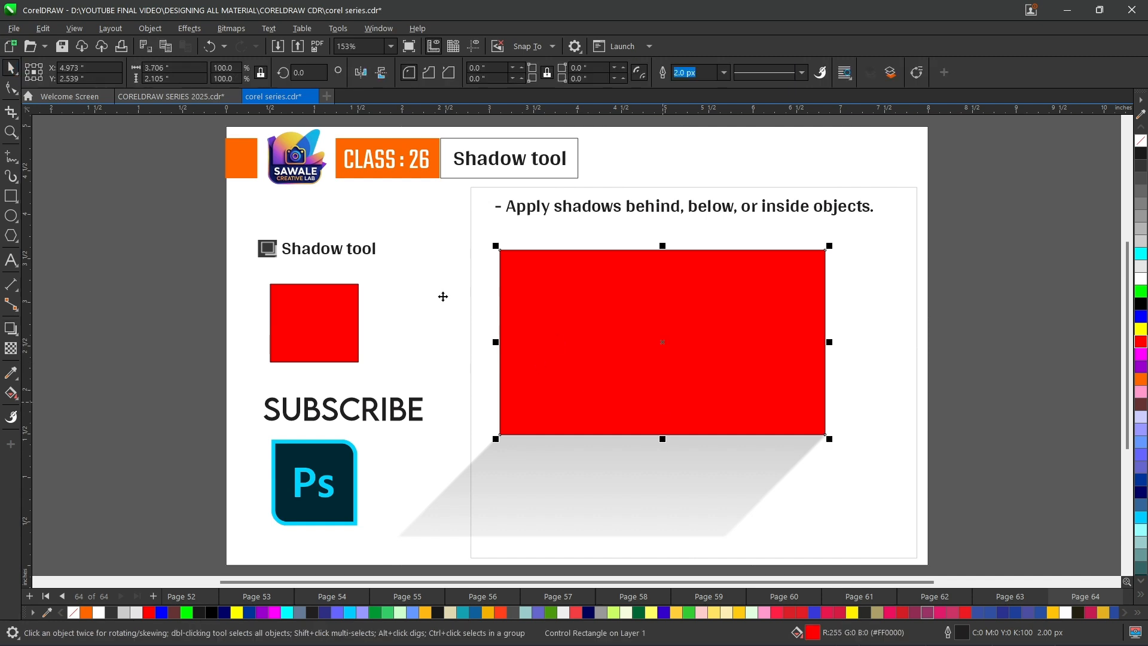
left_click(7, 330)
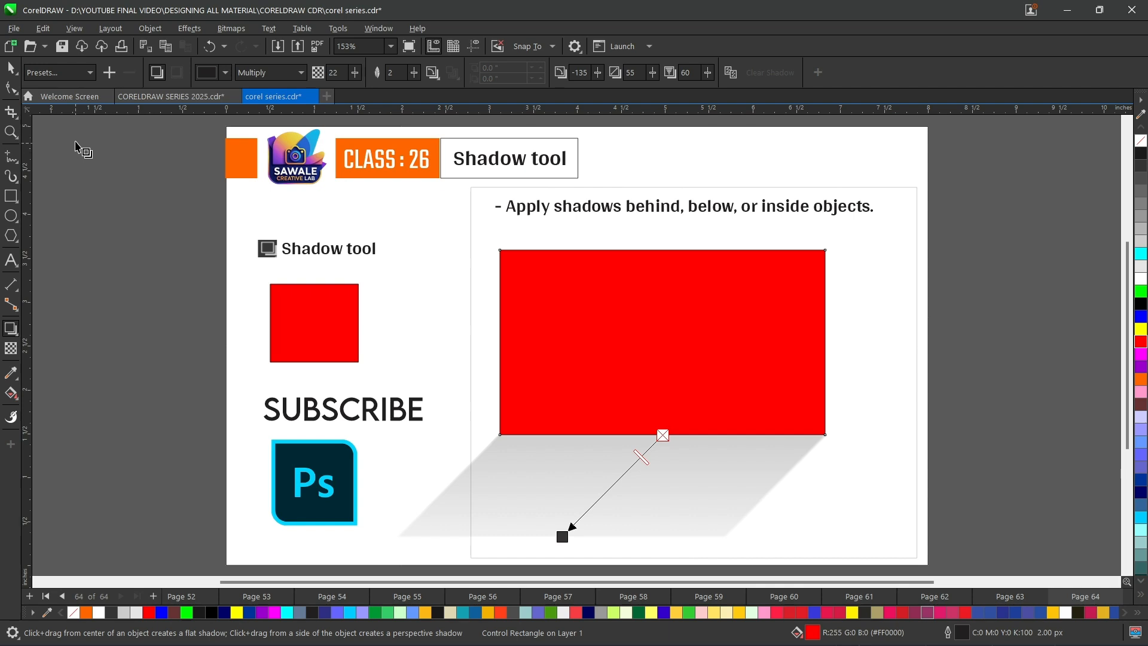
left_click(60, 78)
left_click(52, 120)
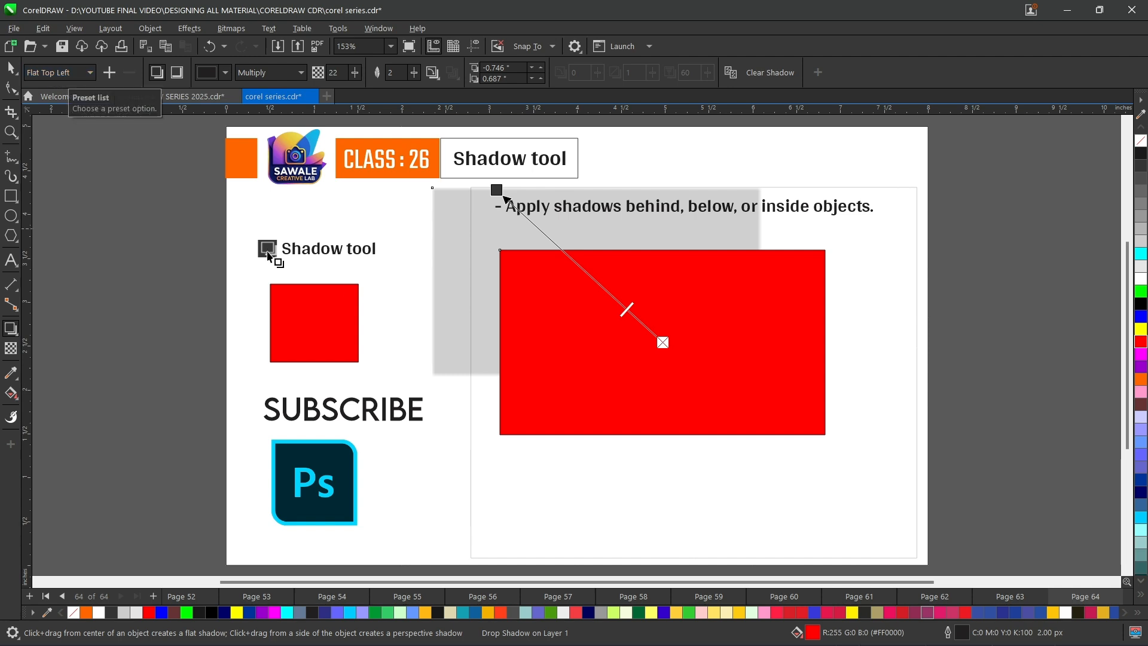
Try flat shadows of different lengths toward the lower right of the large red rectangle, and clear the shadow
left_click_drag(663, 342, 773, 464)
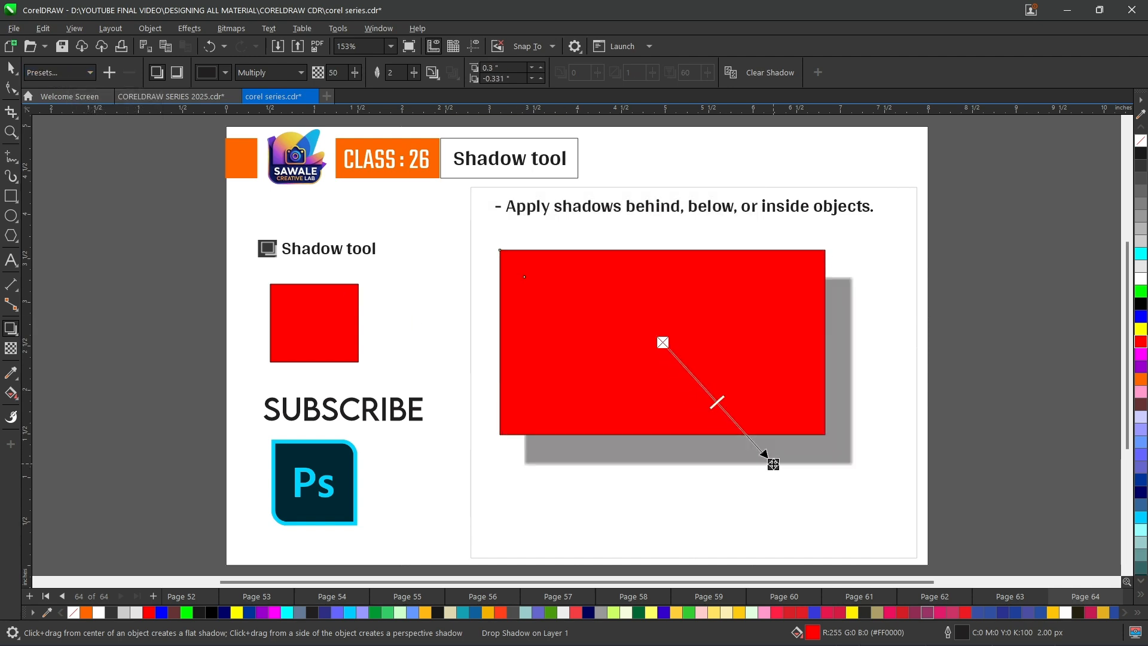
scroll(774, 464, "up", 1)
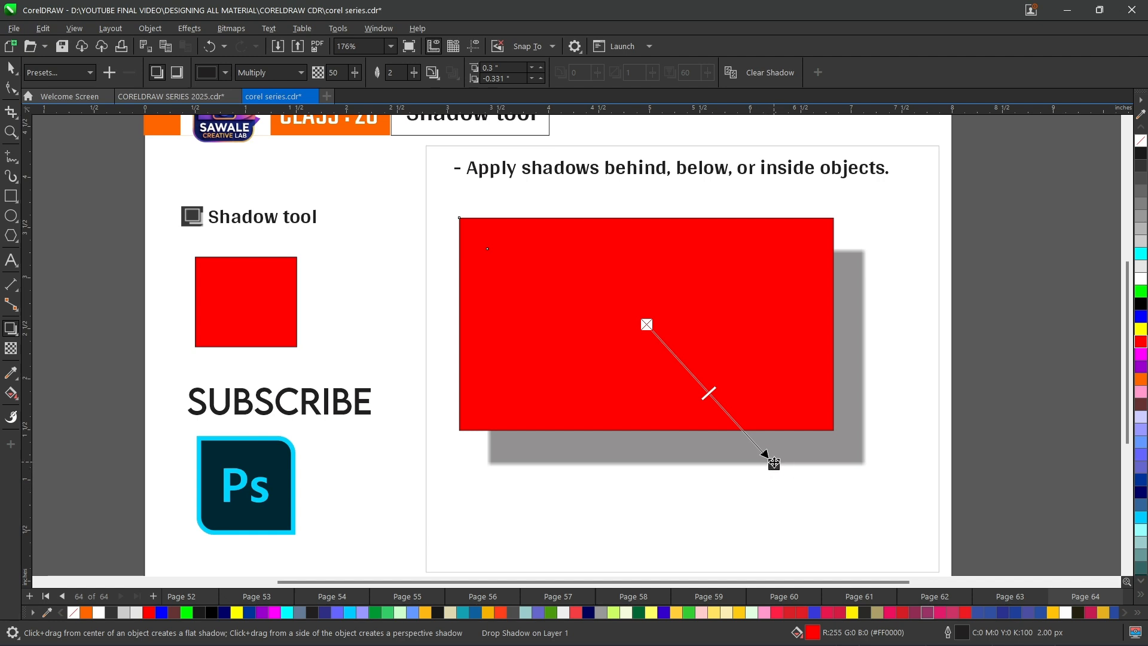
left_click_drag(772, 464, 757, 443)
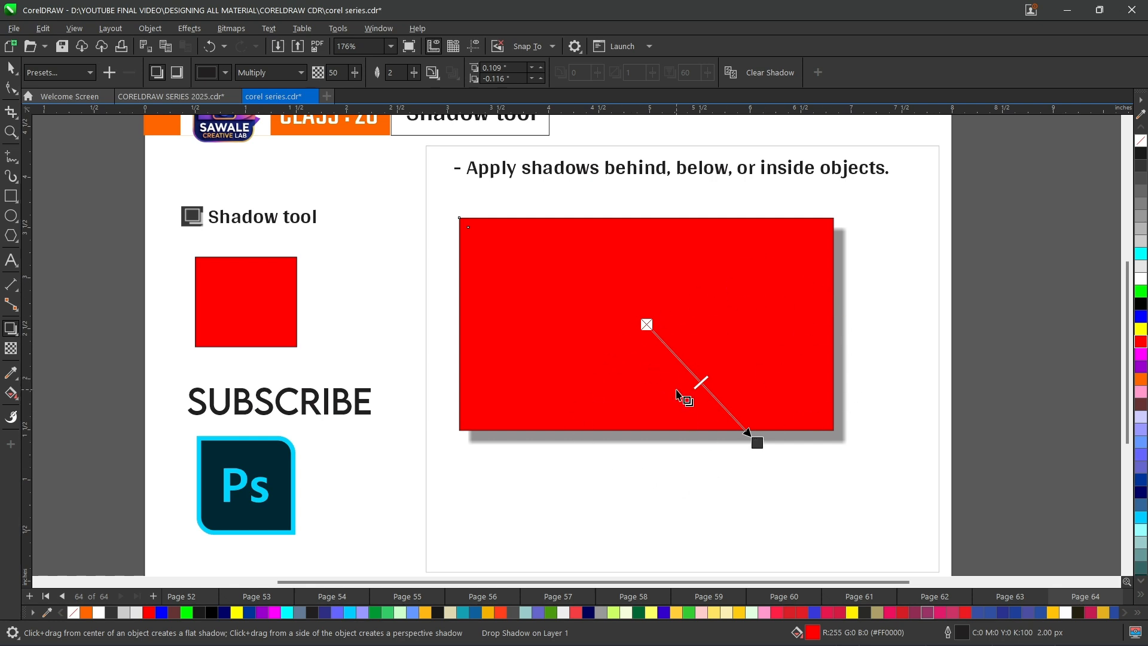
left_click(773, 76)
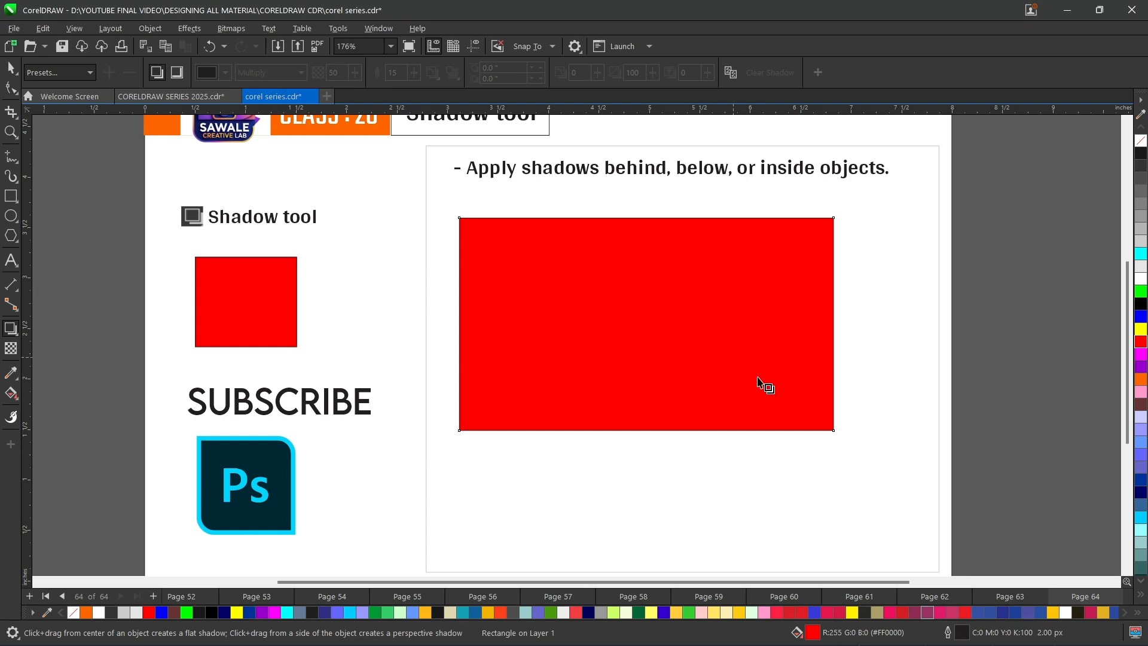
left_click_drag(761, 382, 850, 457)
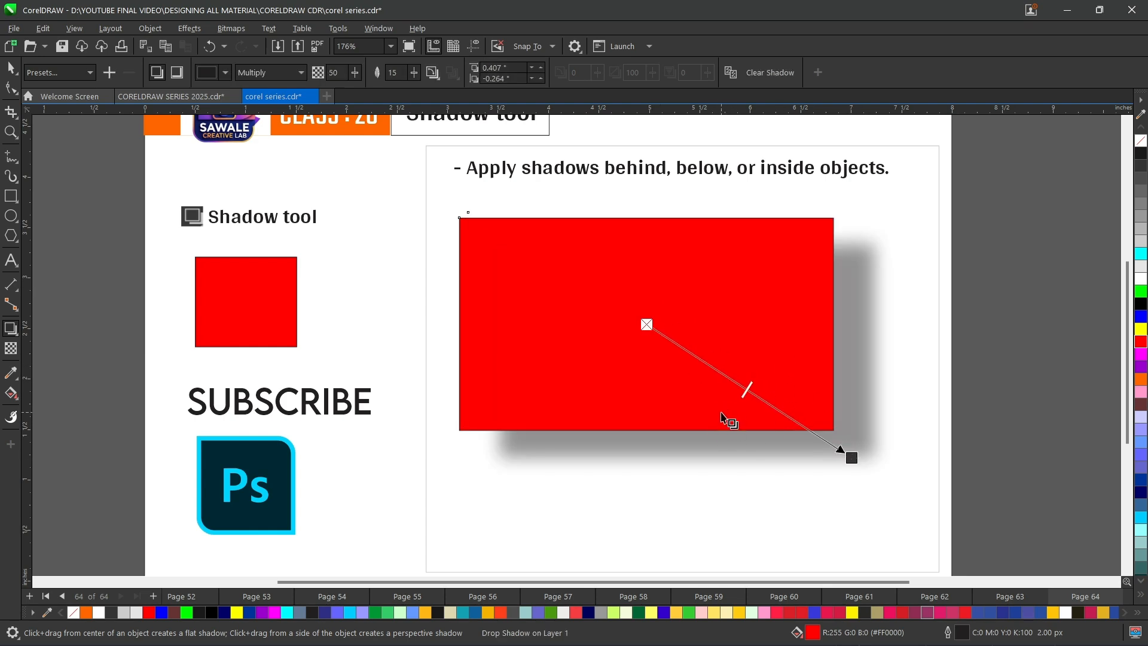
left_click(760, 73)
Cast a flat shadow about 0.5 inches right and 0.4 inches below the large red rectangle, trying several shadow colours and ending with dark blue
left_click_drag(647, 324, 831, 471)
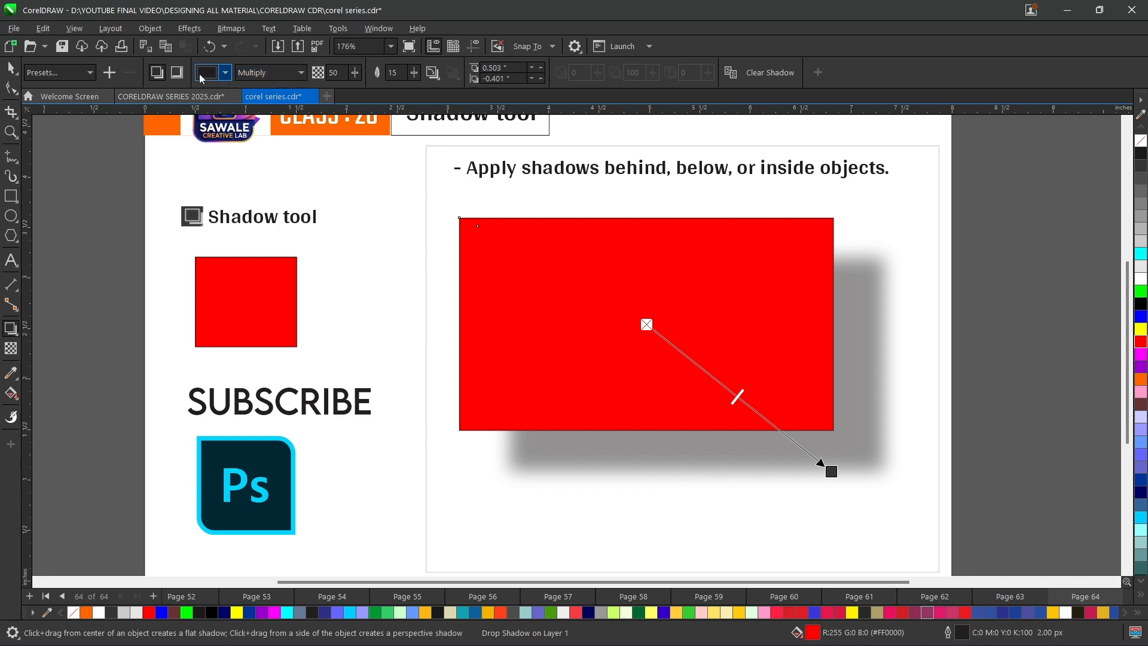
left_click(226, 74)
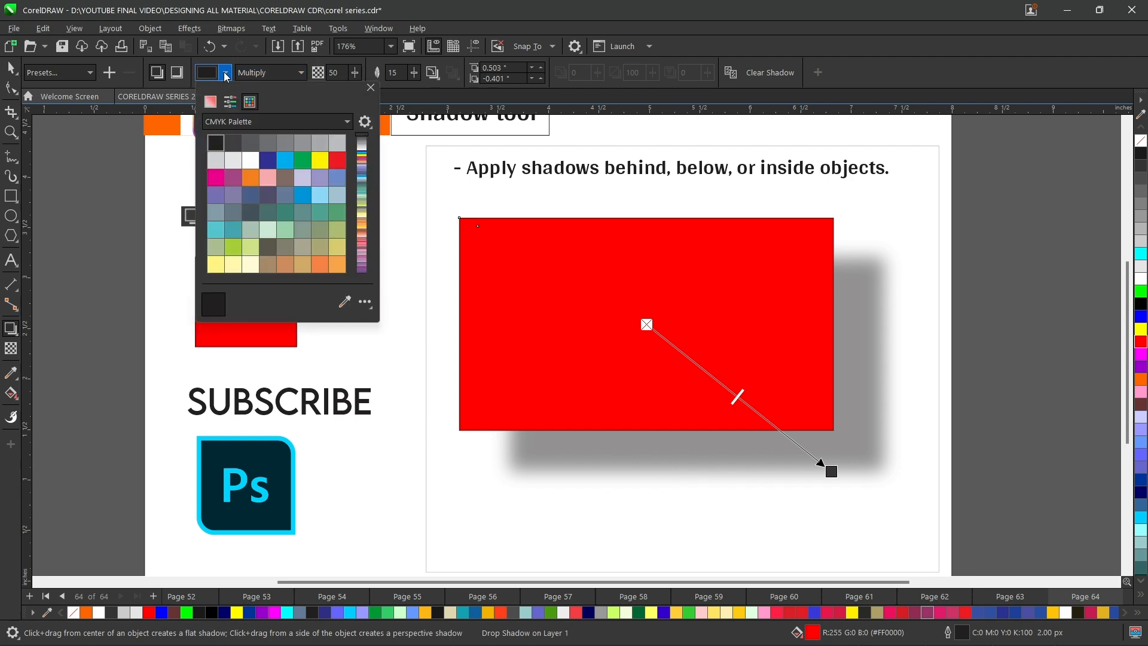
left_click(274, 159)
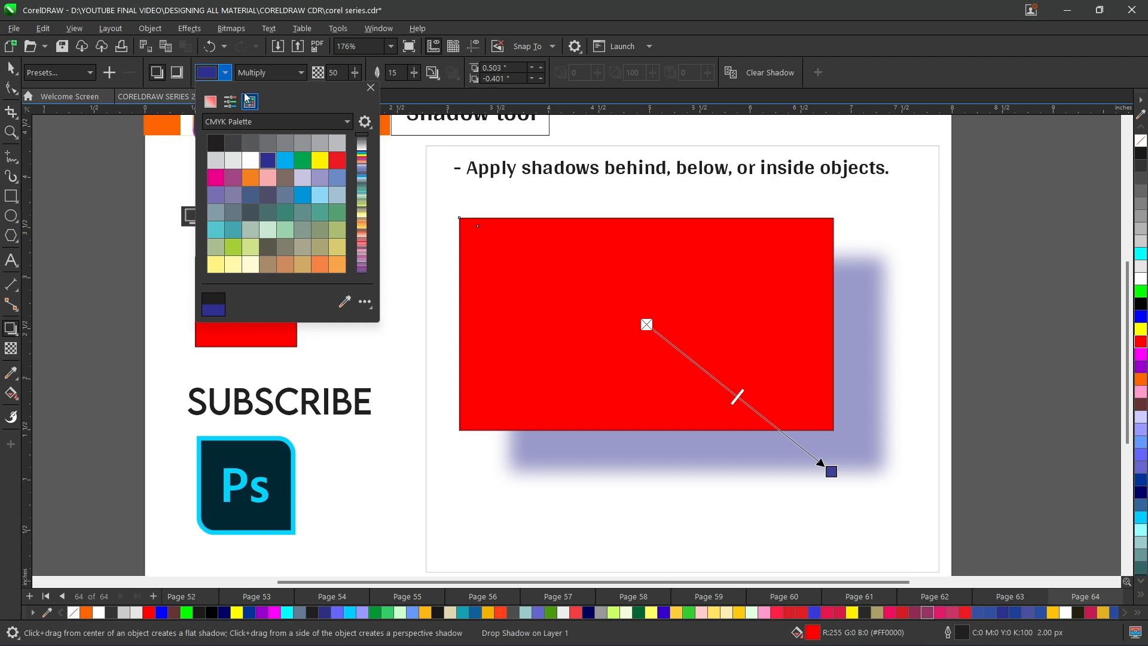
left_click(221, 75)
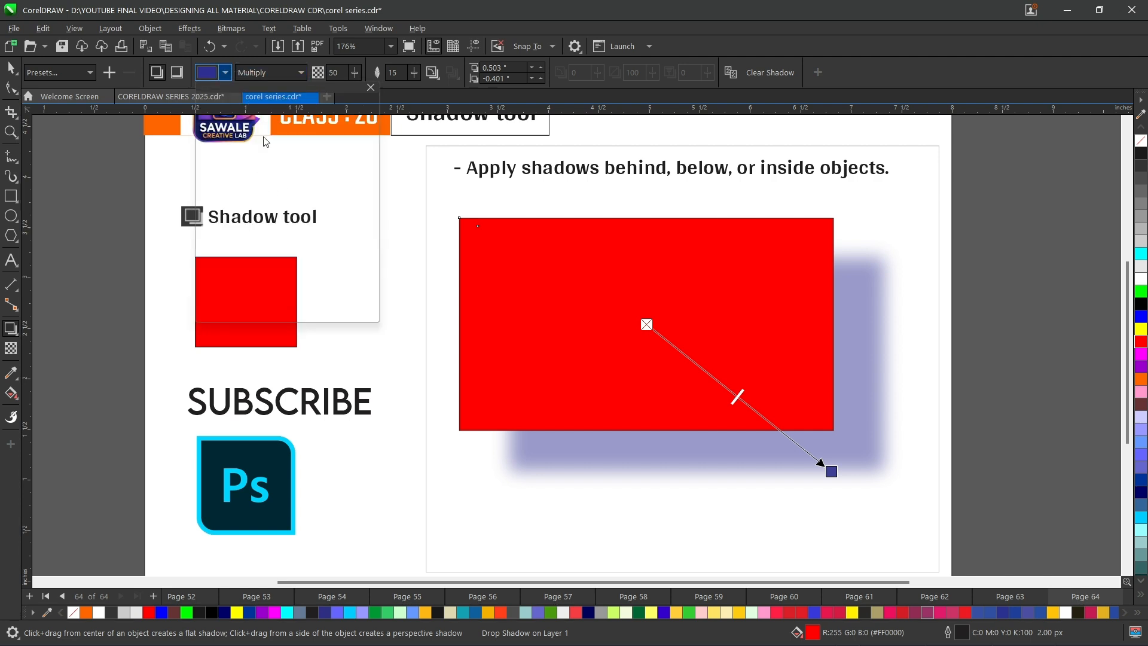
left_click(251, 219)
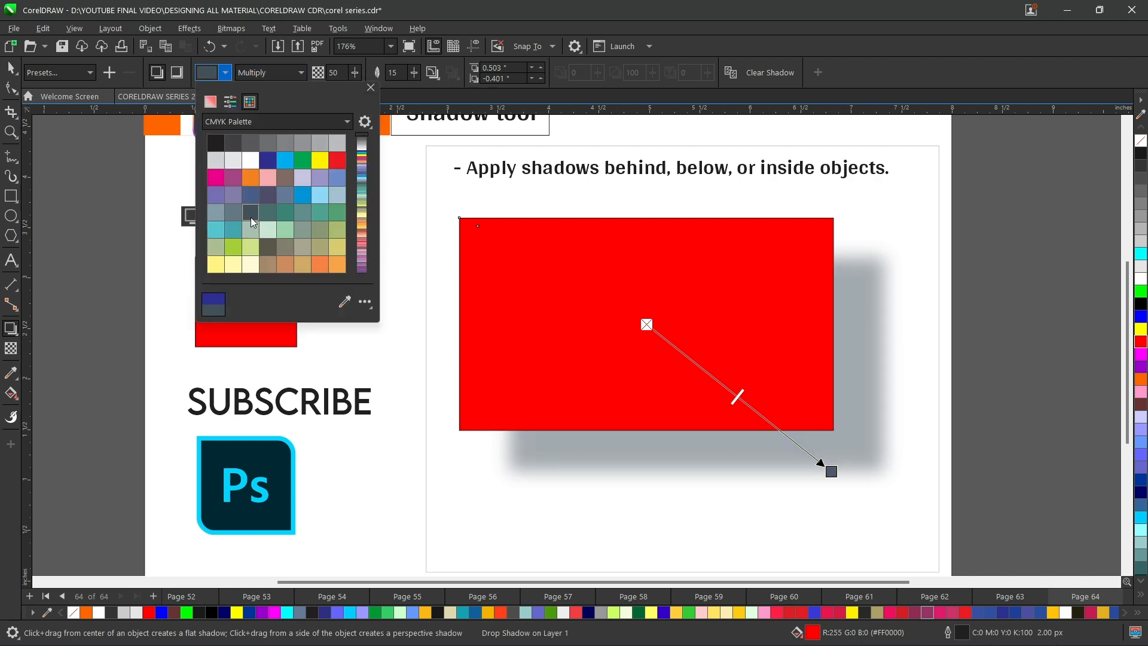
left_click(1144, 490)
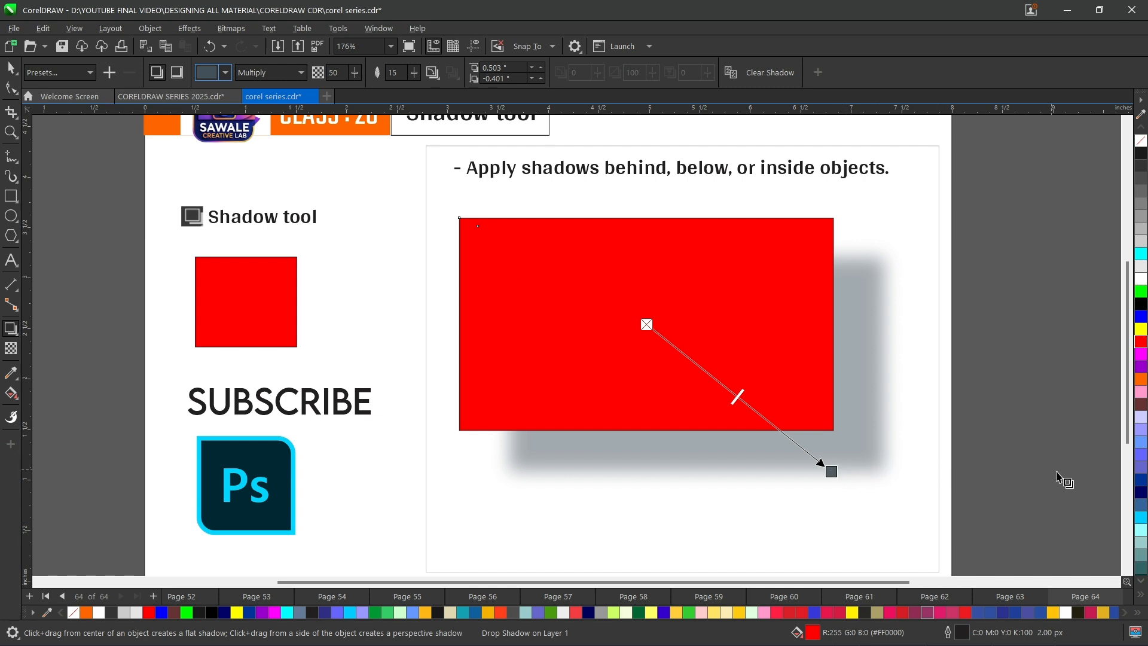
left_click_drag(1141, 479, 834, 468)
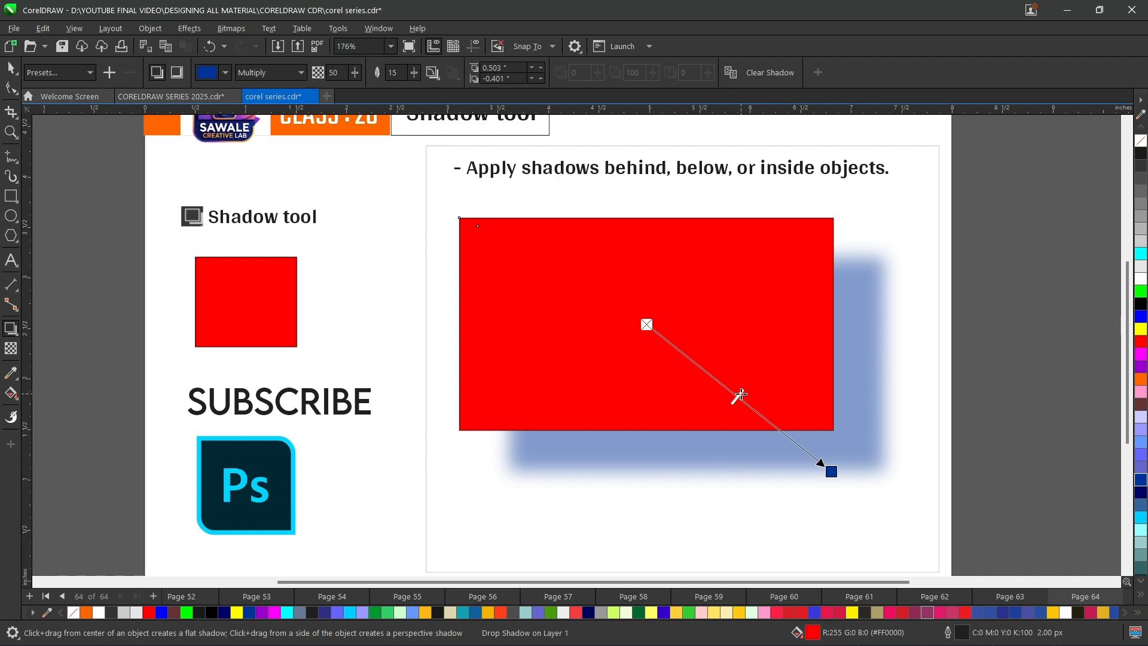
Try opacities of 74, 46 and 21 on the blue shadow, and set its opacity to 79
left_click_drag(741, 395, 780, 429)
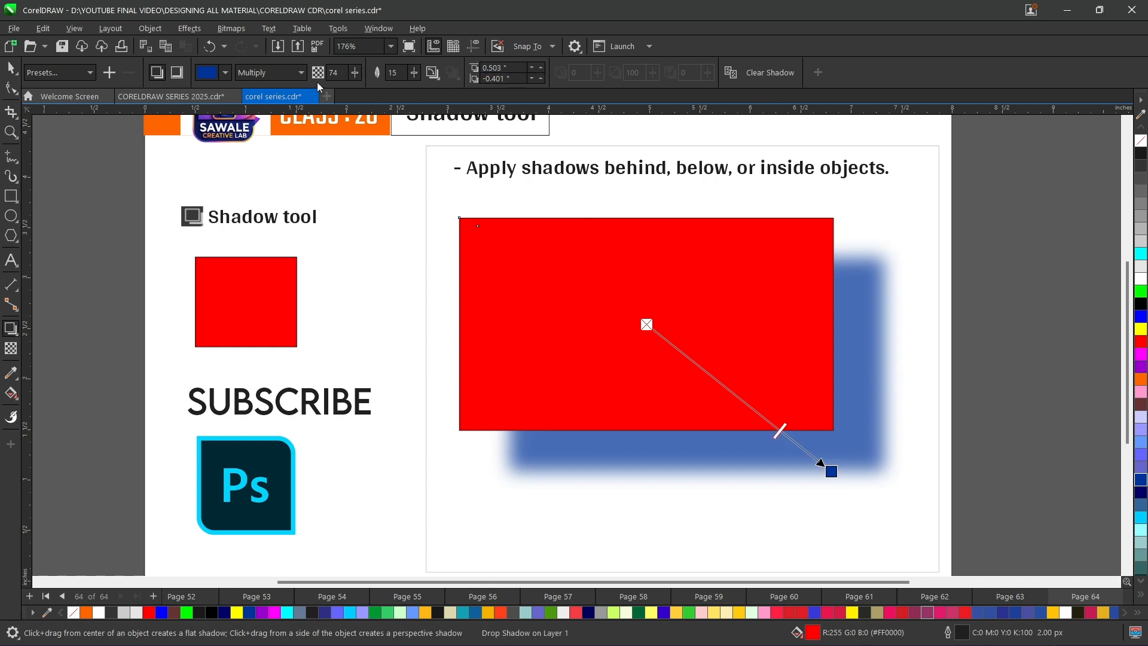
left_click(354, 73)
left_click_drag(328, 91, 333, 90)
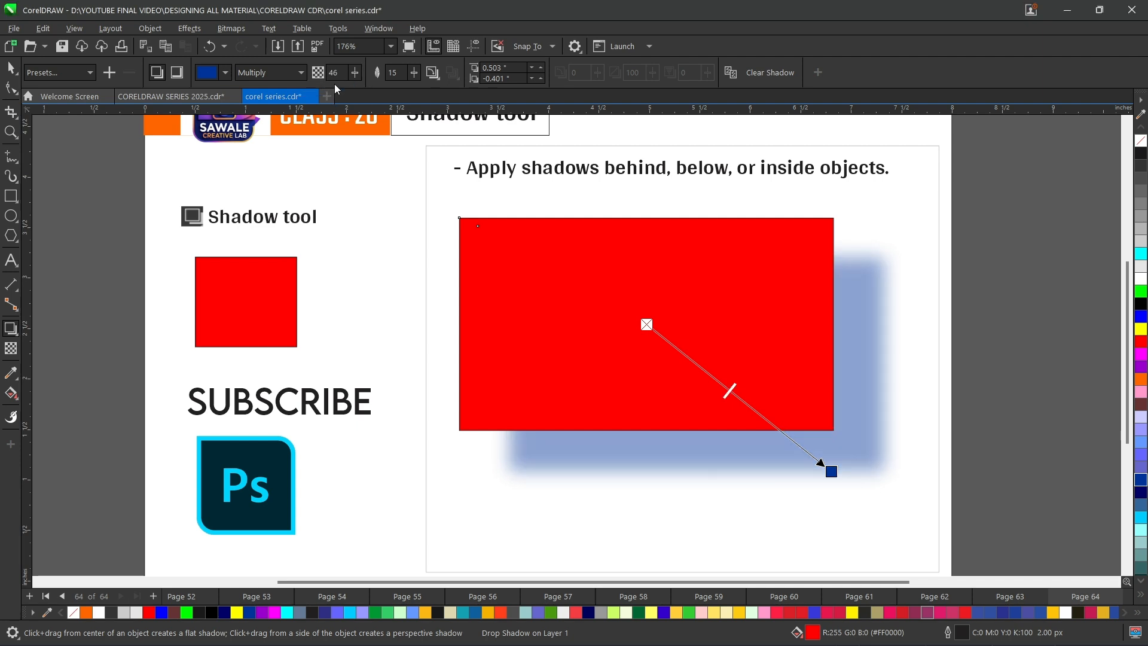
left_click(353, 76)
left_click(336, 89)
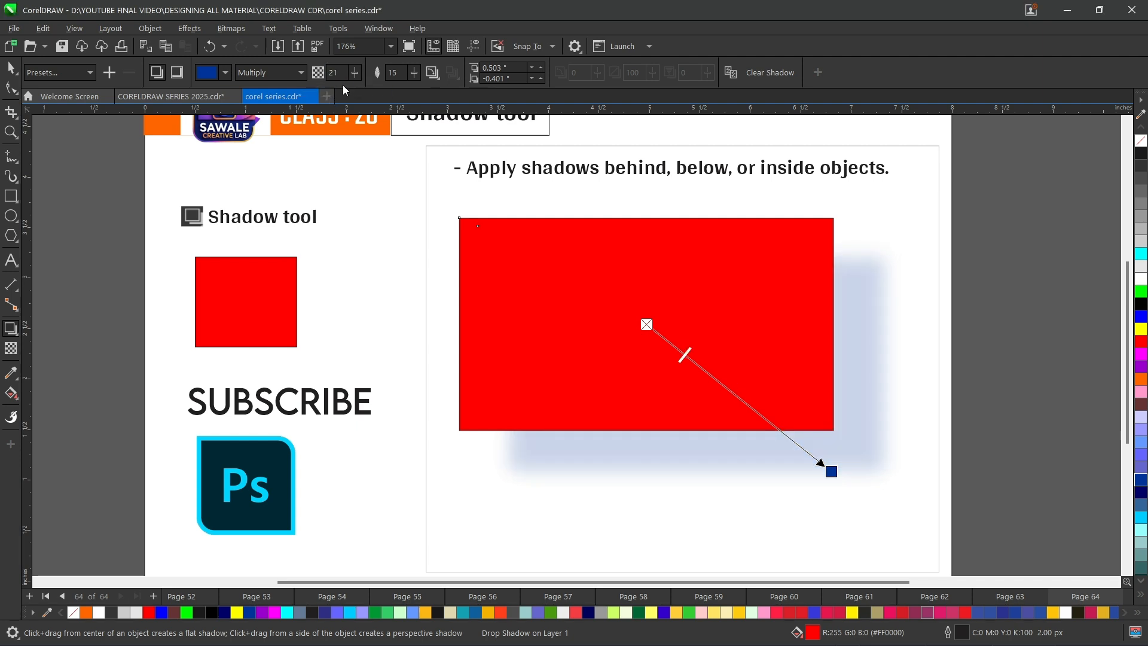
left_click(350, 74)
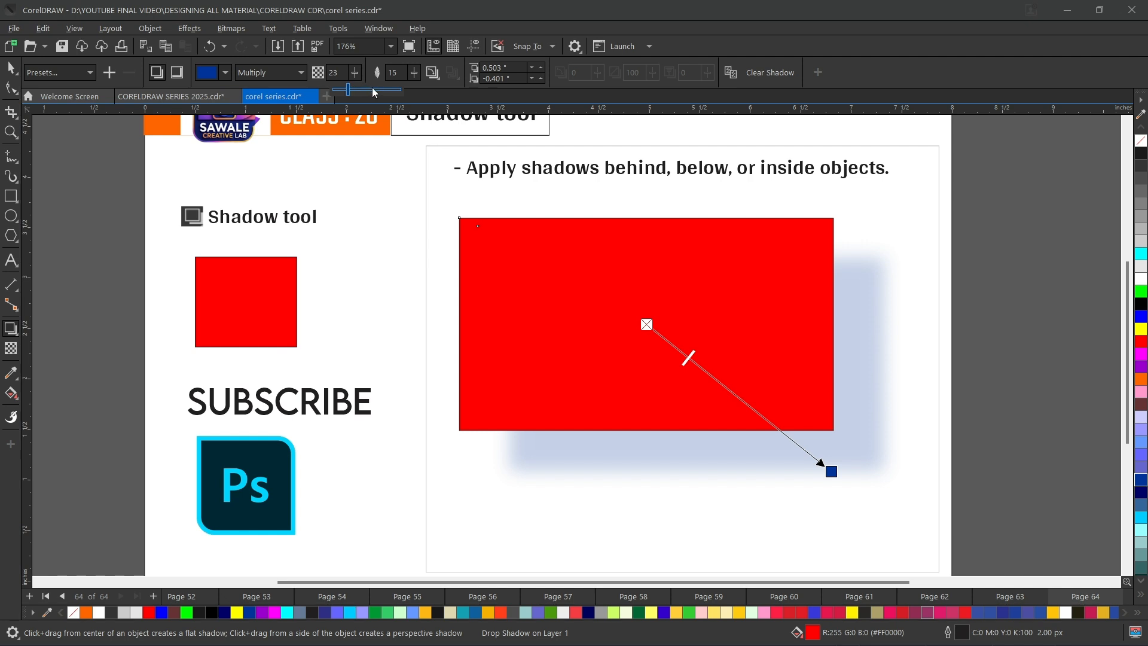
left_click(372, 88)
left_click_drag(747, 399, 787, 442)
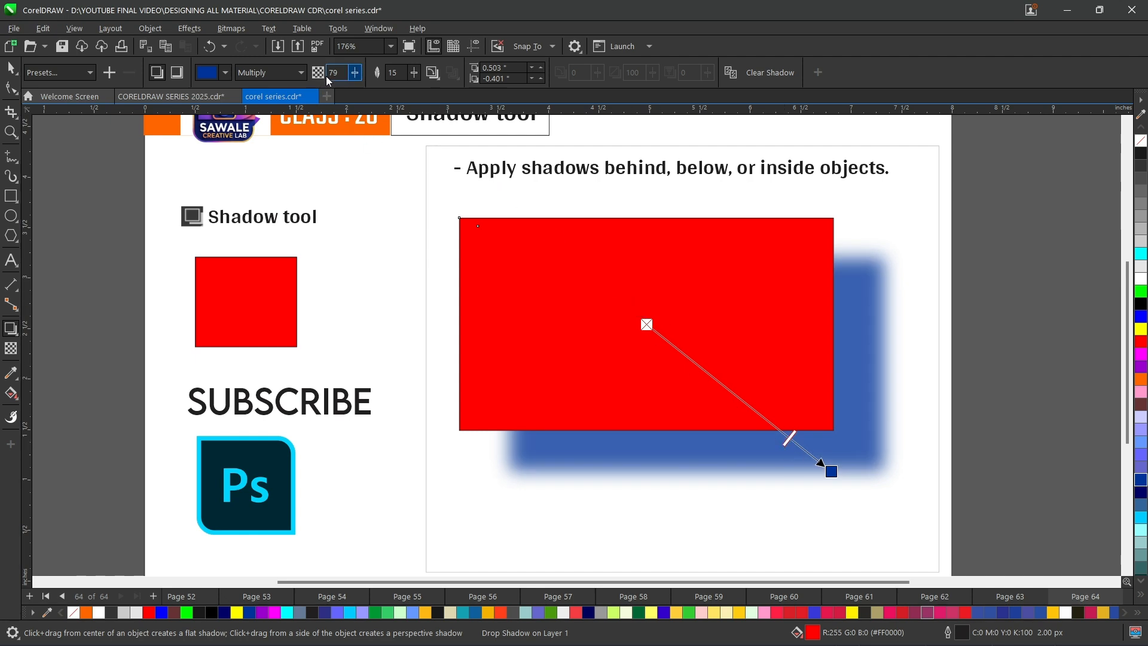
Reduce the blue shadow's opacity to 51 and delete the large red rectangle together with its shadow
left_click_drag(789, 440, 738, 399)
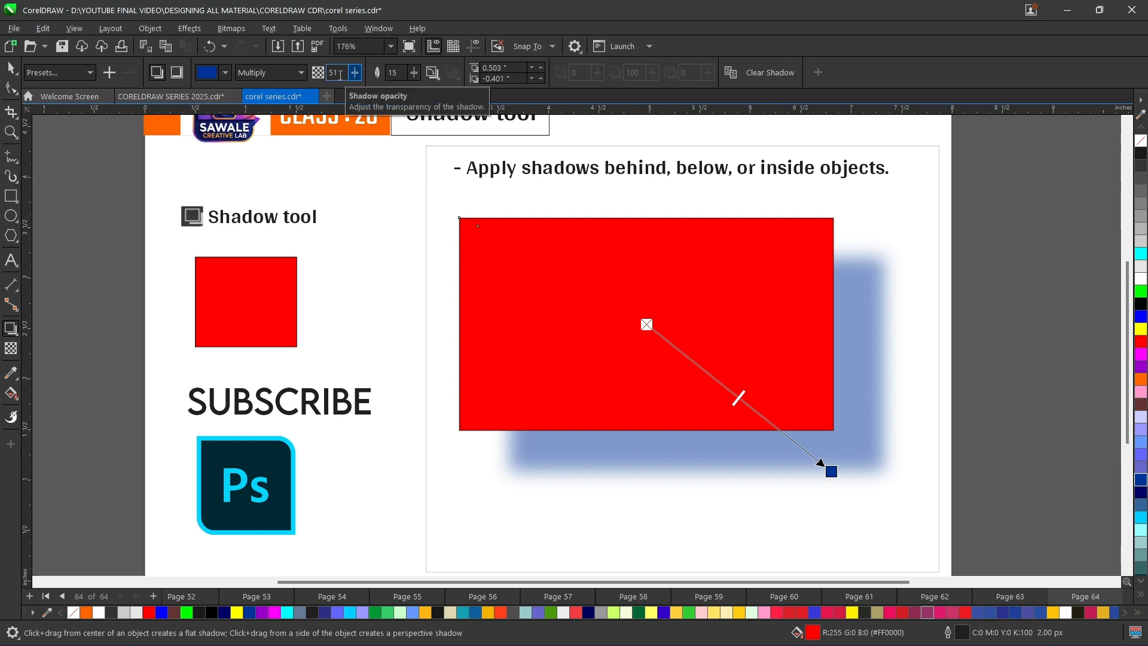
left_click(11, 67)
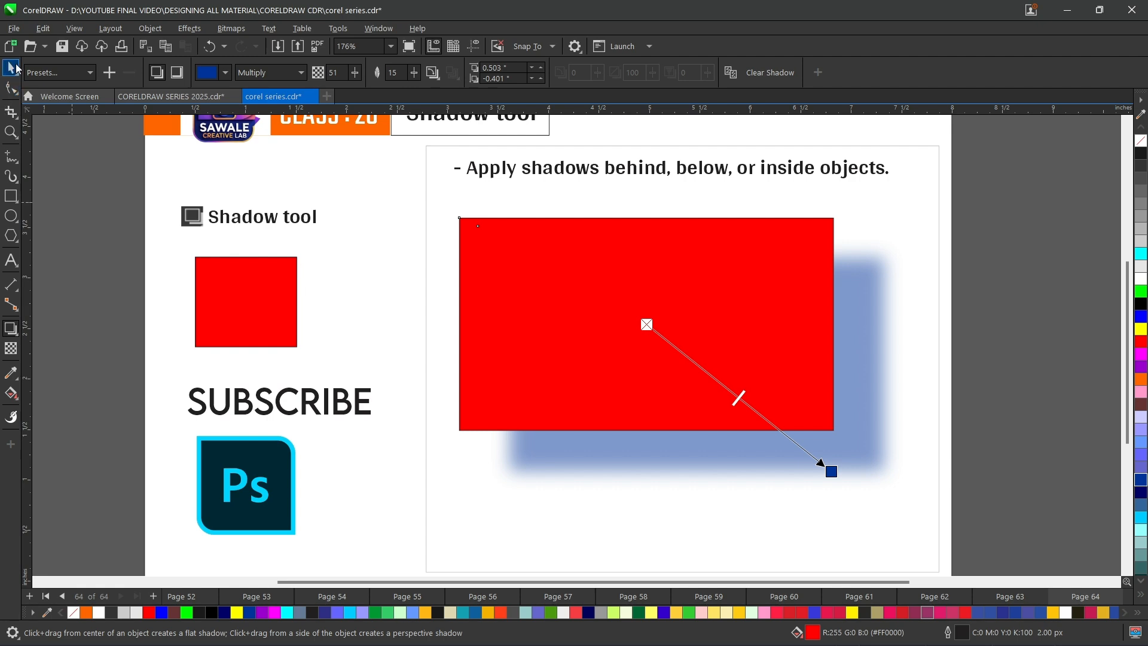
key("Delete")
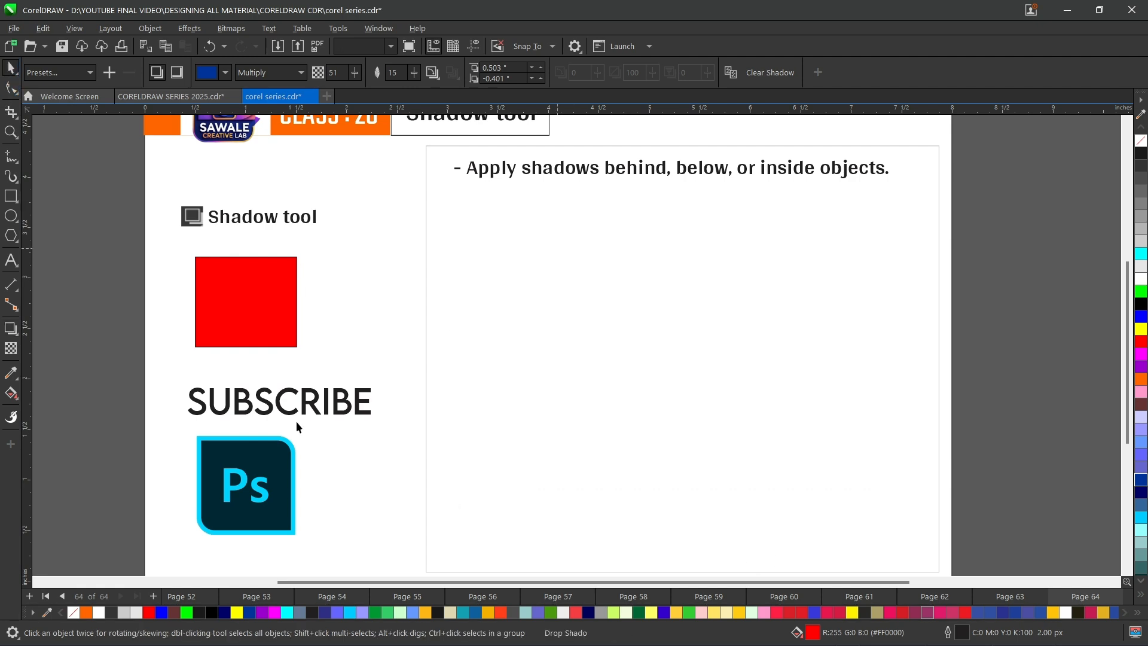
Duplicate the SUBSCRIBE text into the large empty frame and enlarge the copy to about 3.8 by 0.57 inches
left_click(291, 396)
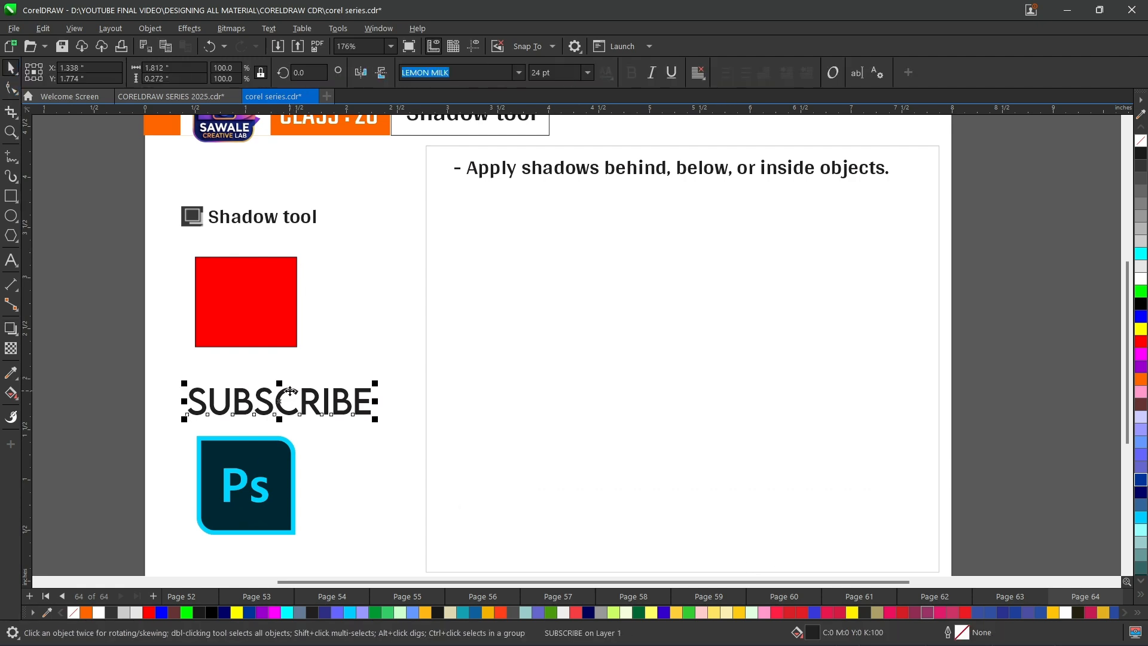
key("ctrl+d")
left_click_drag(299, 385, 558, 310)
left_click_drag(639, 315, 757, 340)
left_click_drag(781, 448, 850, 496)
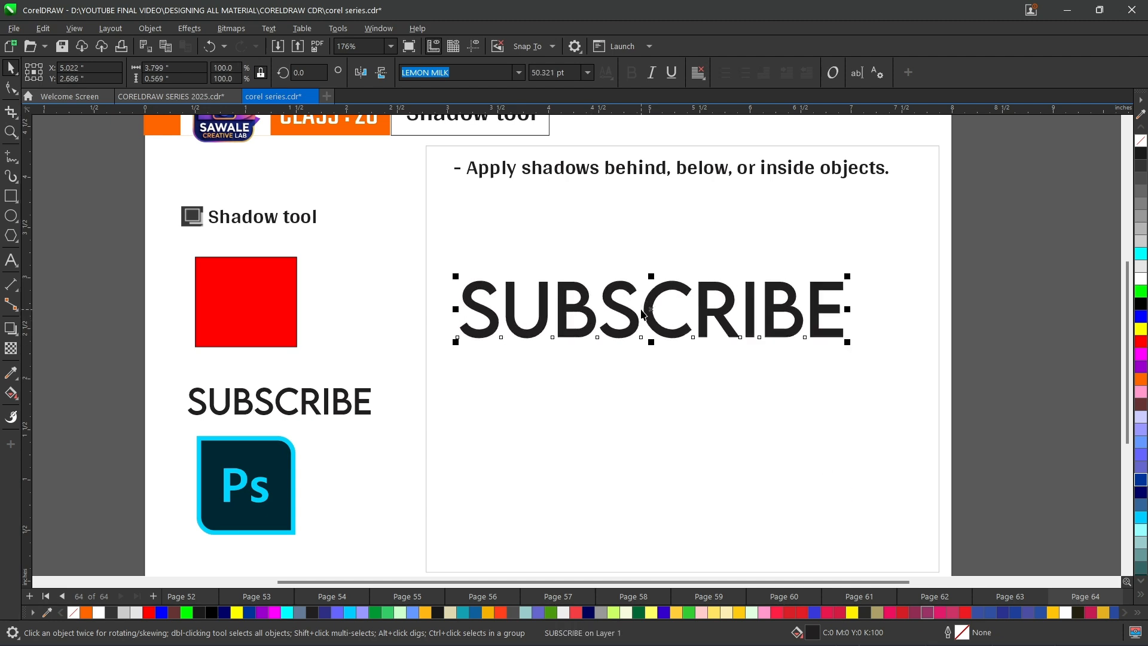
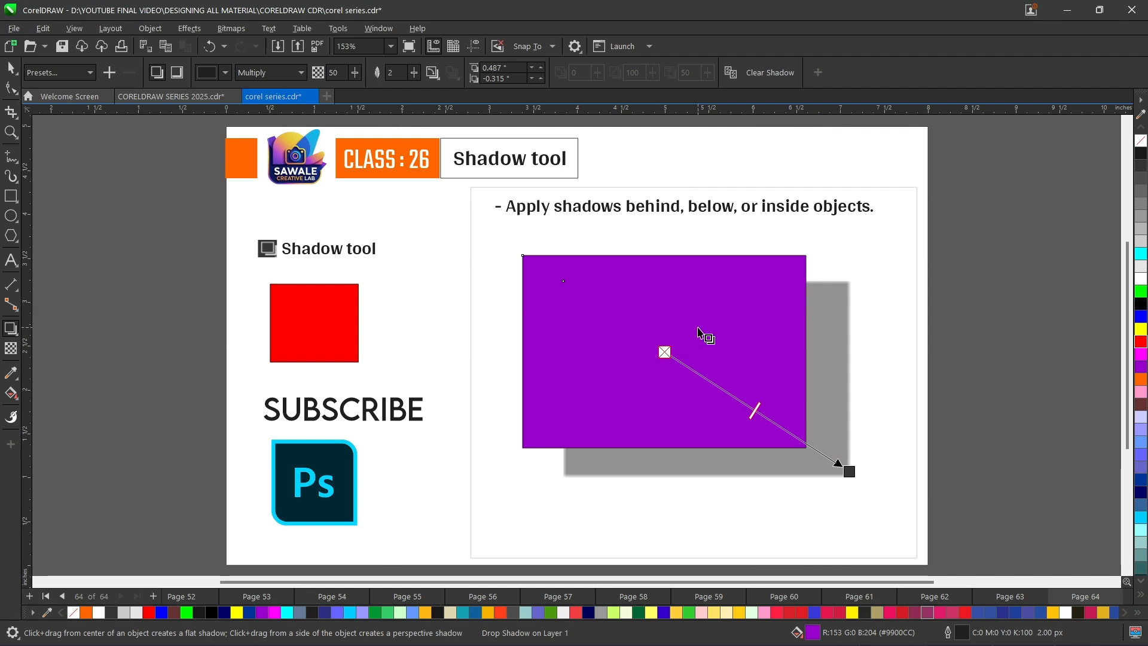
Switch the purple rectangle's drop shadow to an inner shadow and apply the Inner Bottom Left preset
left_click(177, 72)
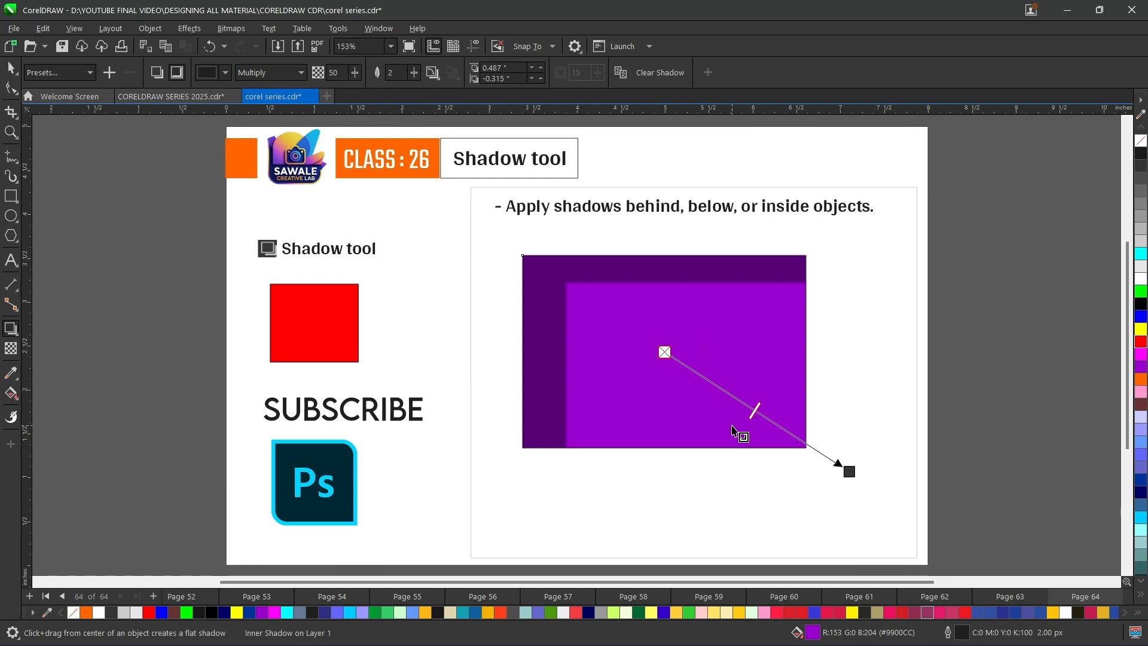
left_click(87, 73)
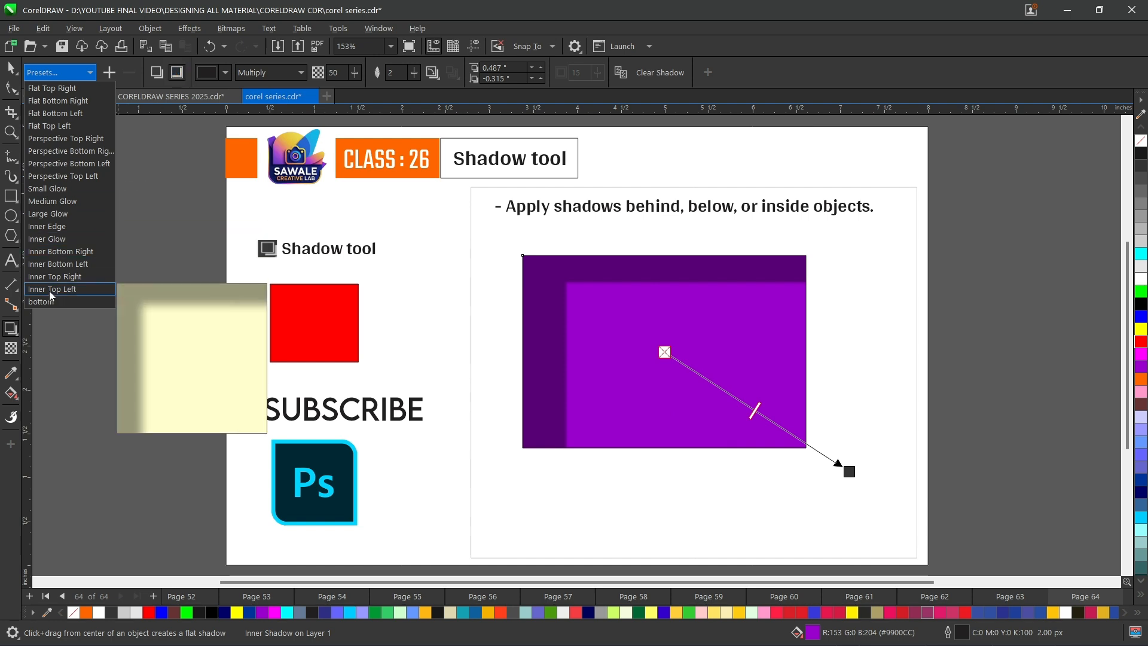
left_click(36, 263)
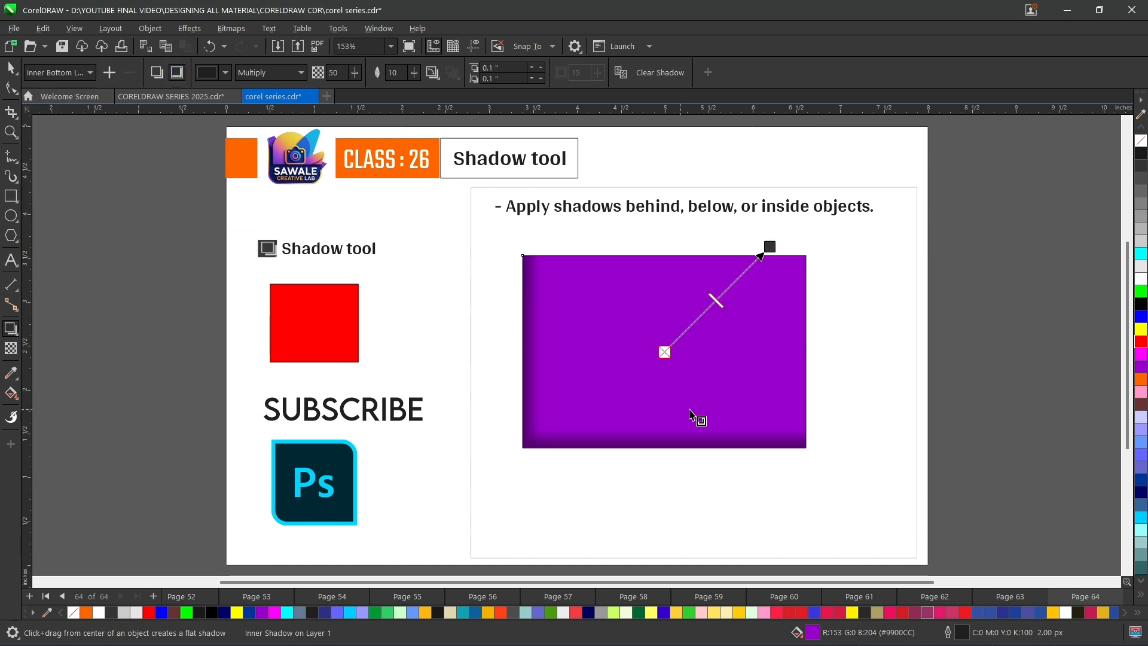
left_click(769, 245)
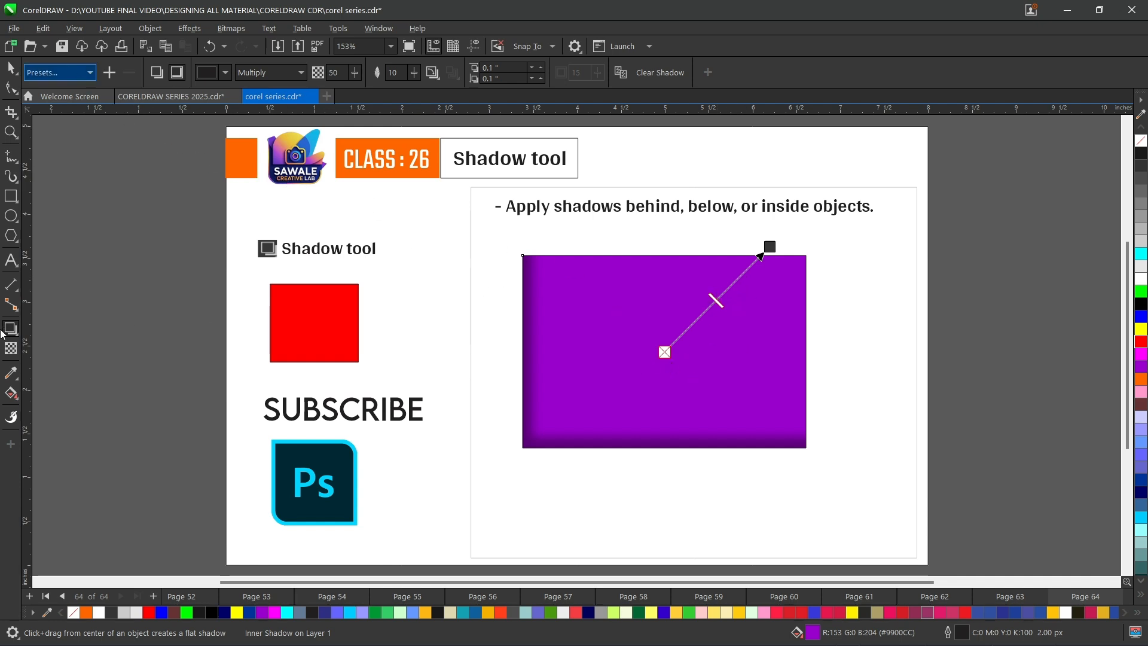
Reselect the purple rectangle and undo its inner shadow changes back to the grey drop shadow
left_click(616, 318)
key("space")
scroll(621, 318, "down", 4)
scroll(628, 324, "up", 1)
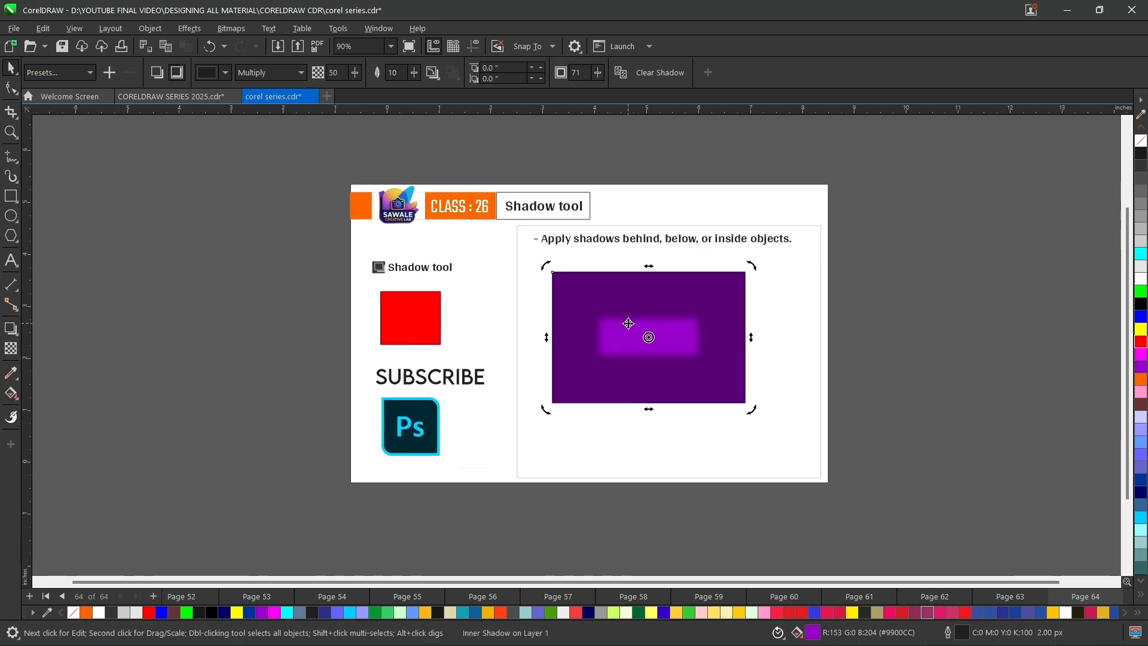
scroll(628, 324, "up", 2)
key("Escape")
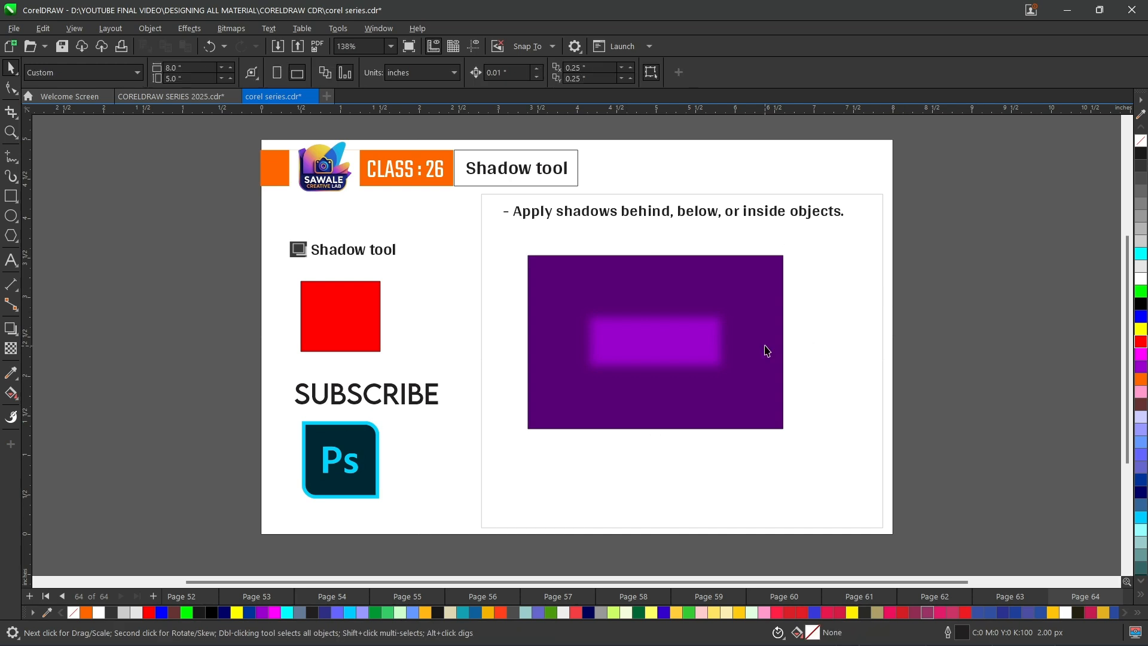
left_click(669, 333)
scroll(670, 335, "up", 1)
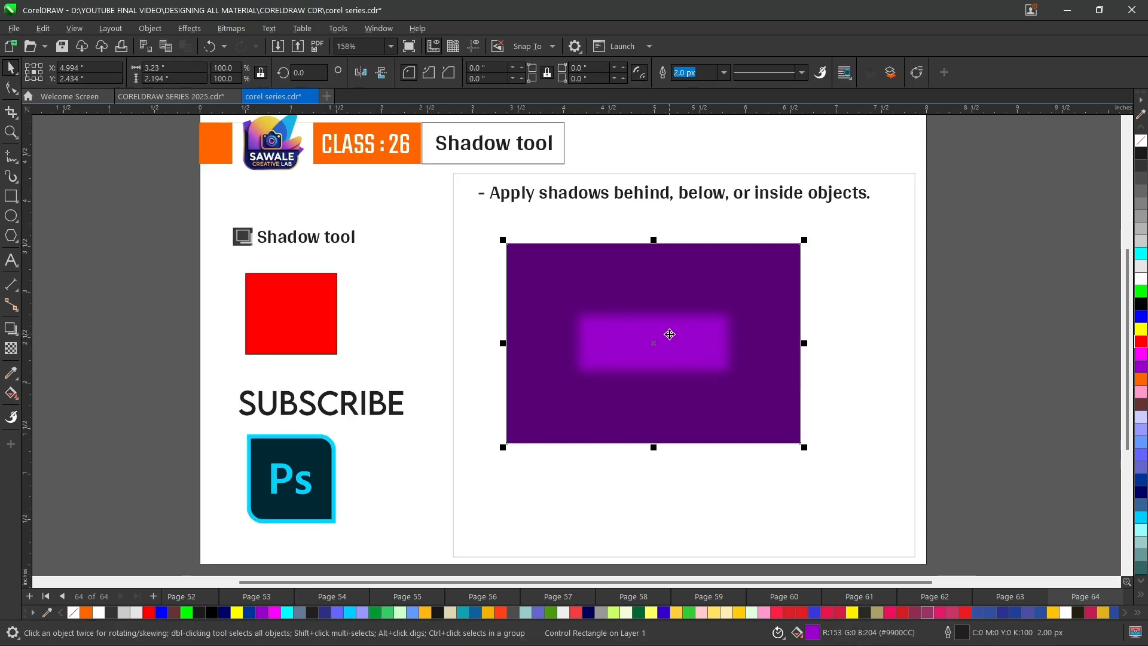
key("ctrl+z")
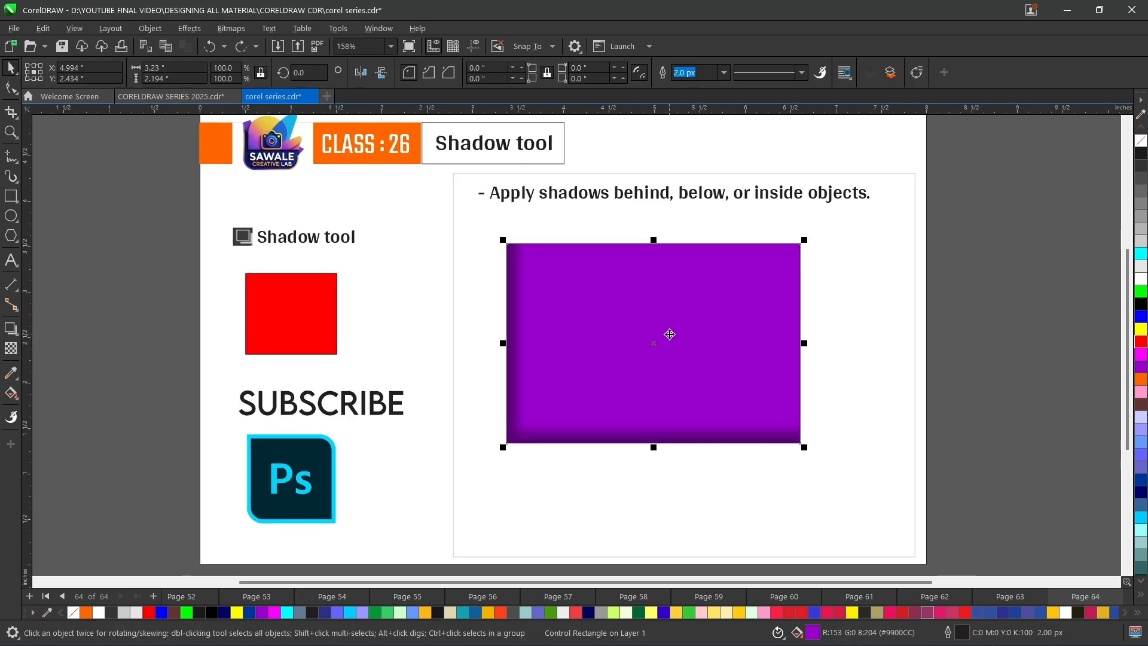
key("ctrl+z")
key("ctrl+z")
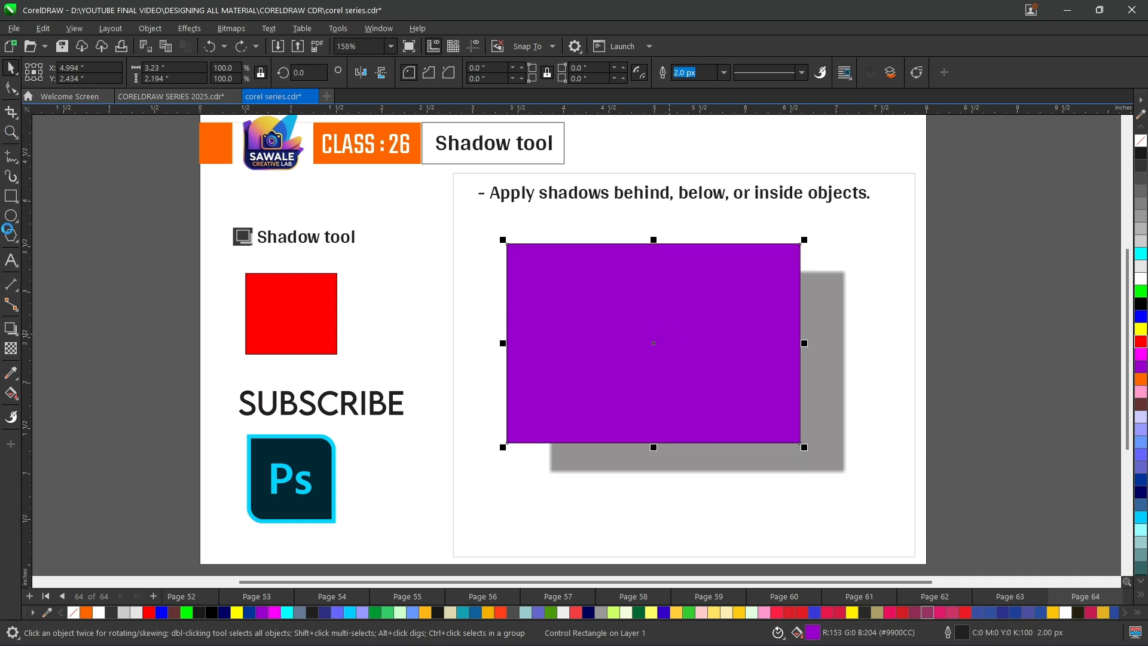
Change the purple rectangle's drop shadow colour to dark blue, and change it again to light grey-blue
left_click(11, 329)
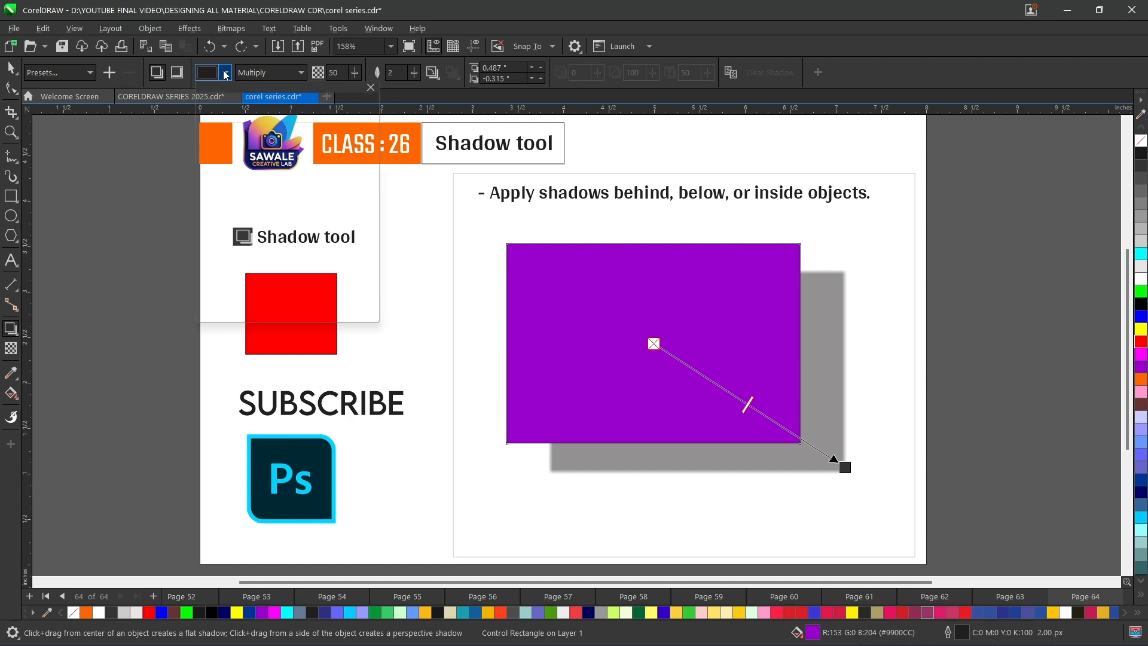
left_click(226, 73)
left_click(267, 162)
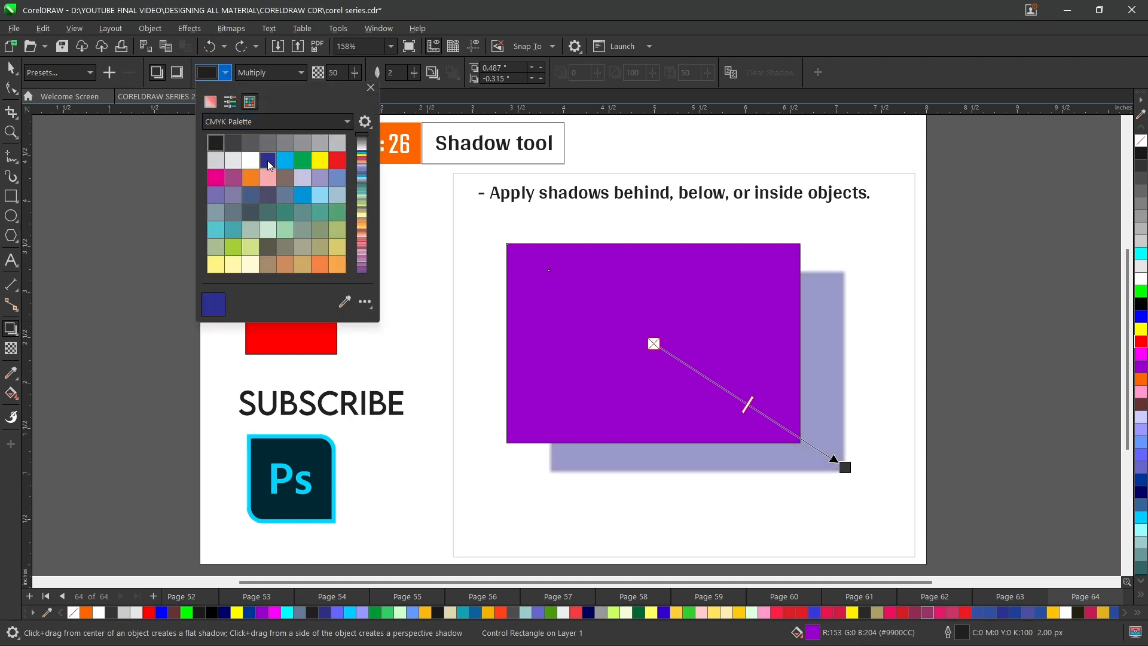
left_click(230, 70)
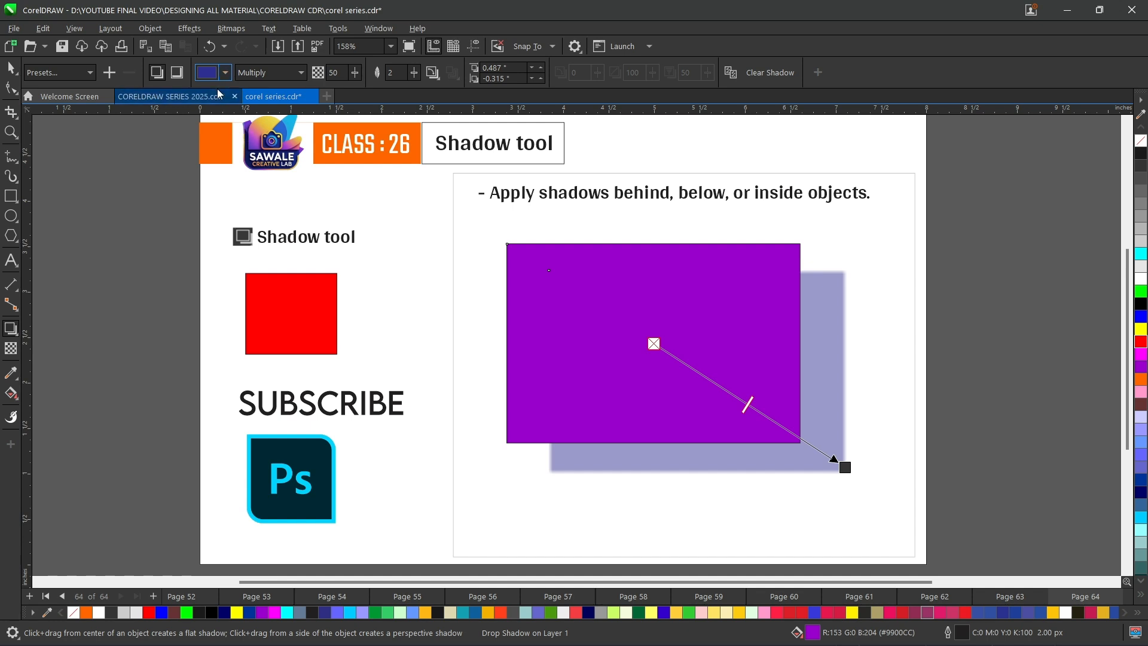
left_click(228, 72)
left_click(216, 211)
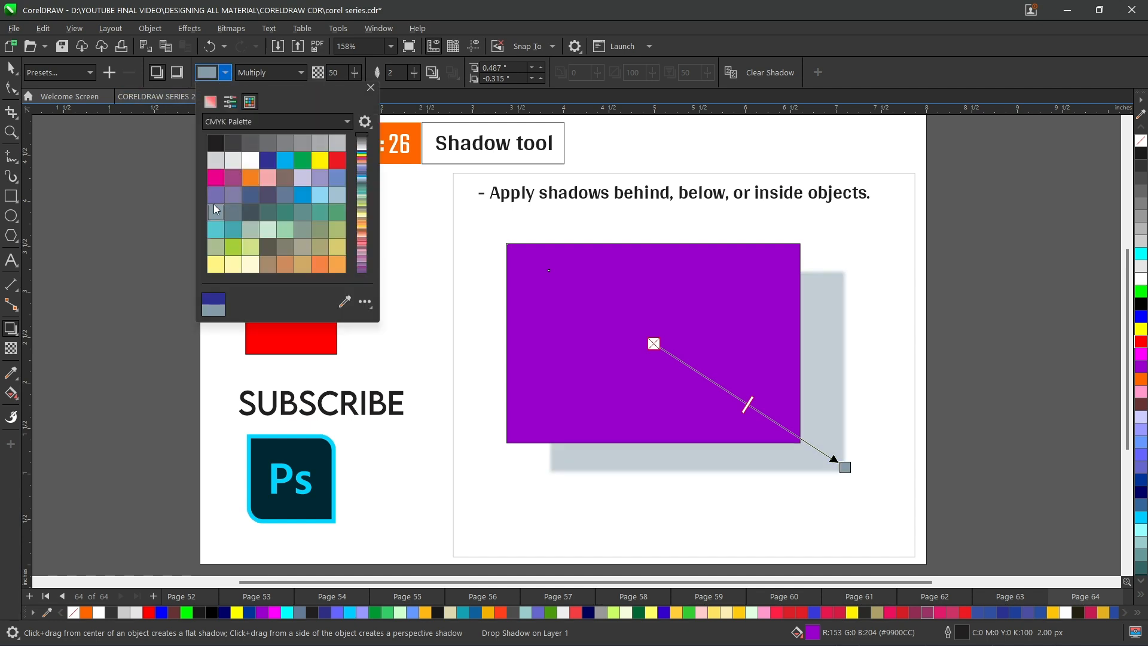
left_click(264, 60)
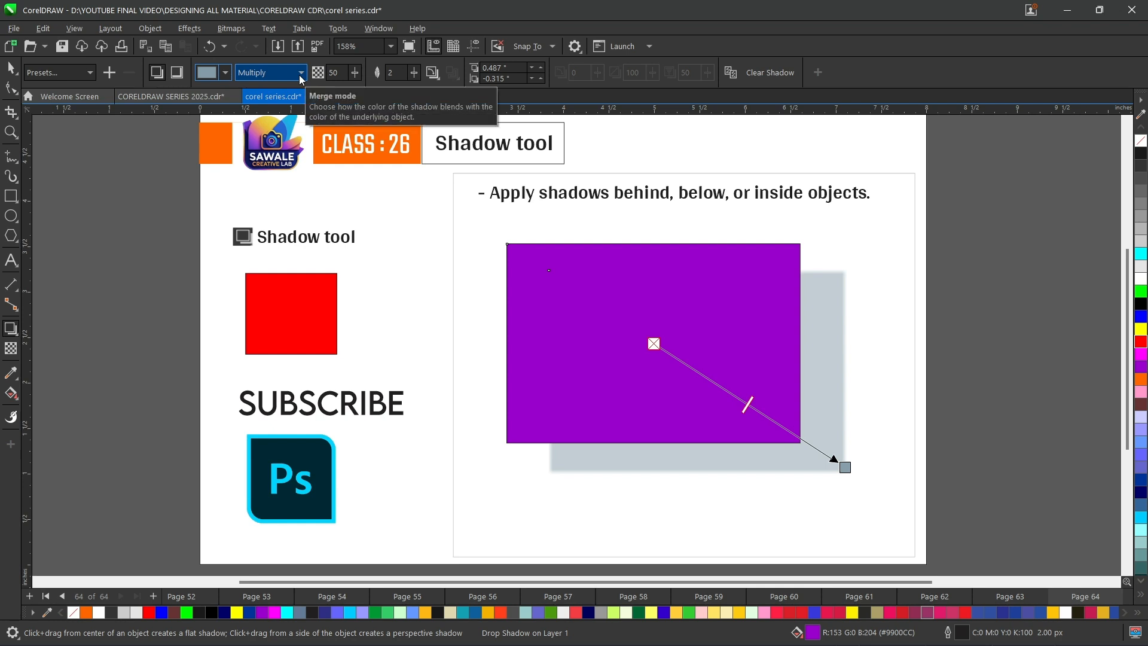
Try the Saturation, Multiply and Behind merge modes on the purple rectangle's shadow
left_click(301, 74)
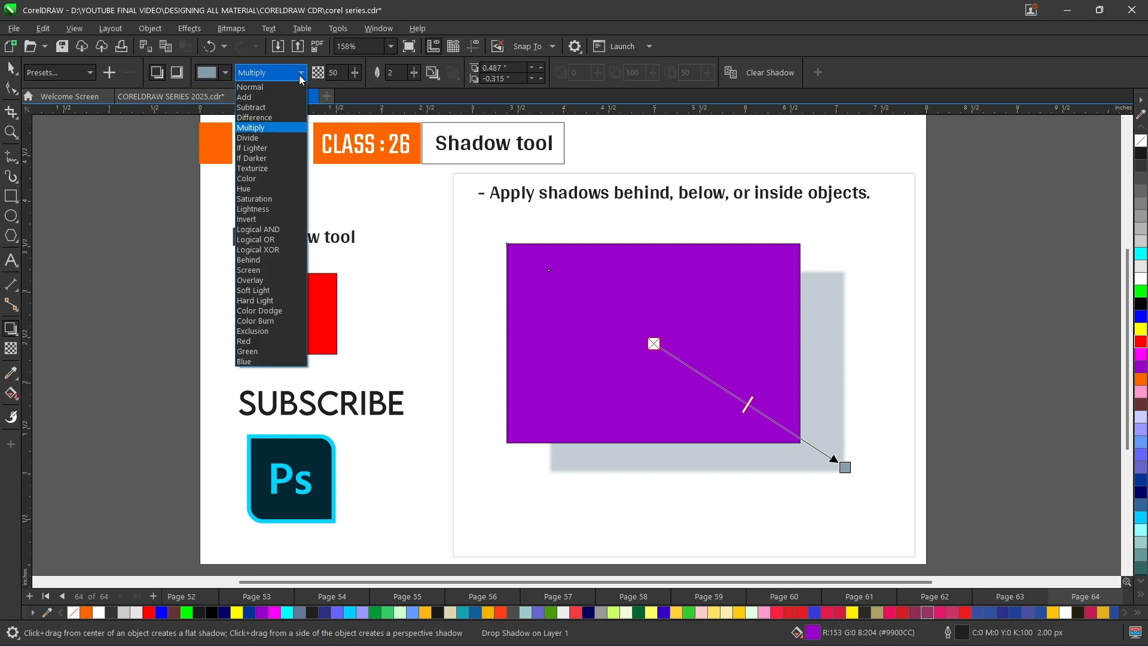
left_click(262, 198)
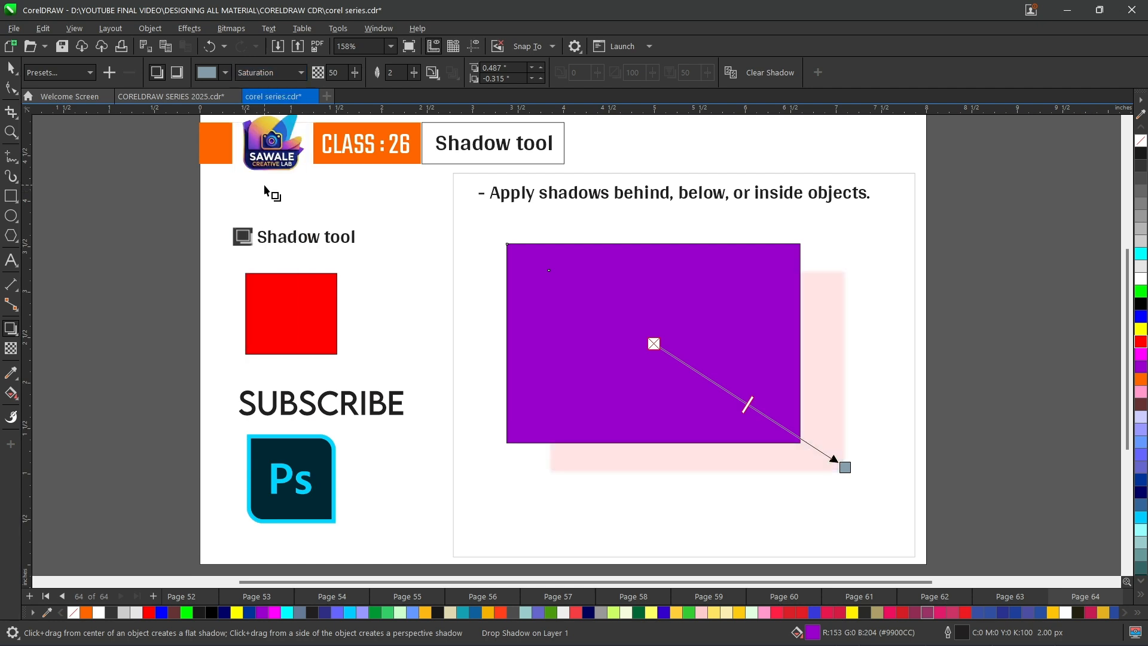
left_click(273, 73)
left_click(252, 127)
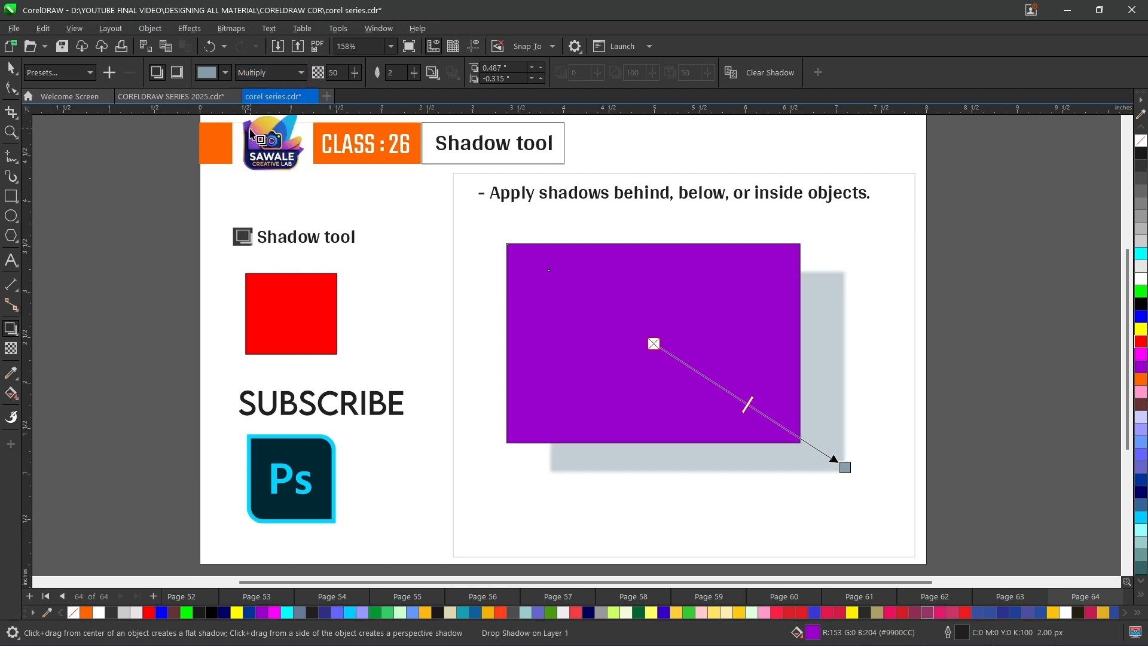
left_click(253, 73)
left_click(244, 260)
left_click(243, 261)
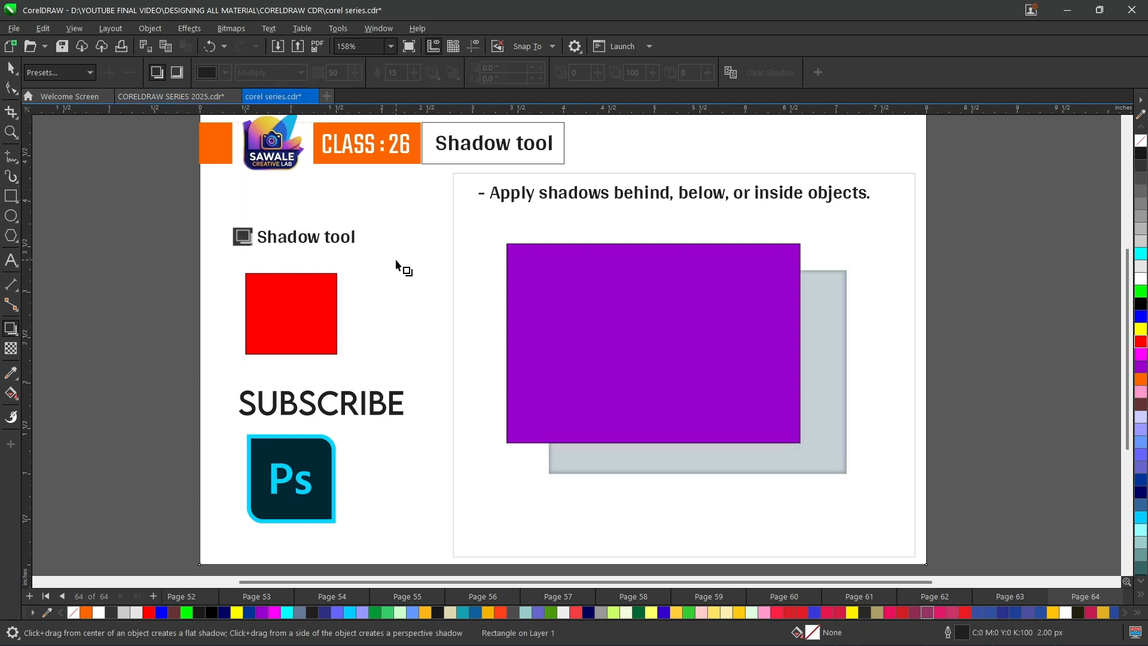
Undo the merge mode and colour changes until the purple rectangle has its original dark grey shadow
key("ctrl+z")
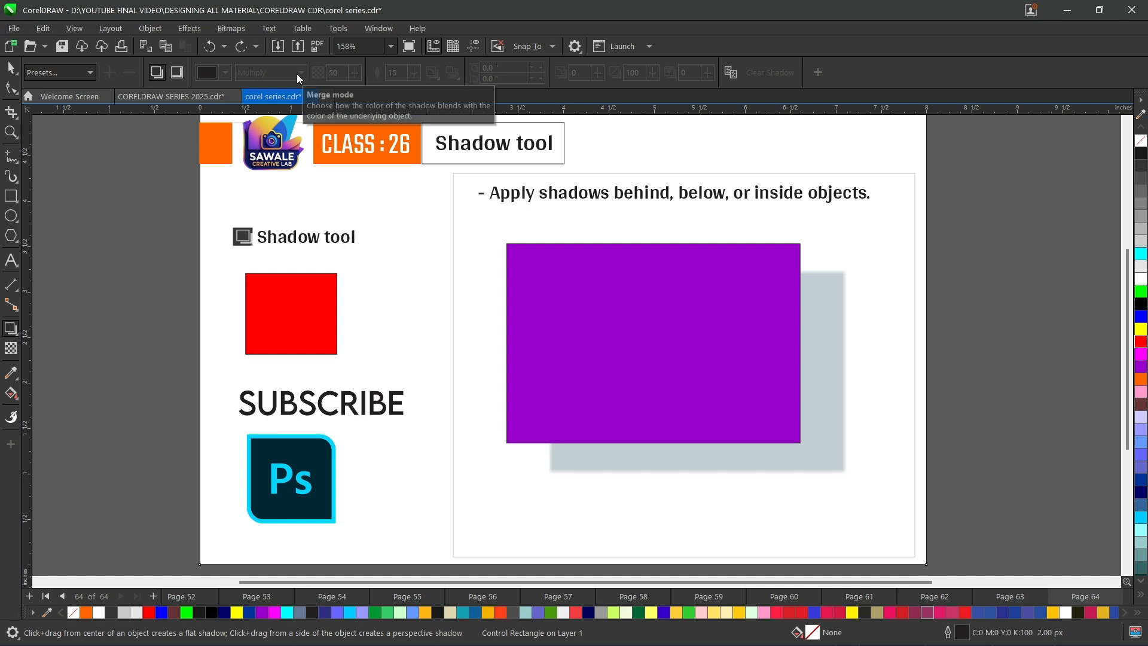
key("ctrl+z")
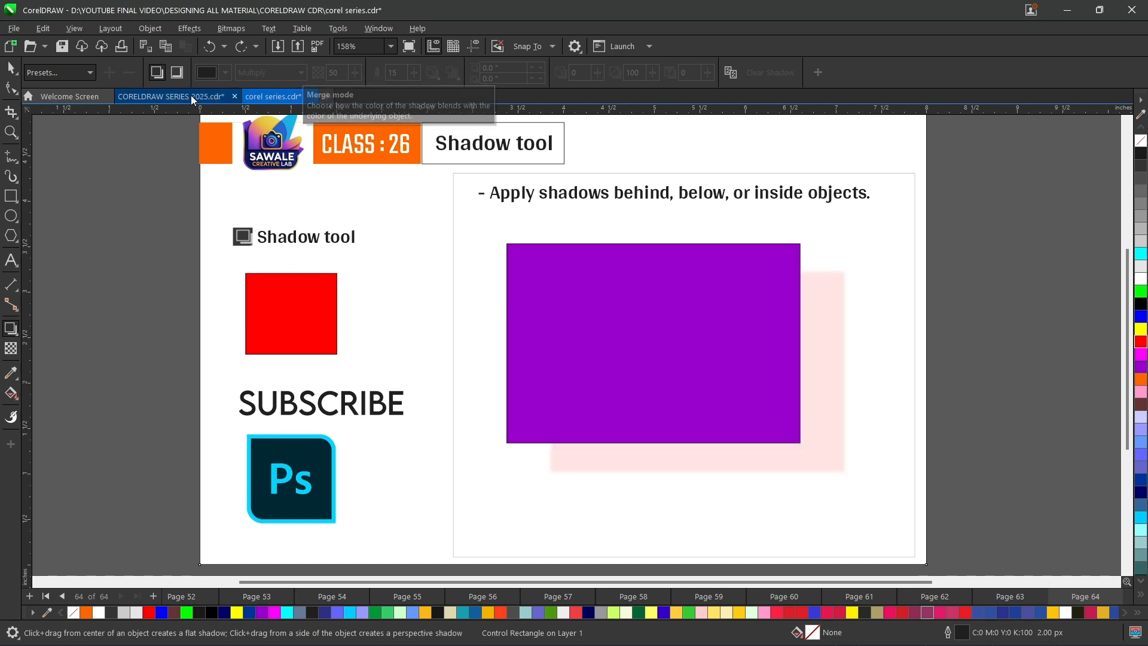
left_click(10, 68)
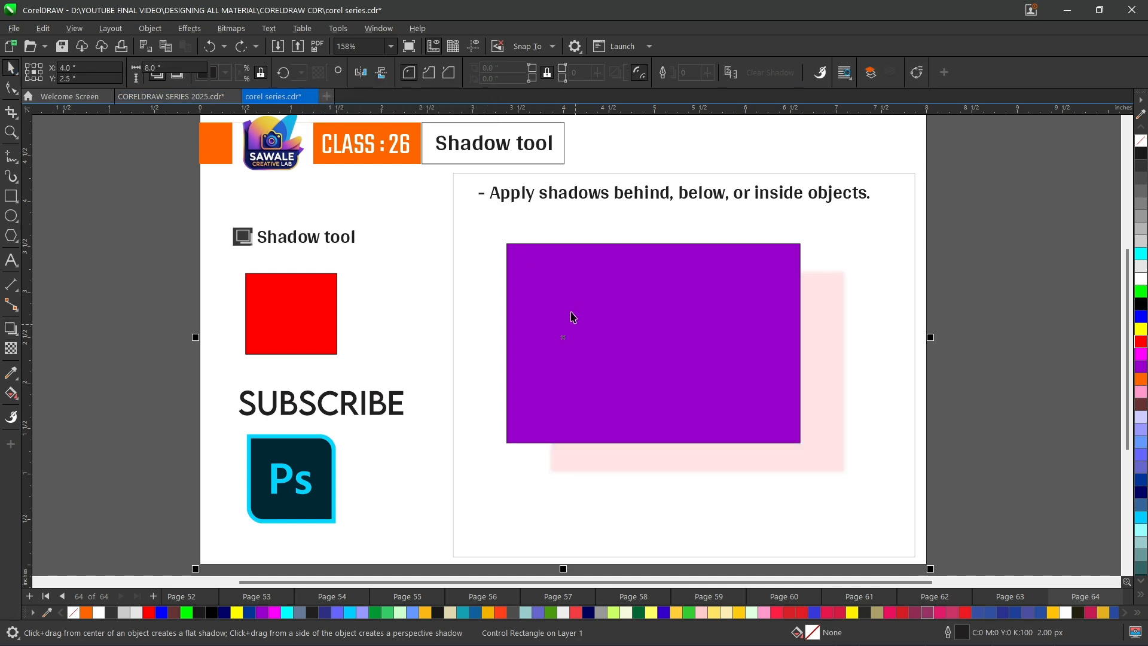
left_click(562, 290)
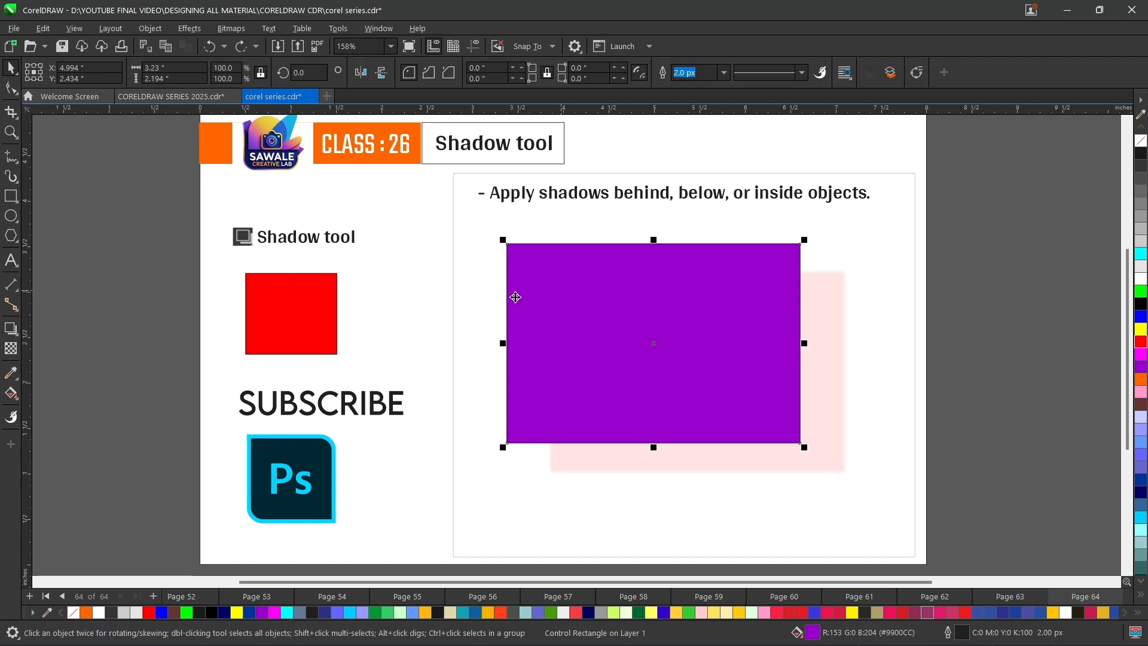
key("ctrl+shift+z")
key("ctrl+shift+z")
key("ctrl+z")
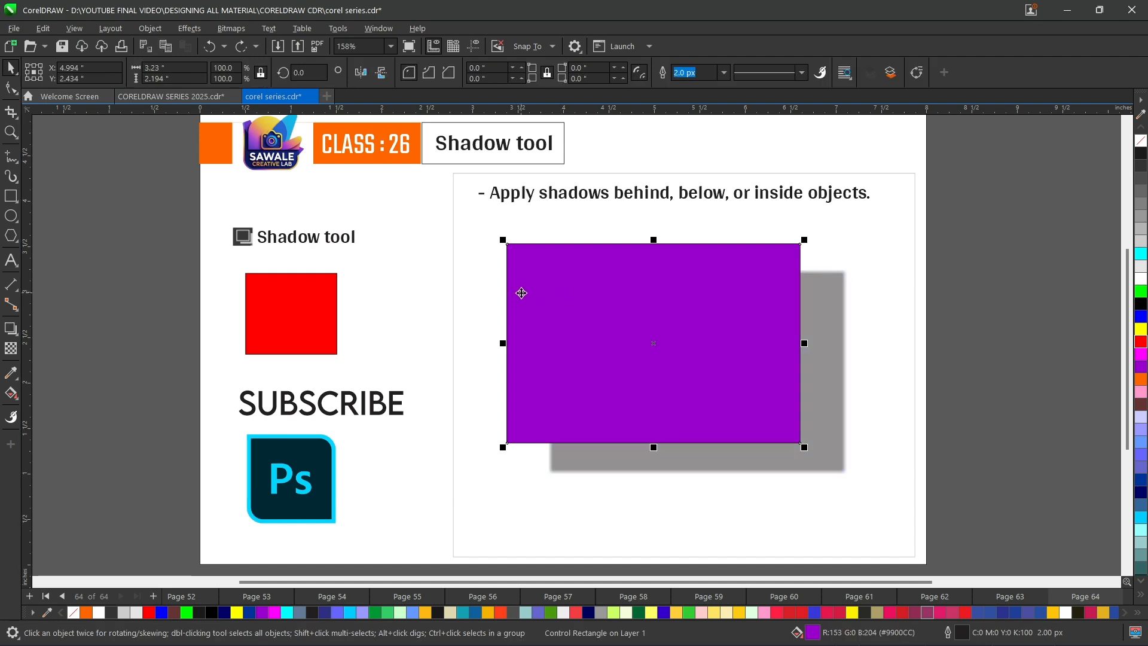
Try opacities of 41 and 77 on the purple rectangle's drop shadow, and set its opacity to 38
left_click(12, 329)
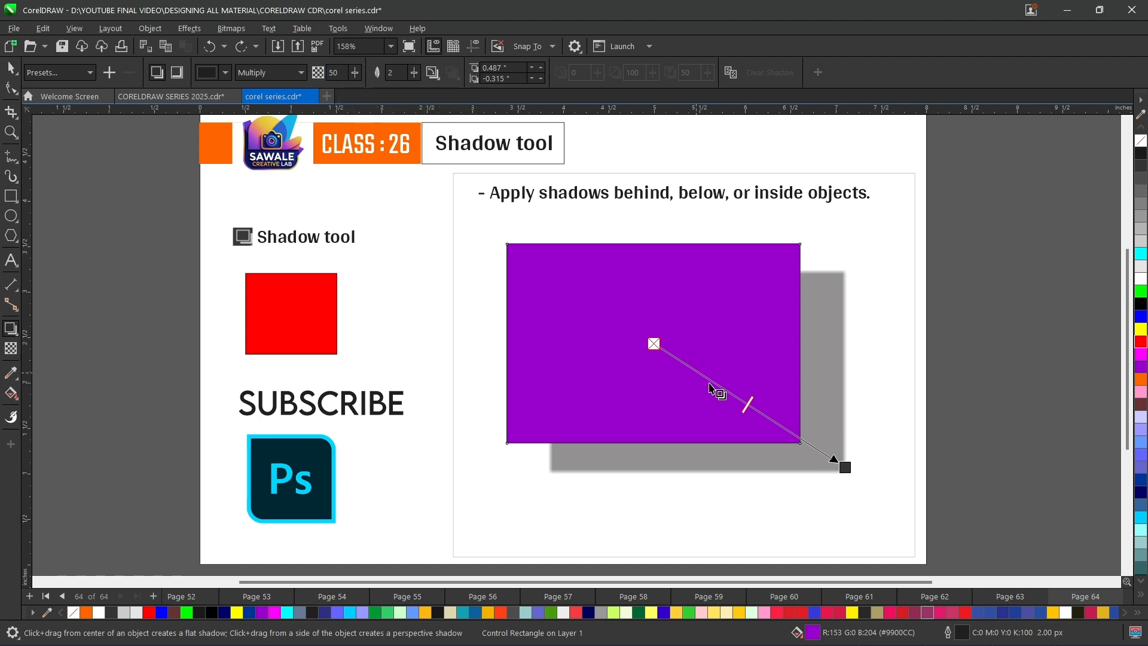
mouse_move(752, 400)
left_mouse_down()
mouse_move(799, 437)
mouse_move(732, 394)
left_mouse_up()
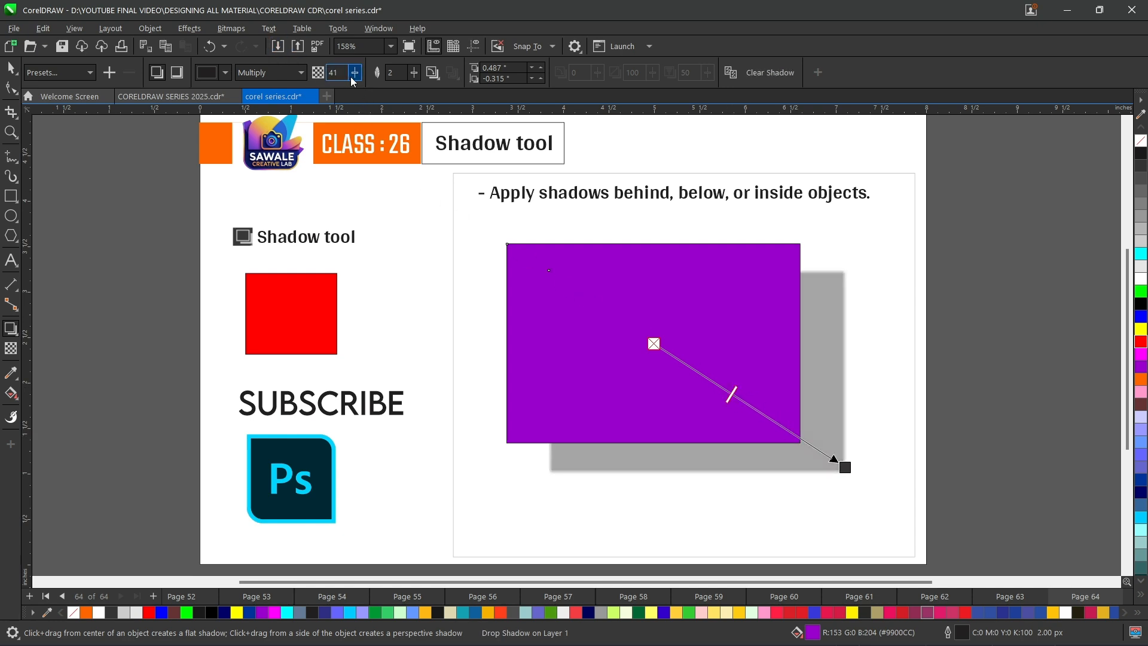
left_click_drag(352, 78, 375, 91)
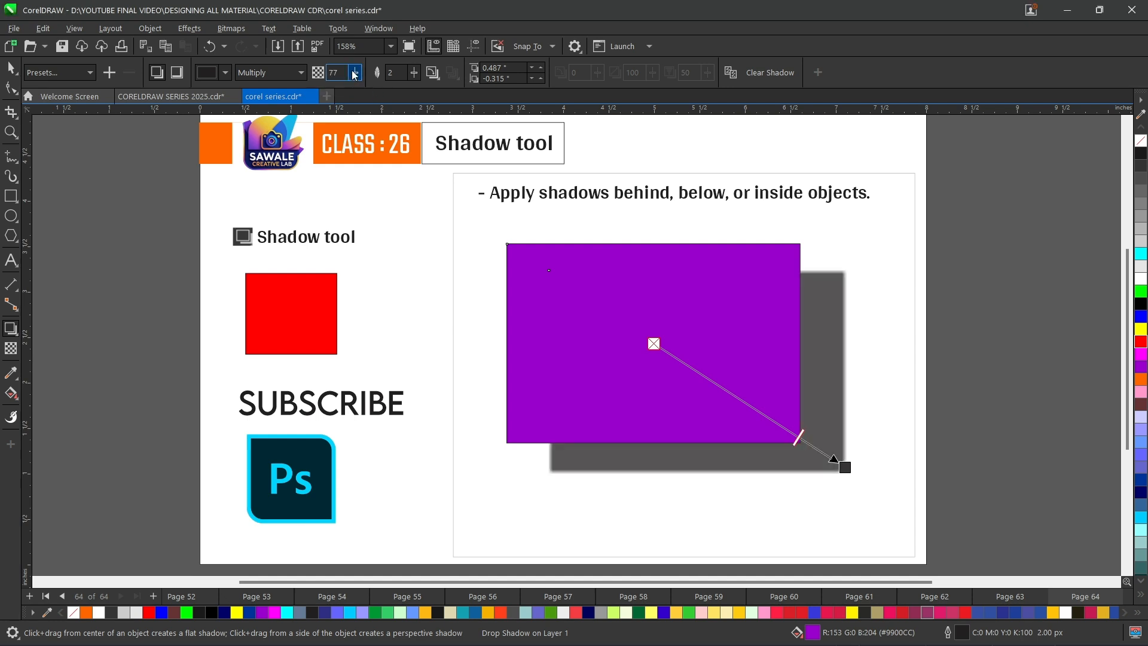
left_click(355, 73)
left_click(326, 89)
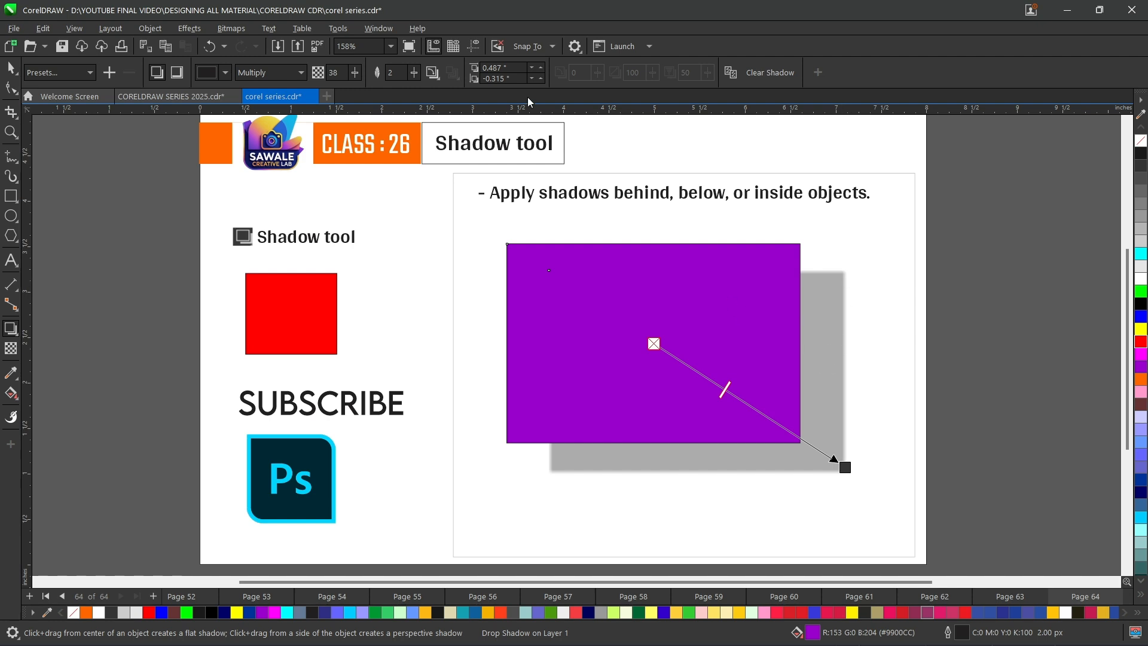
Try feathering values of 31, 43, 24 and 32 on the purple rectangle's drop shadow, and reduce its feathering to 3
left_click(413, 74)
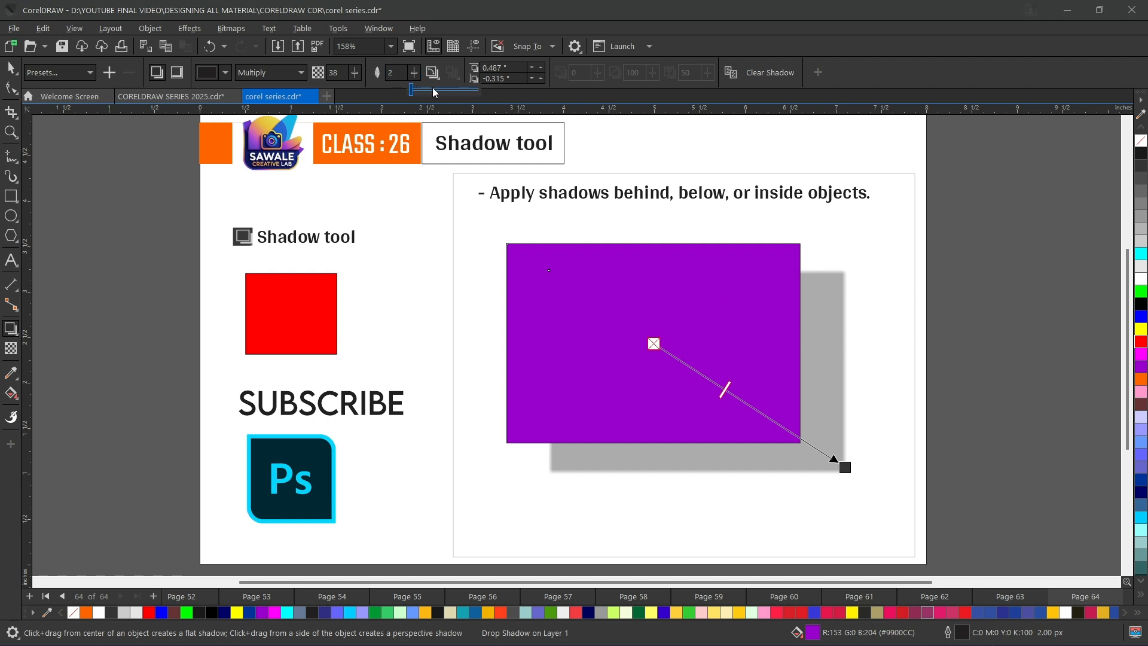
left_click(432, 88)
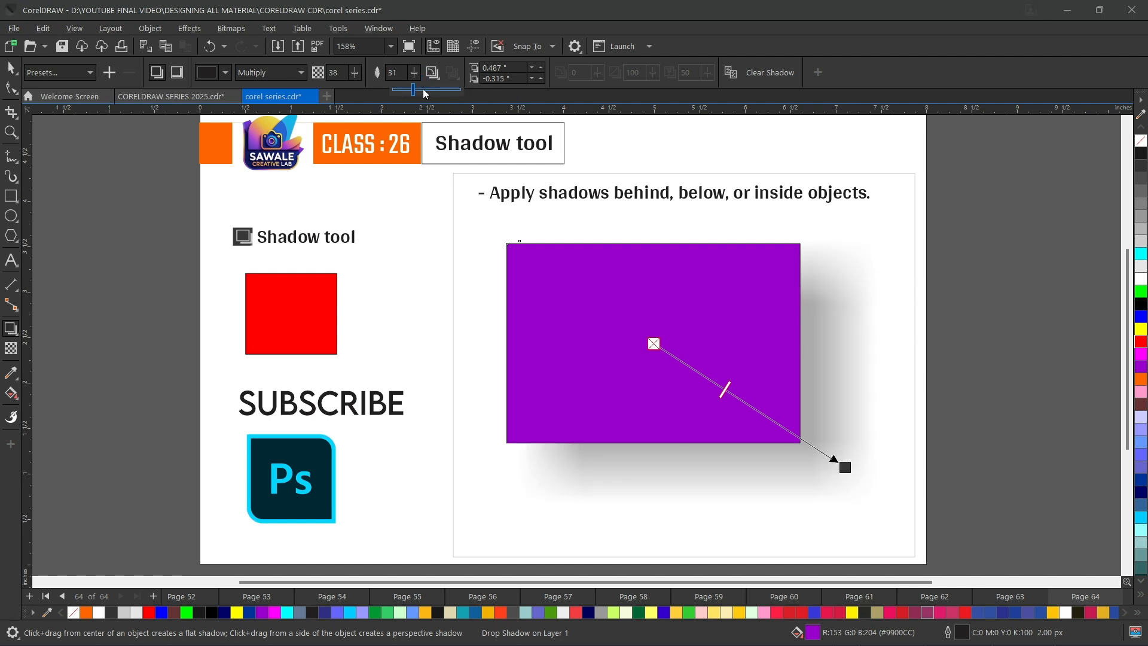
left_click(422, 89)
left_click(417, 77)
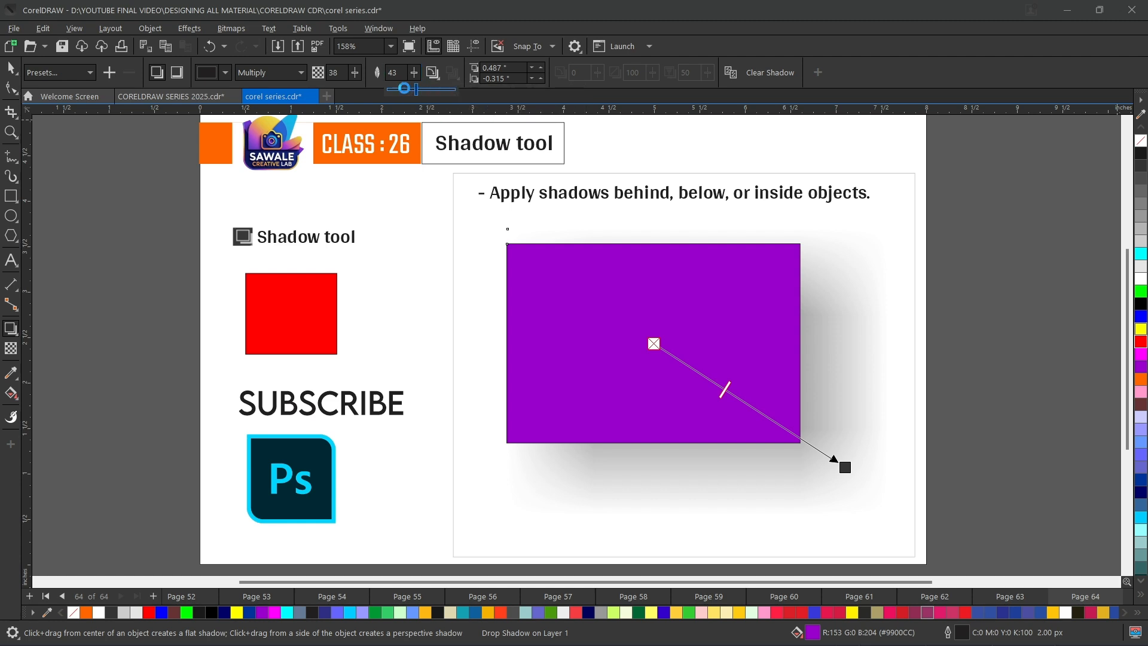
left_click_drag(416, 89, 404, 88)
left_click(414, 73)
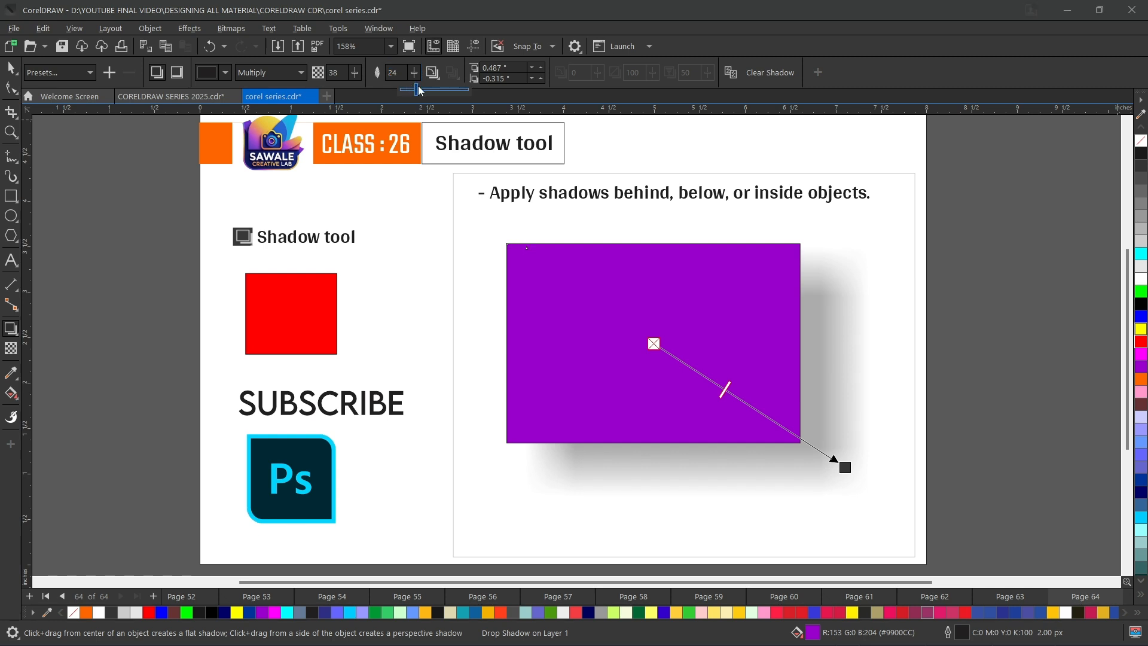
left_click(423, 89)
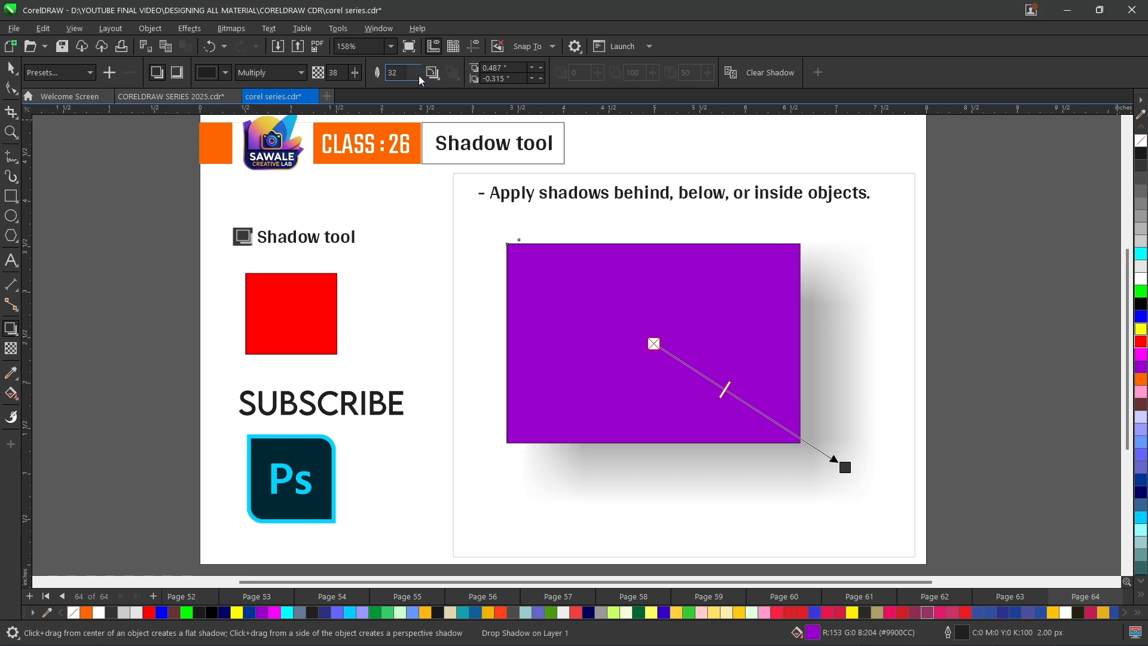
left_click(416, 73)
left_click(397, 90)
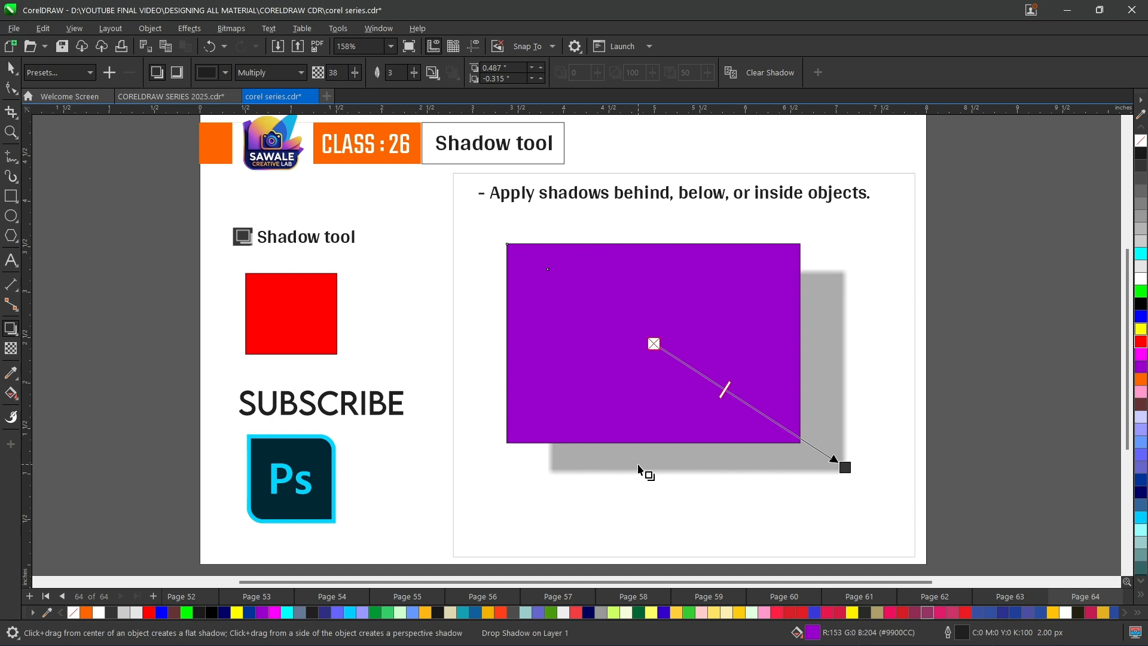
Try feathering values of 34, 57 and 17 on the purple rectangle's drop shadow, and set its feathering to 7
left_click(414, 73)
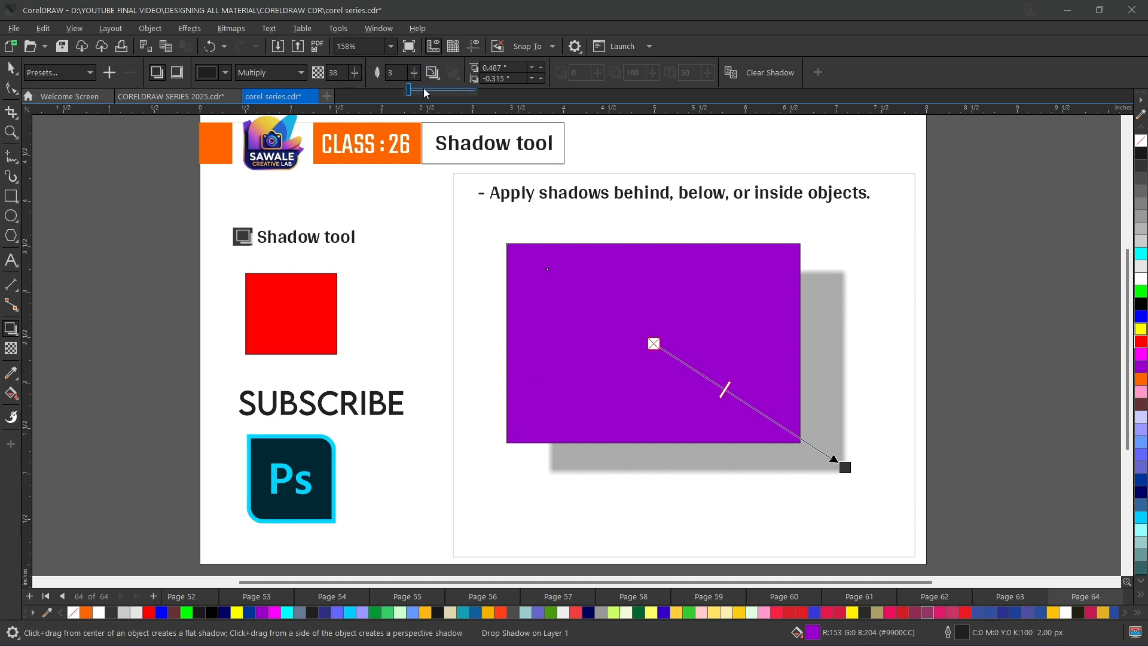
left_click(430, 88)
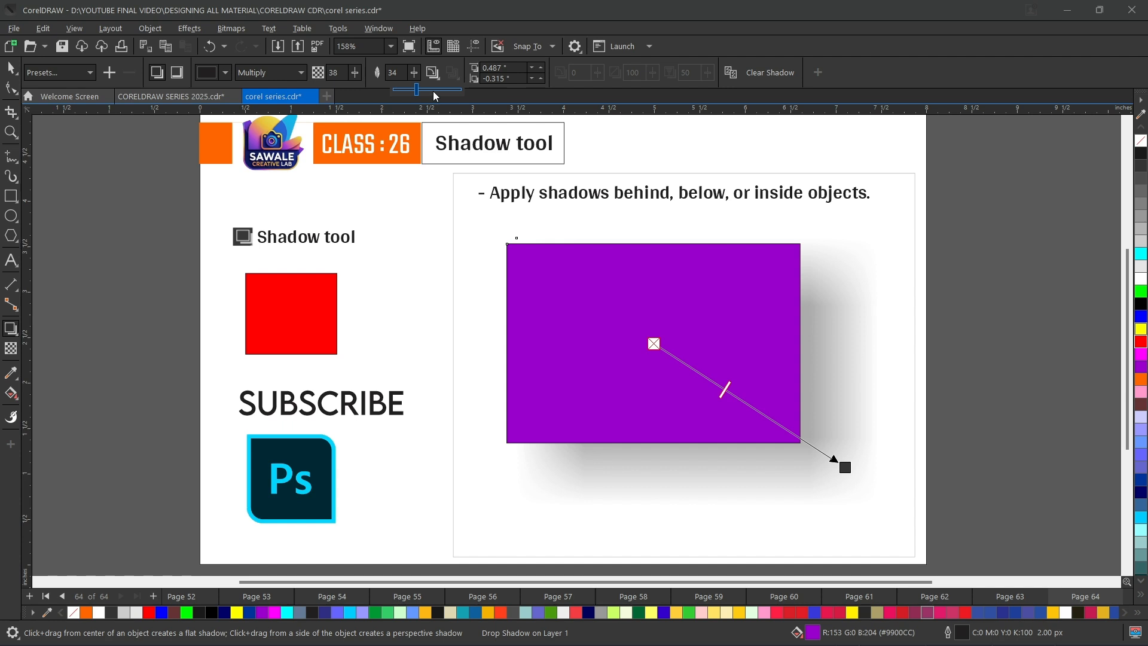
left_click(433, 90)
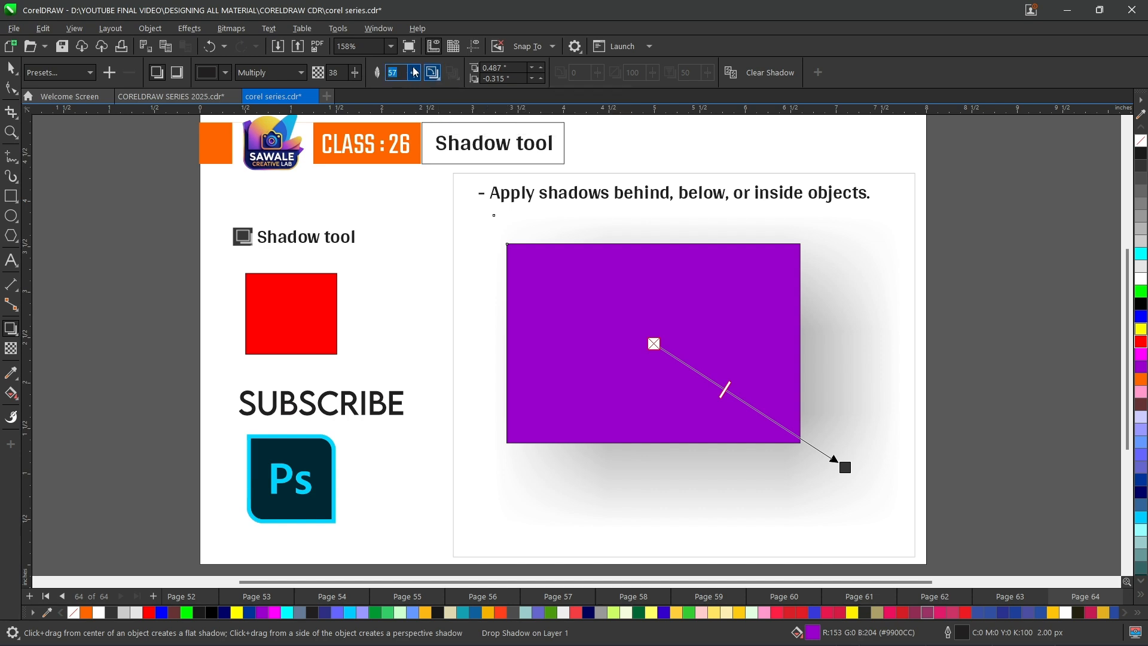
left_click(392, 72)
left_click(385, 90)
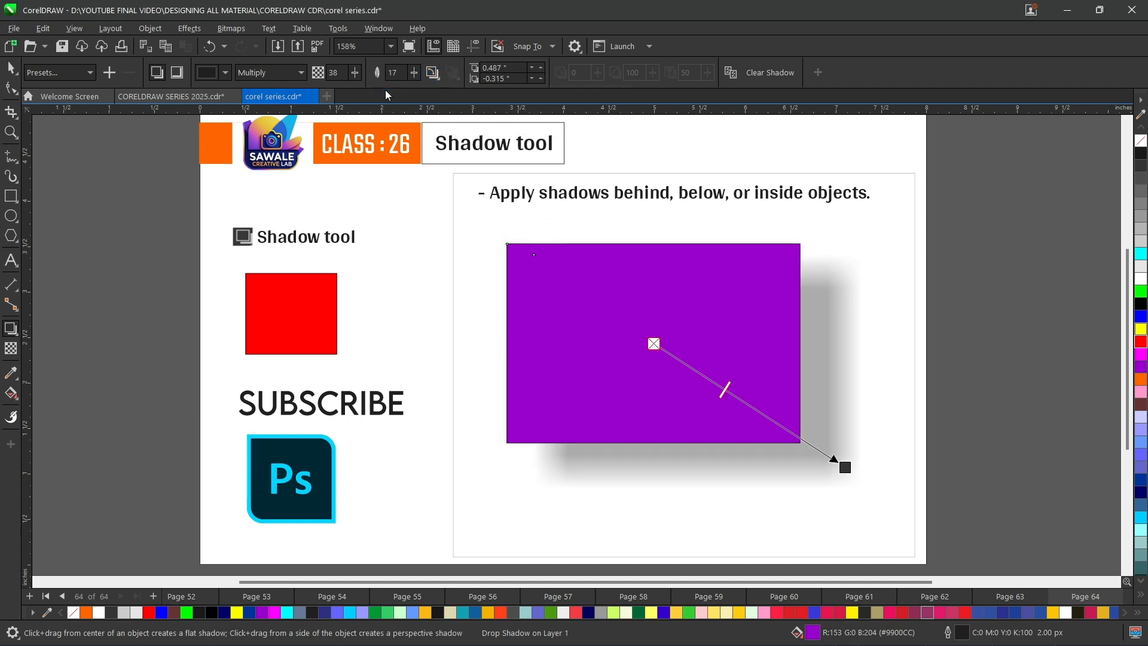
left_click(411, 70)
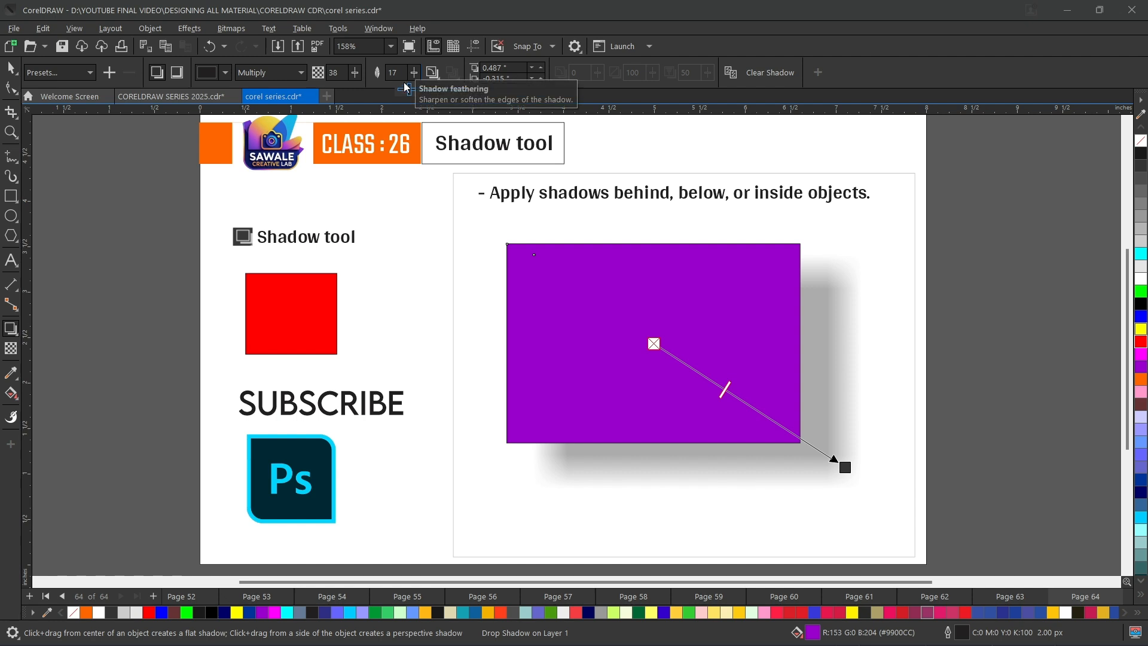
left_click(403, 85)
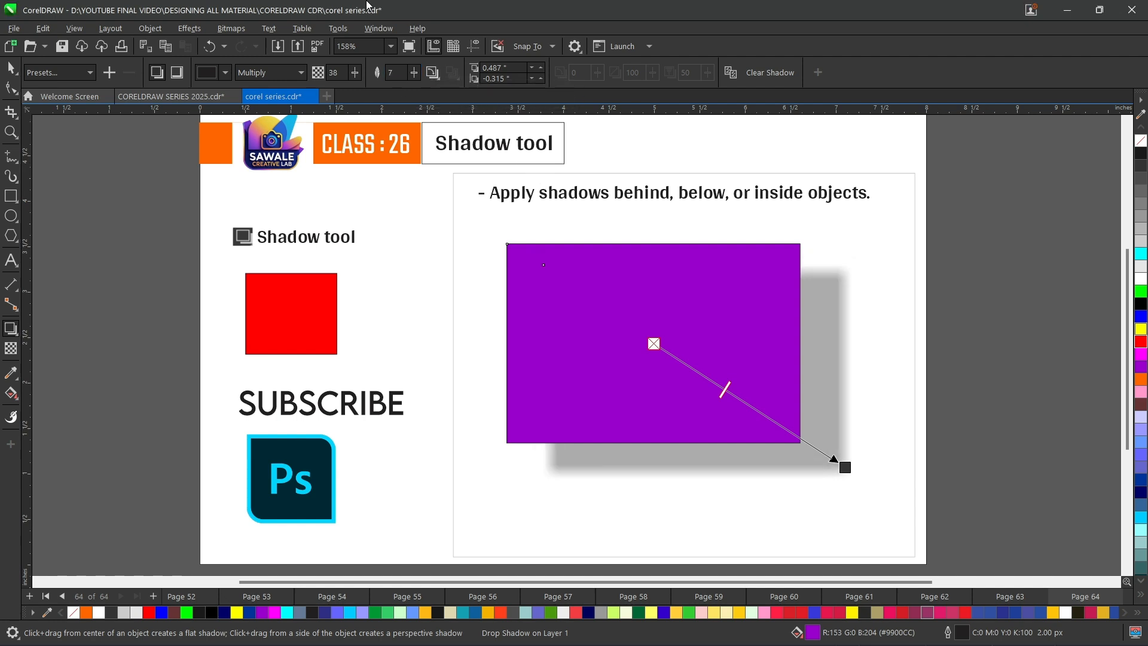
Try the Inside, Outside and Average feather directions on the purple rectangle's shadow, and set the direction back to Inside
left_click(429, 72)
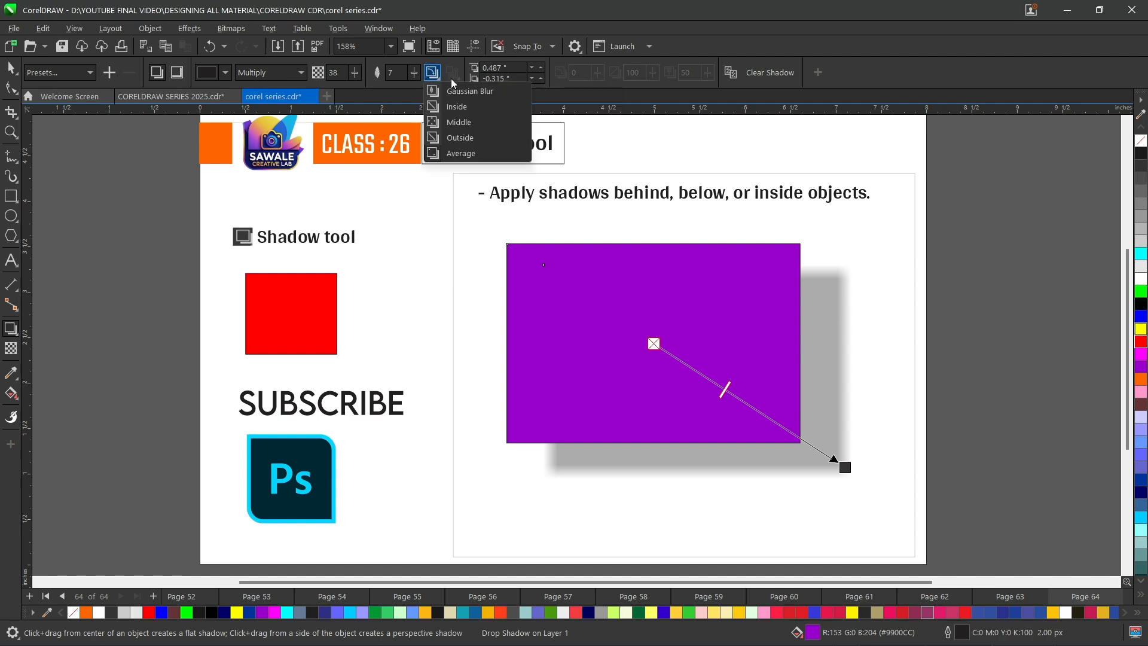
left_click(501, 68)
left_click(427, 75)
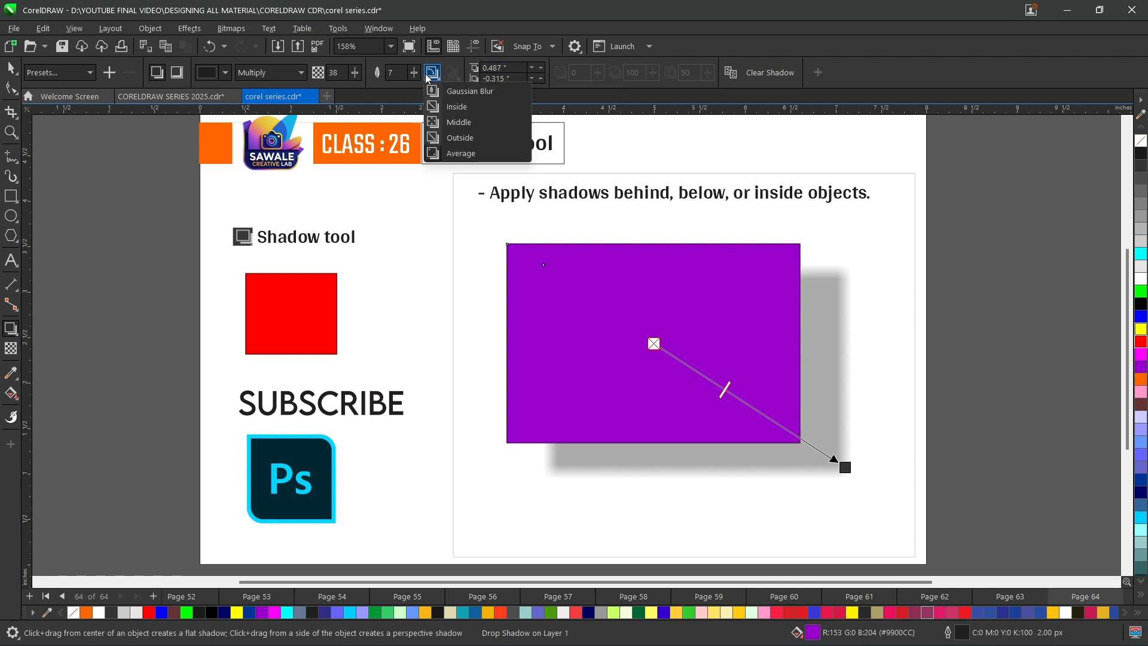
left_click(450, 106)
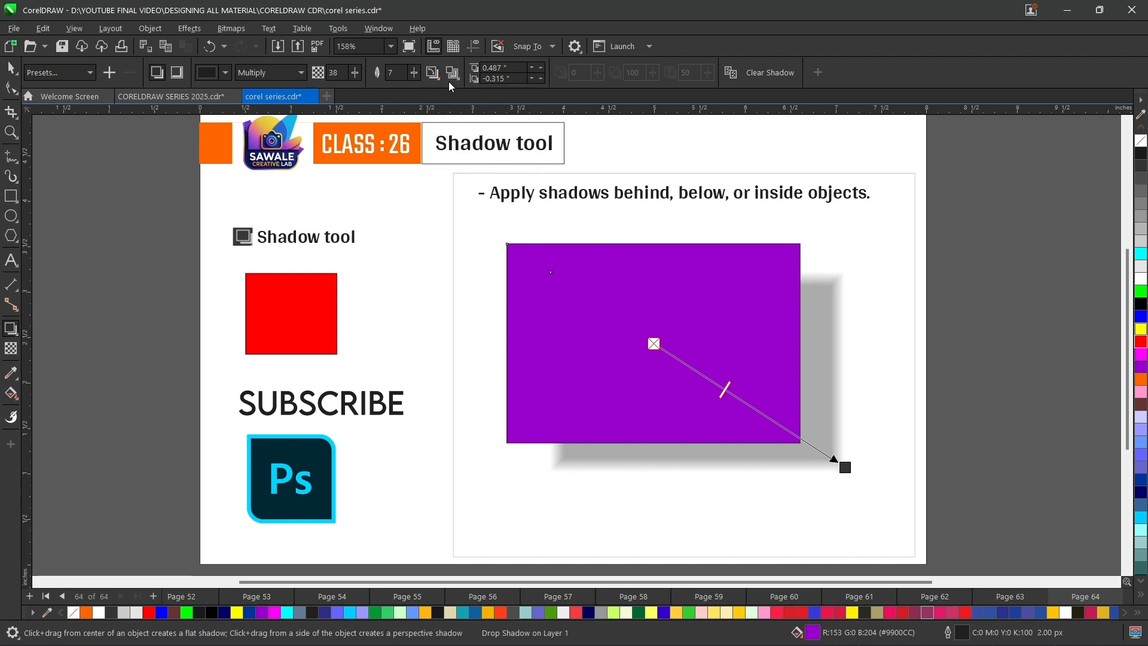
left_click(434, 74)
left_click(453, 136)
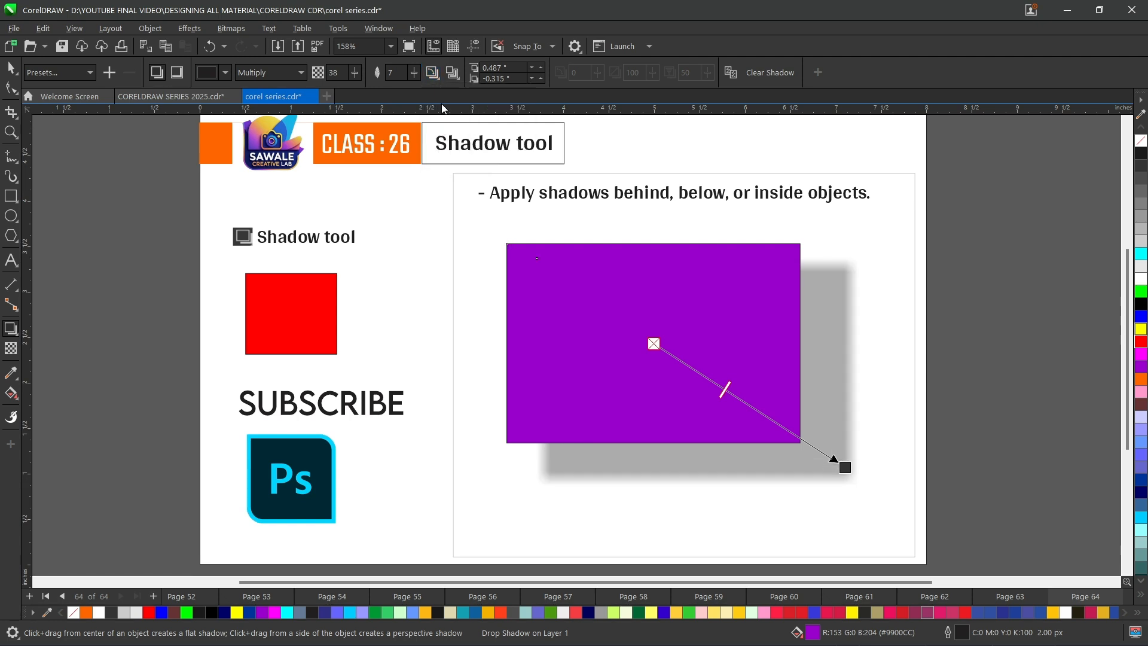
left_click(426, 78)
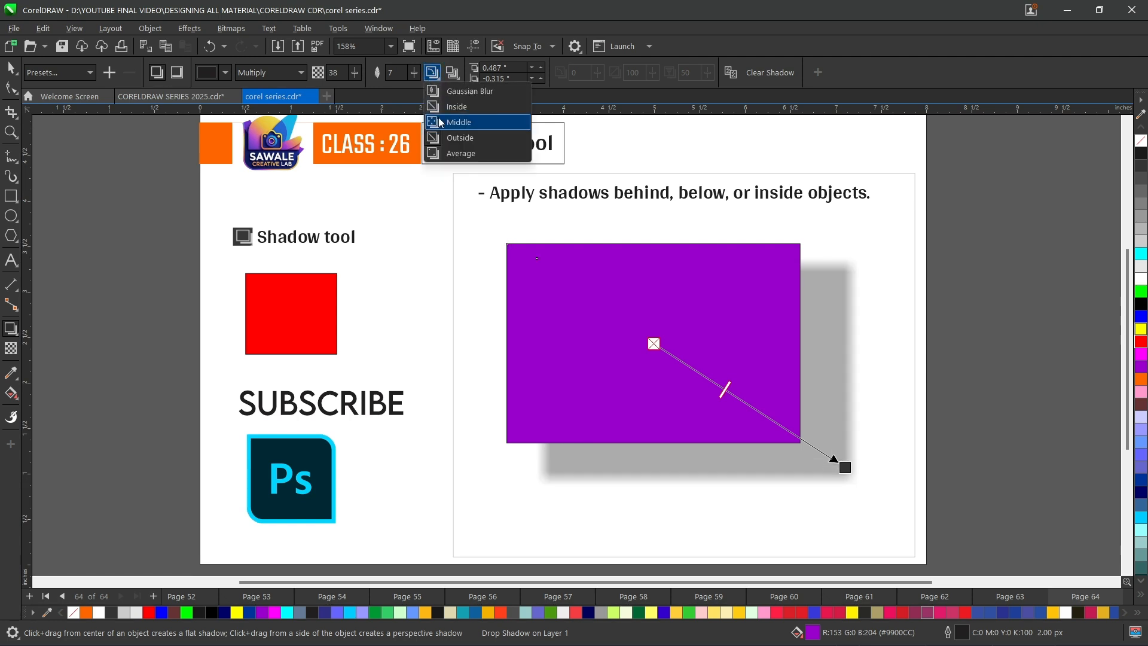
left_click(452, 154)
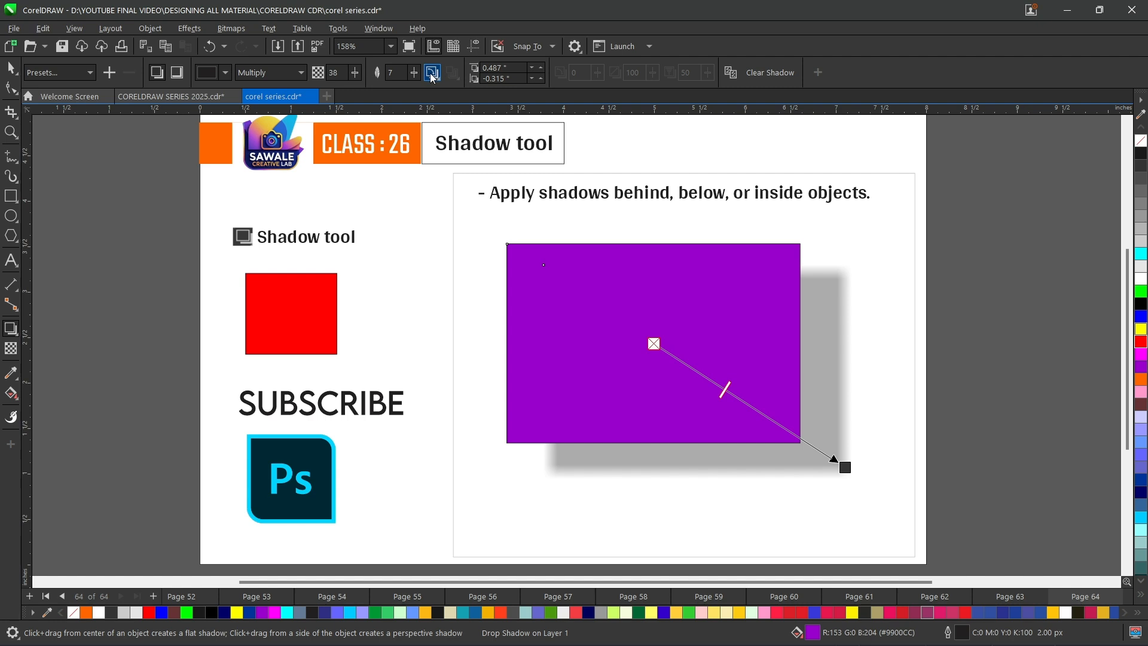
left_click(433, 74)
left_click(440, 106)
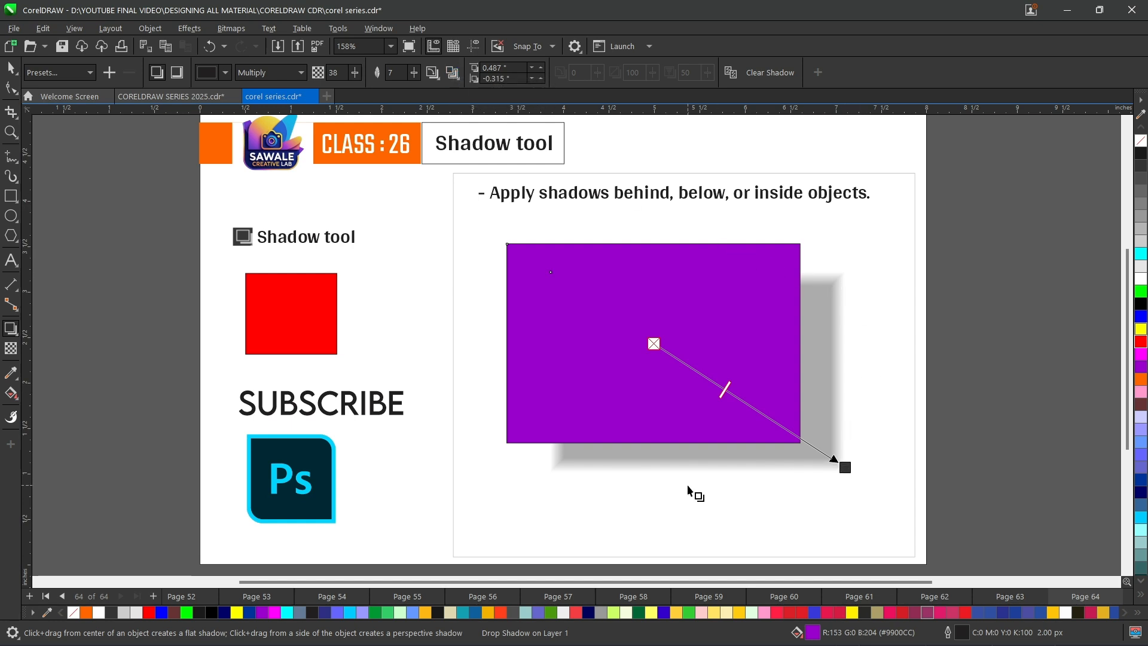
Try the Linear, Squared, Inverse Squared and Flat feather edges on the purple rectangle's shadow
left_click(458, 70)
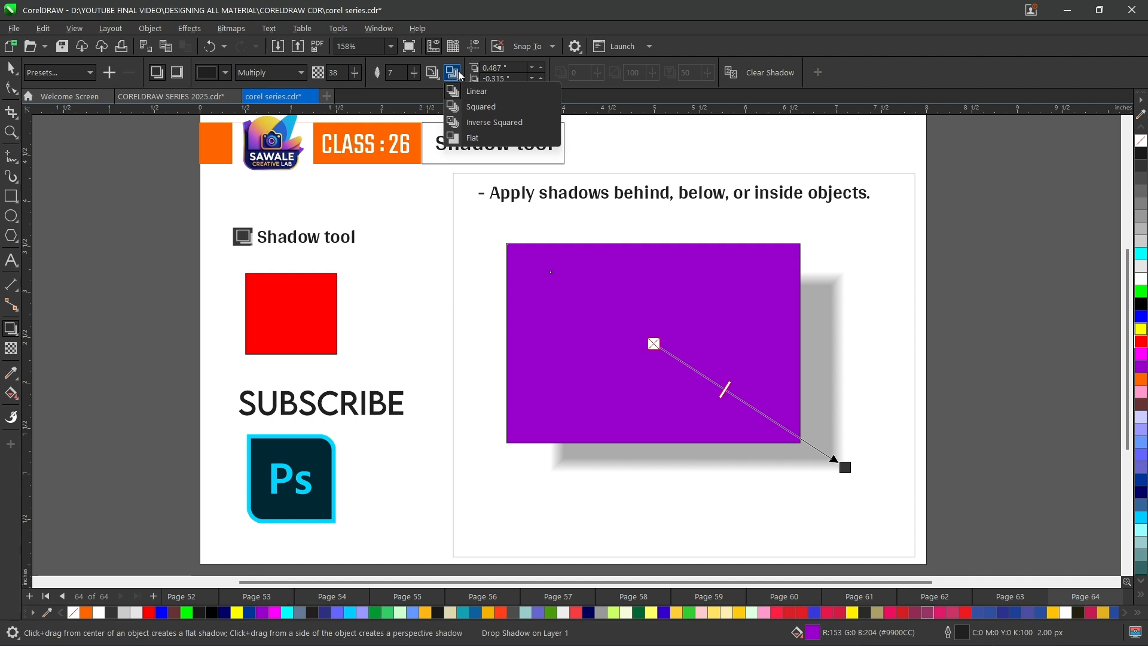
left_click(486, 88)
left_click(453, 77)
left_click(480, 109)
left_click(458, 79)
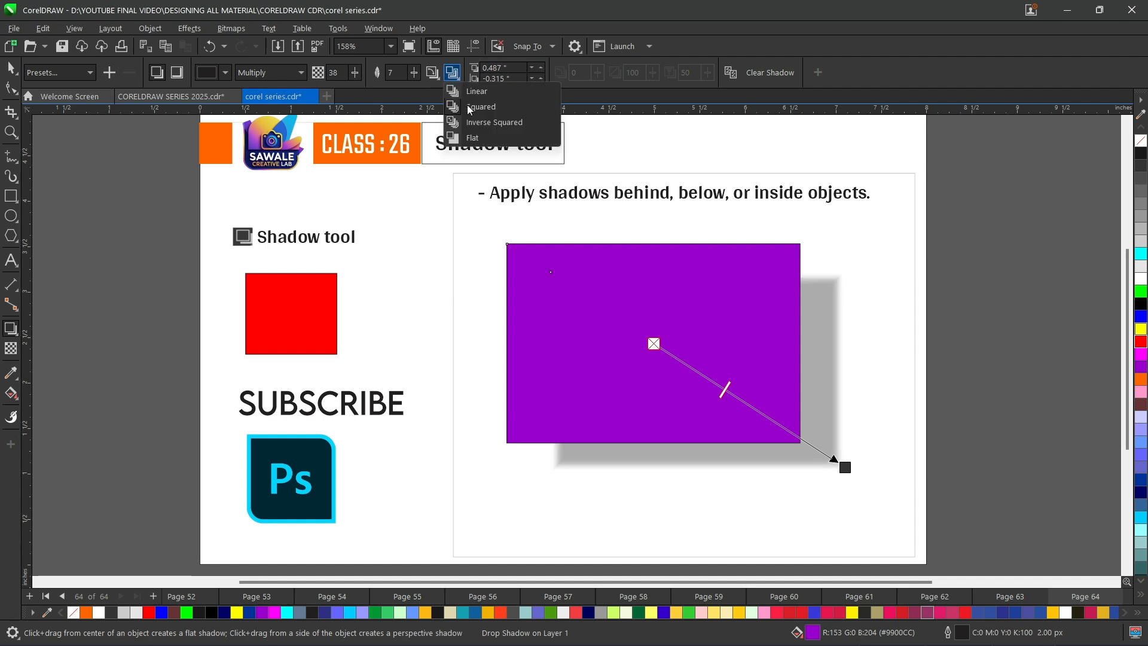
left_click(479, 126)
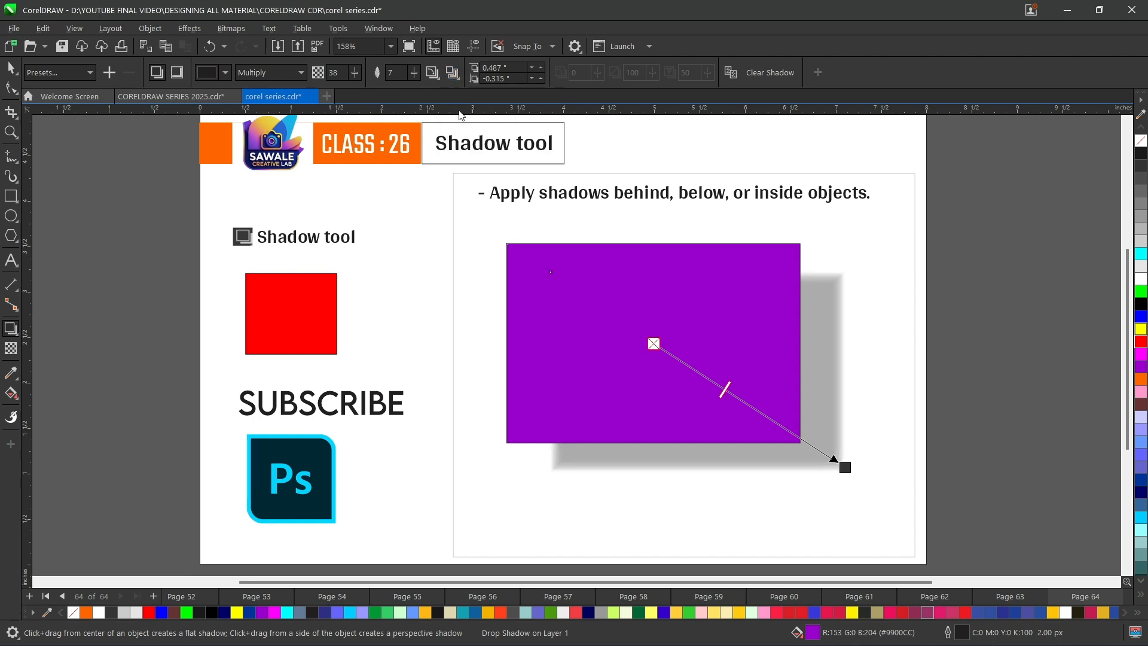
left_click(453, 75)
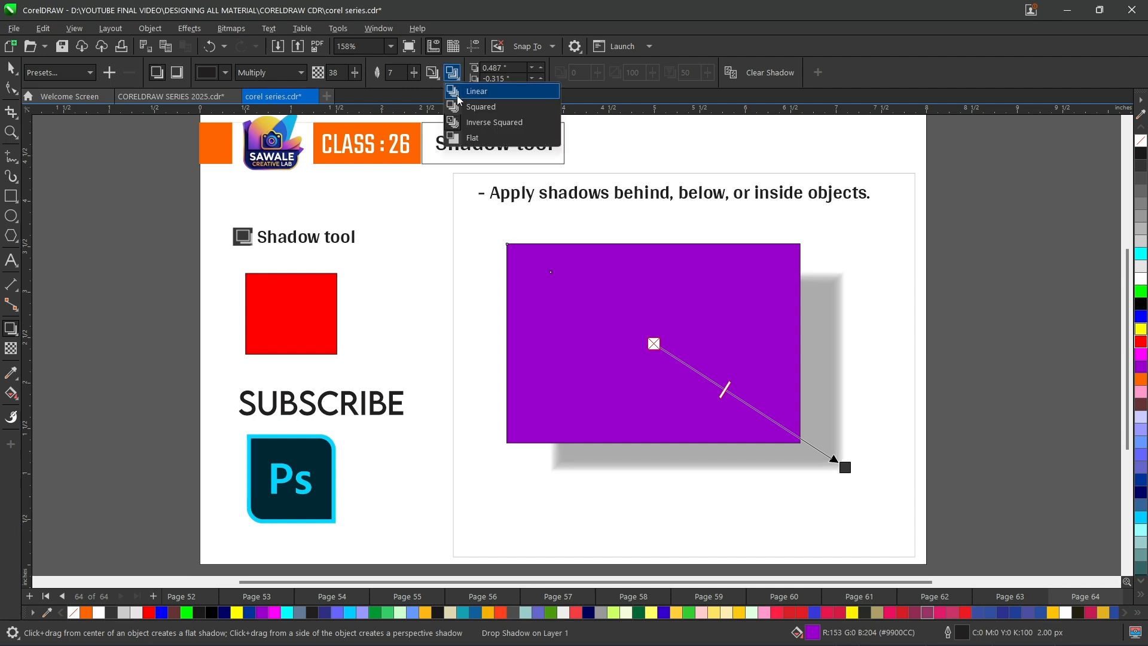
left_click(467, 134)
Undo the feather edge and direction changes until the purple rectangle's shadow has its Average feathering again
key("ctrl+z")
key("ctrl+z")
key("ctrl+z")
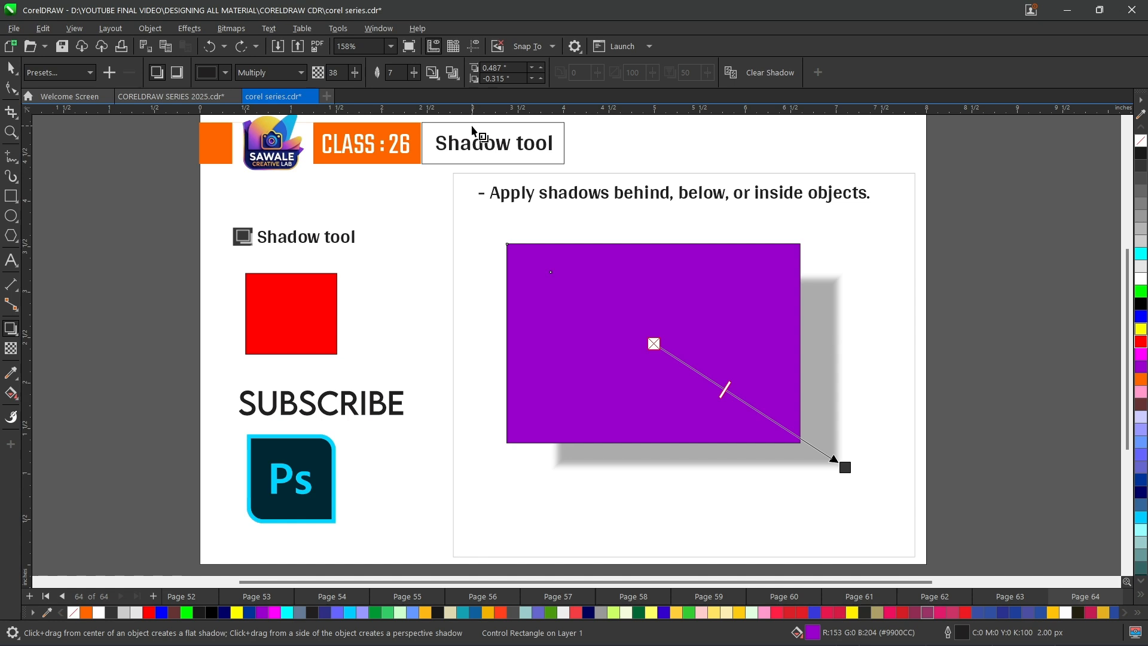
key("ctrl+z")
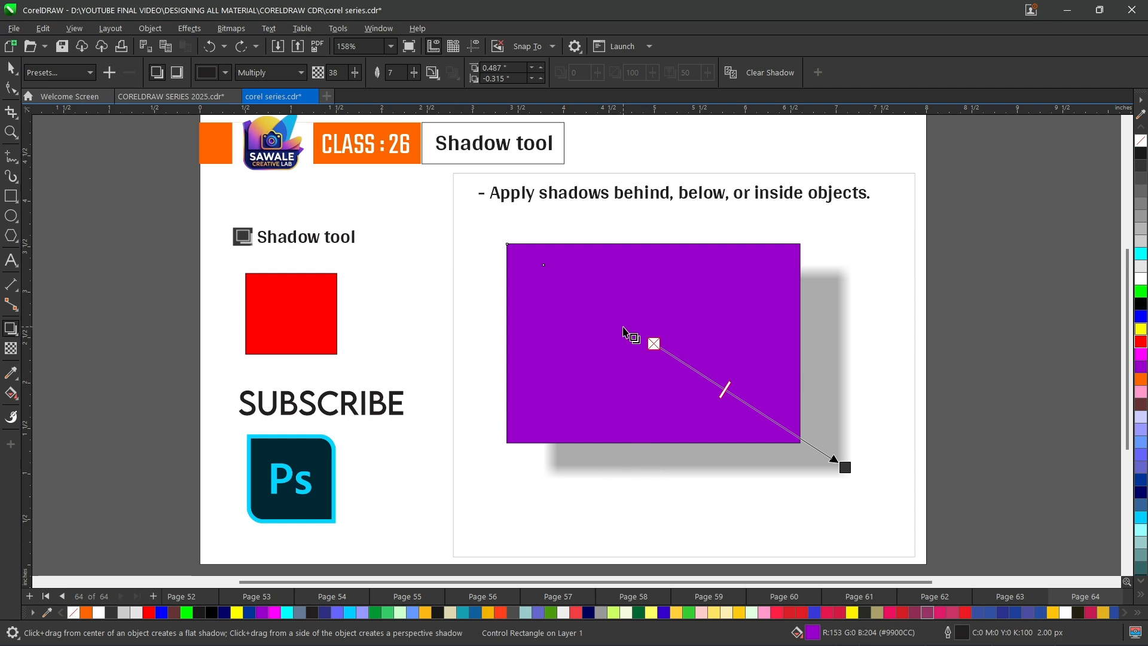
Set the shadow offset to 0.637" horizontally and -0.265" vertically, and move the shadow to the rectangle's lower left at about -0.228", -0.342"
left_click(541, 68)
left_click(542, 68)
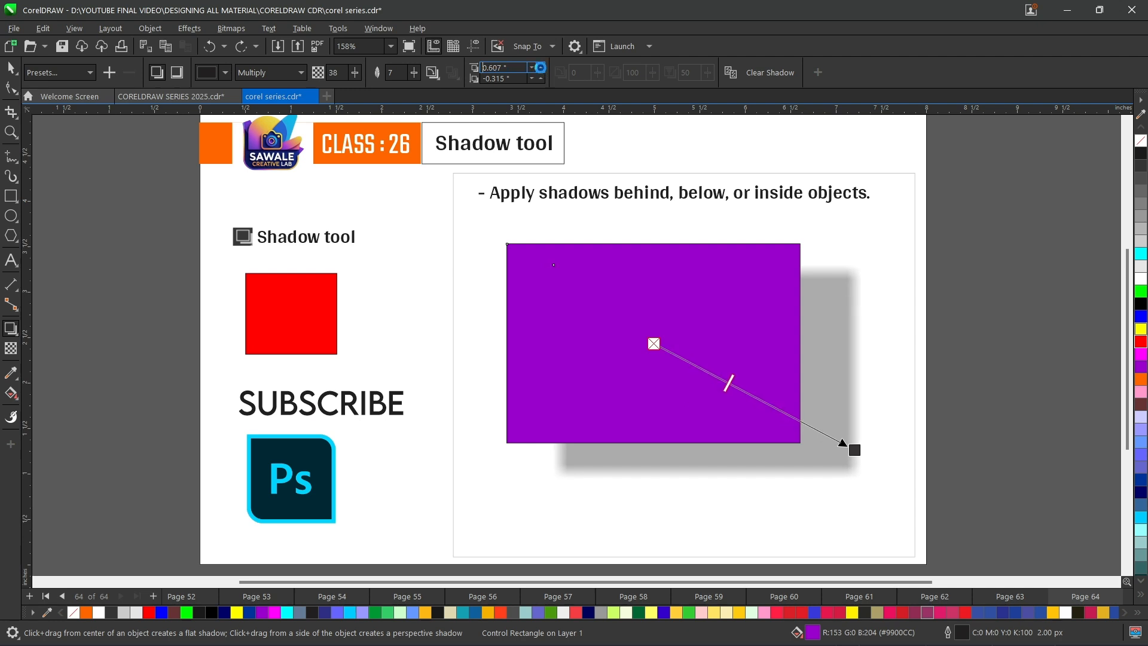
left_click(541, 68)
left_click(541, 67)
left_click(541, 78)
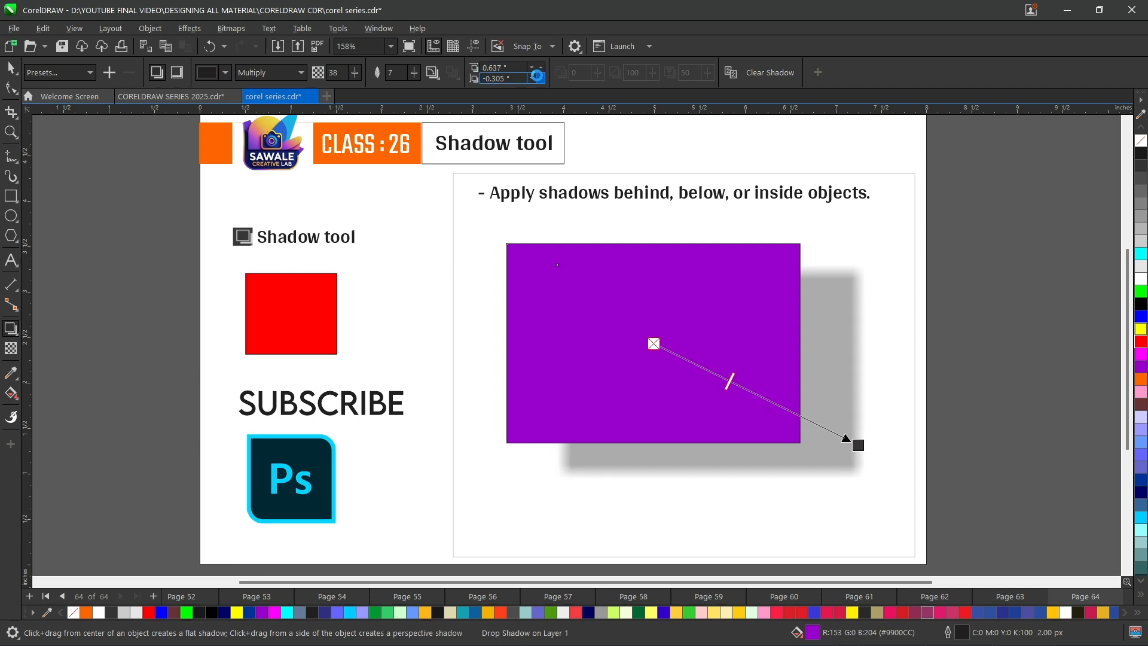
left_click(541, 79)
left_click(541, 78)
left_click(541, 79)
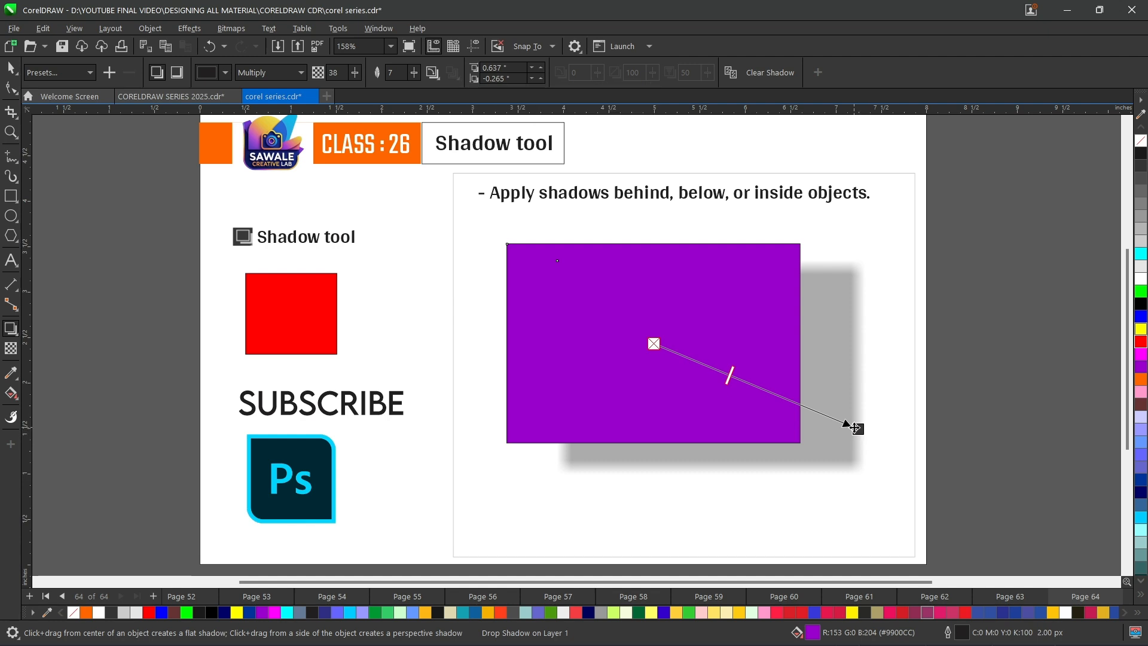
left_click_drag(856, 429, 566, 473)
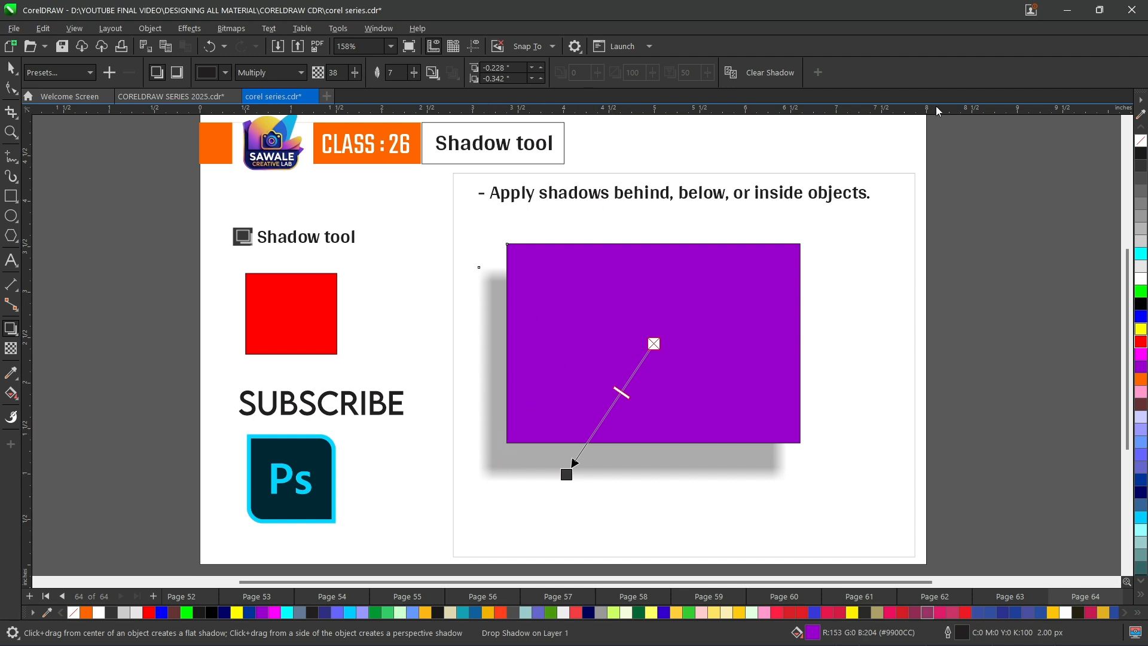
Recast the shadow in perspective from the purple rectangle's right edge, try angles of 291, 141, -103 and -241, and set the angle to -9
left_click_drag(801, 343, 827, 399)
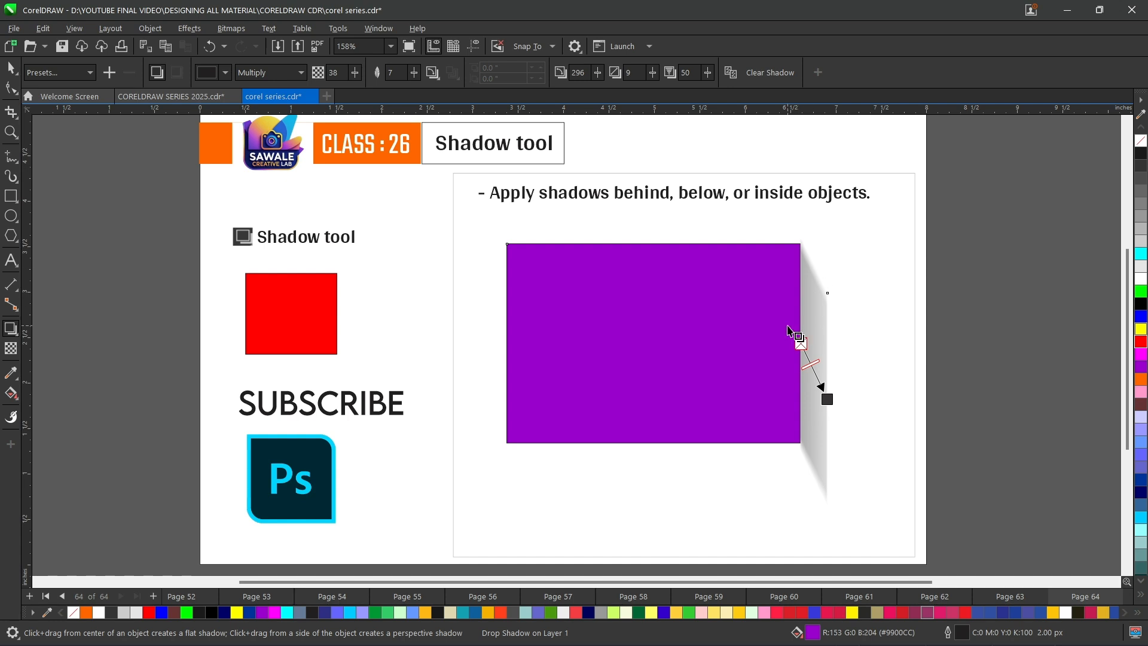
left_click(600, 73)
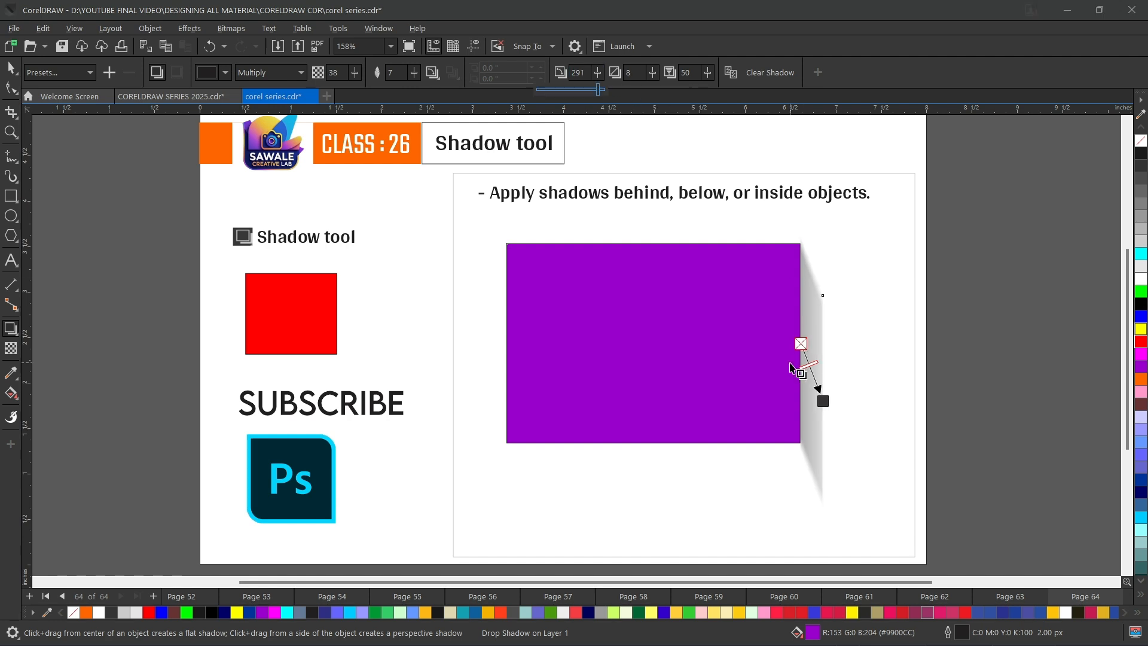
left_click(585, 90)
left_click(597, 73)
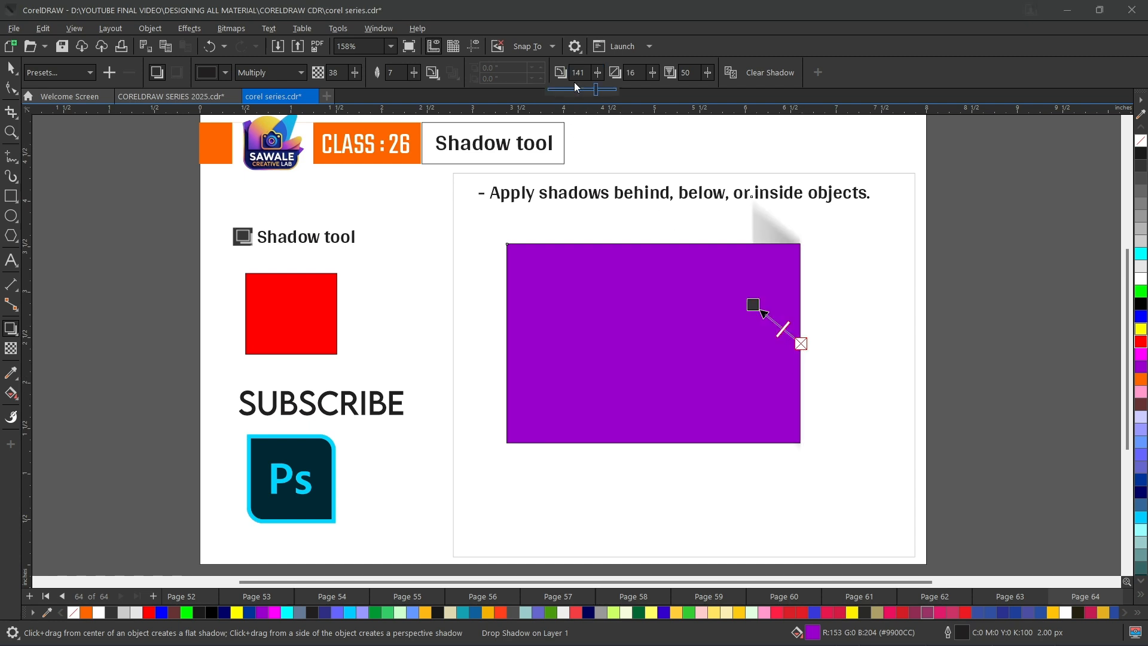
left_click(573, 89)
left_click(597, 70)
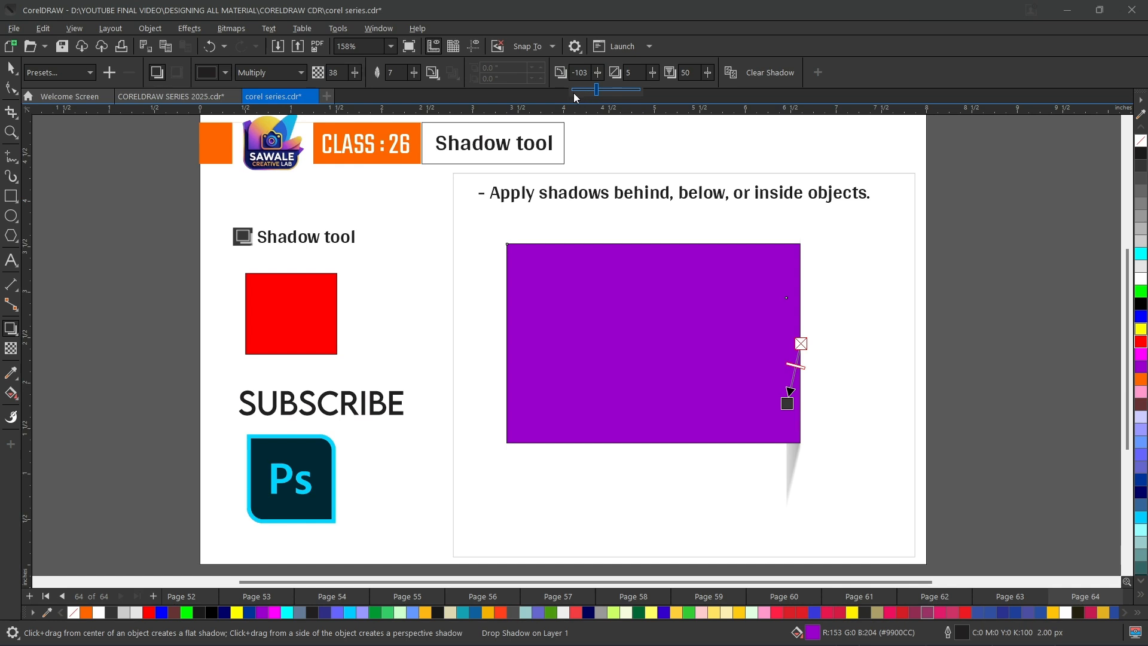
left_click(585, 91)
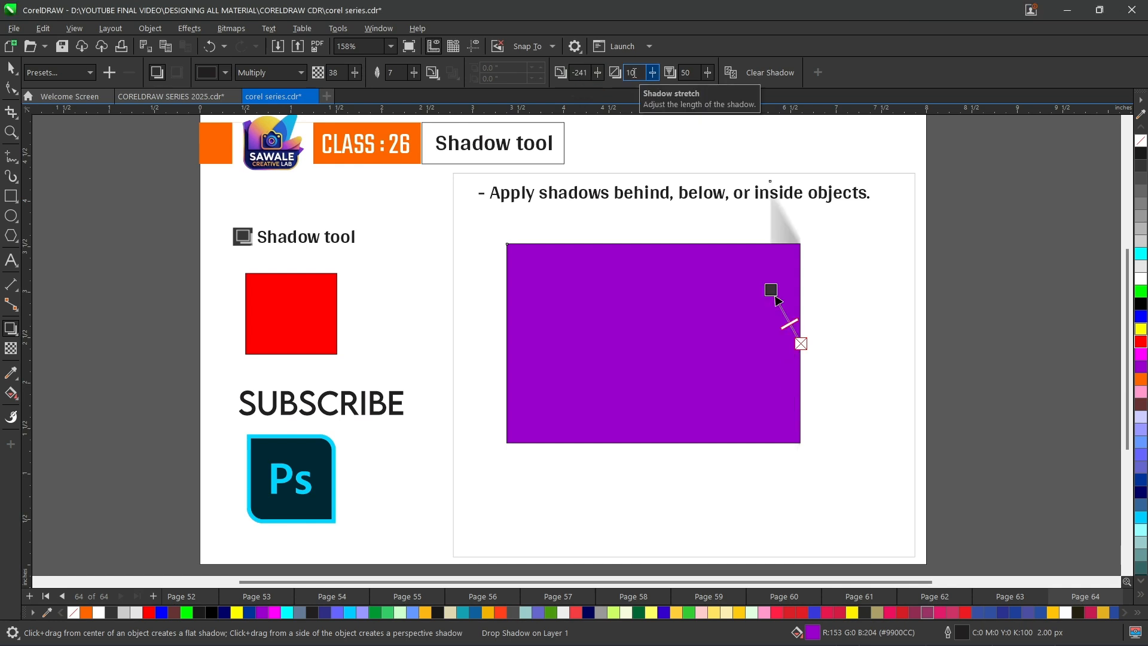
left_click(598, 73)
left_click(620, 90)
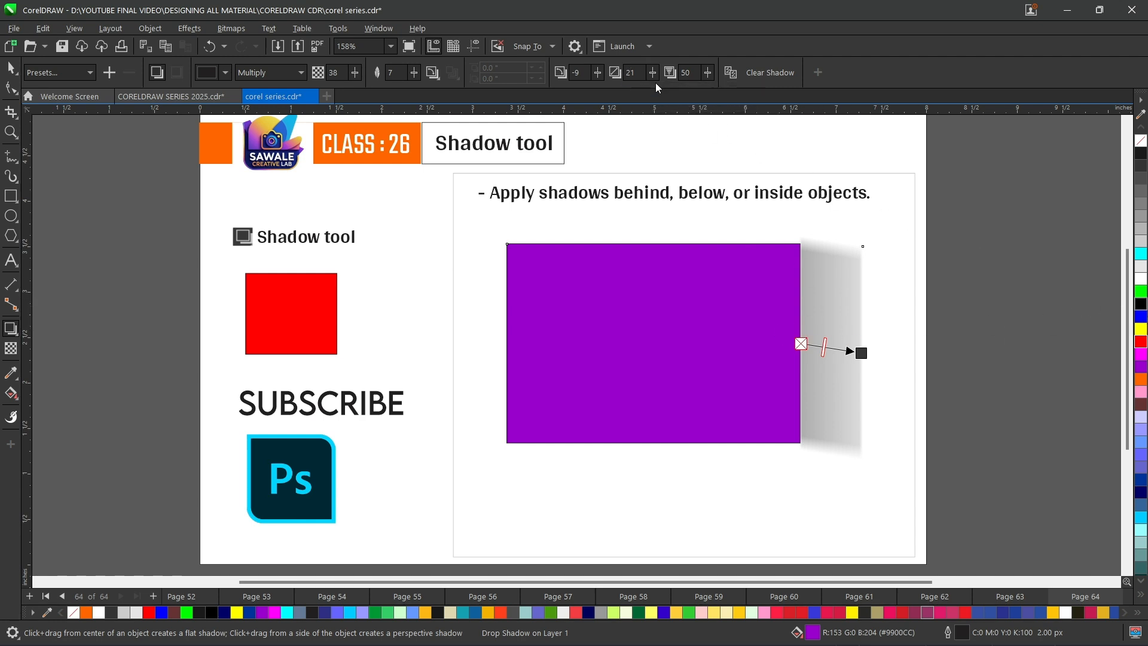
Try a shadow stretch of 574 on the purple rectangle's perspective shadow, and undo the stretch change
left_click_drag(656, 90, 672, 91)
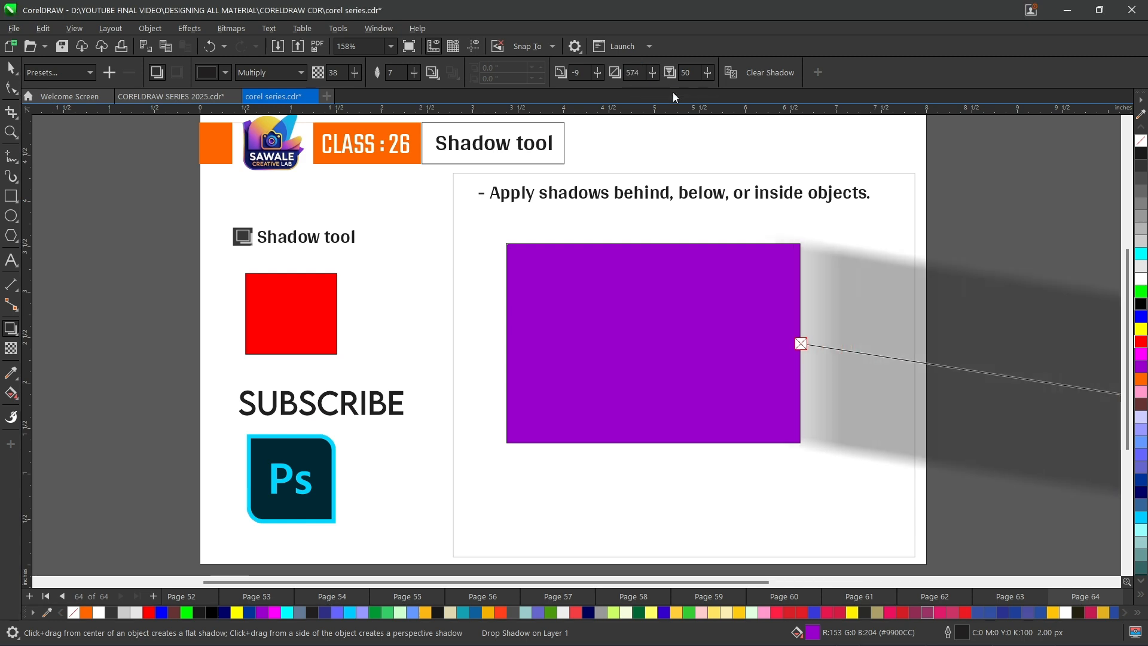
scroll(672, 223, "down", 4)
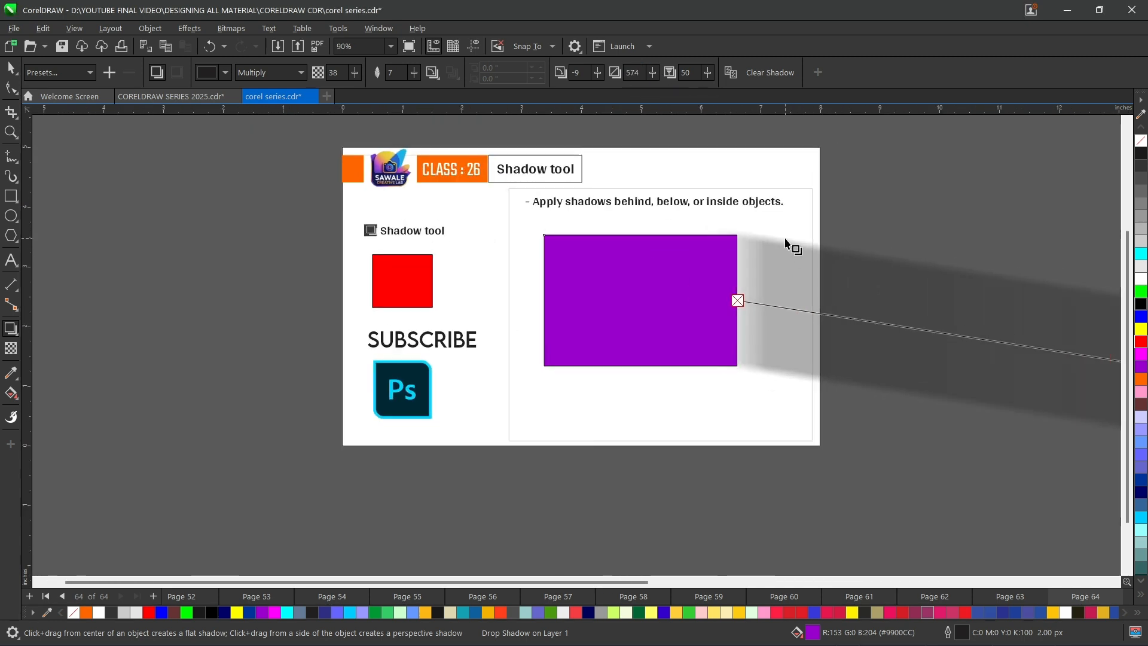
scroll(785, 241, "up", 2)
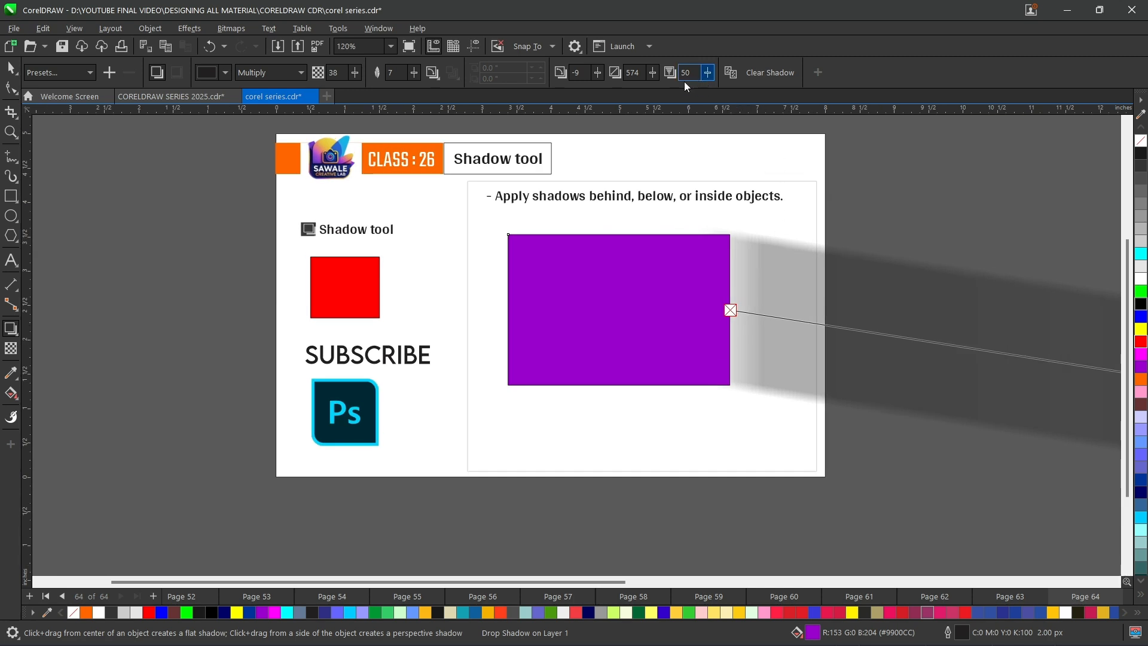
key("ctrl+z")
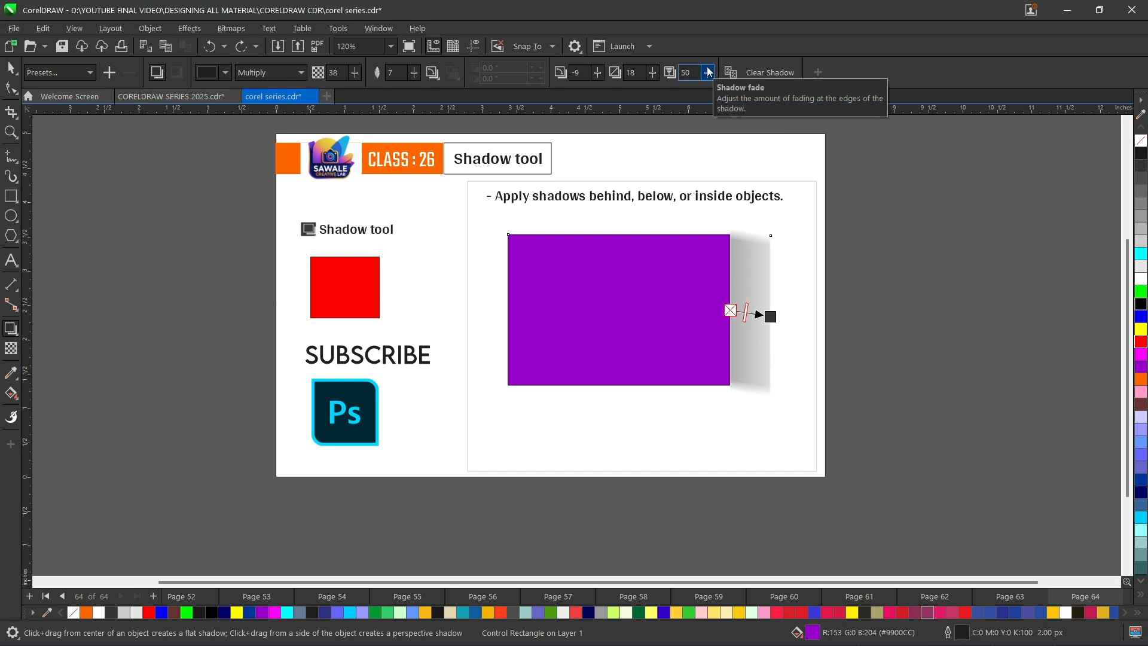
Try shadow stretches of 10 and 479, set the stretch to 20, and extend the shadow to a stretch of 34 at angle 352
scroll(755, 306, "up", 1)
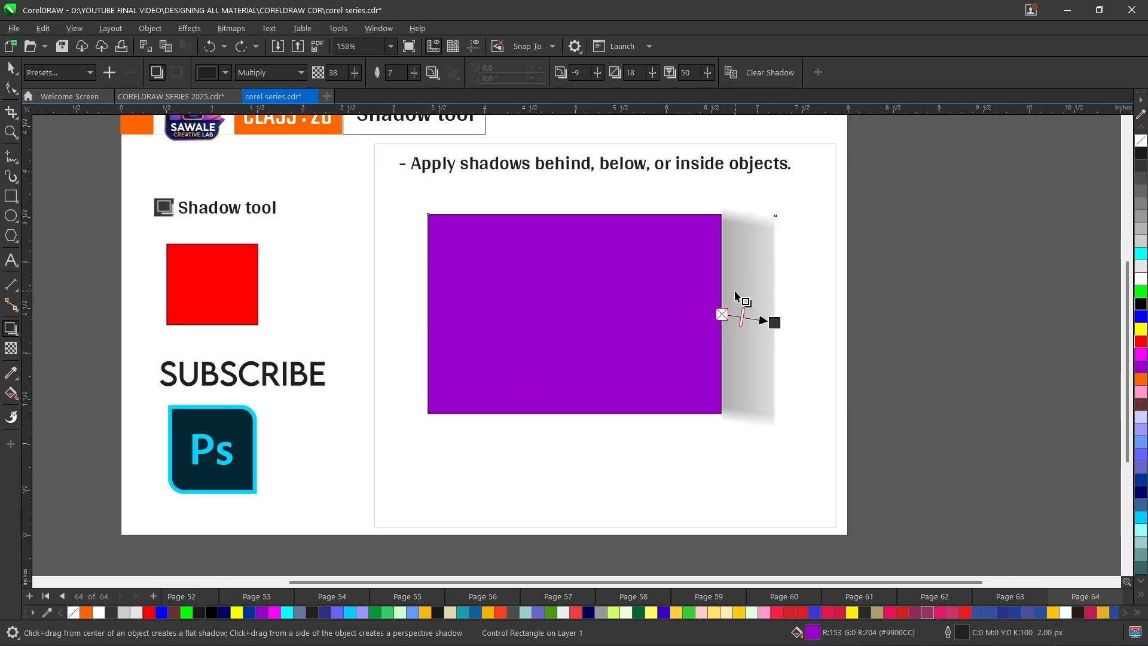
scroll(732, 293, "up", 1)
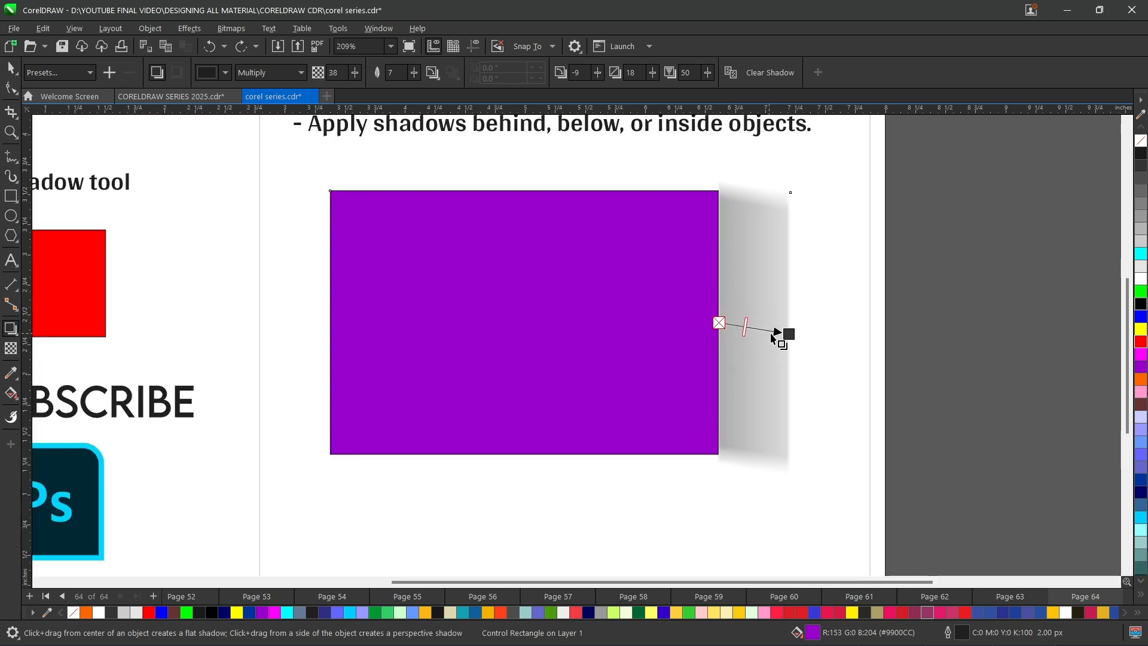
left_click(790, 334)
left_click_drag(657, 76, 654, 82)
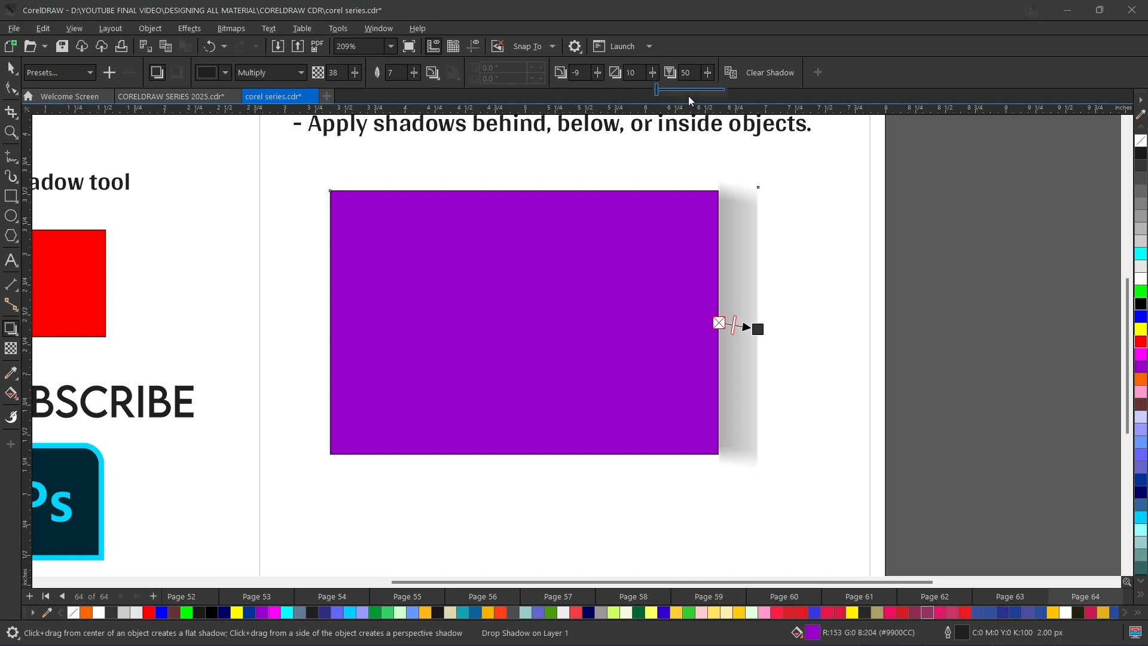
left_click(689, 91)
left_click(653, 72)
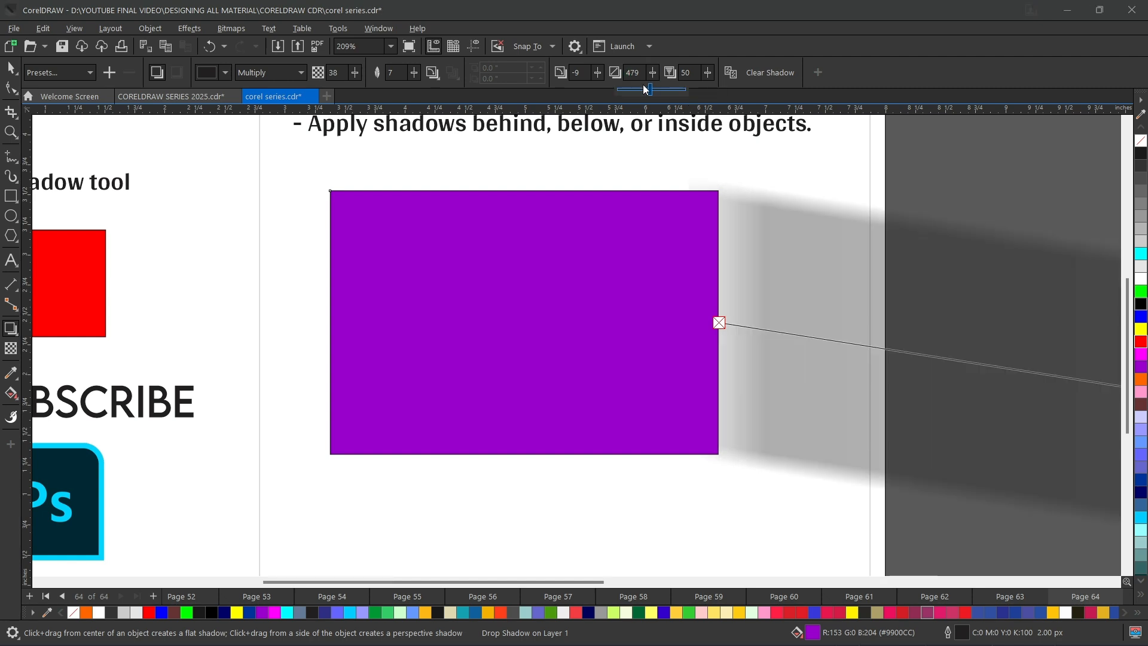
left_click(629, 91)
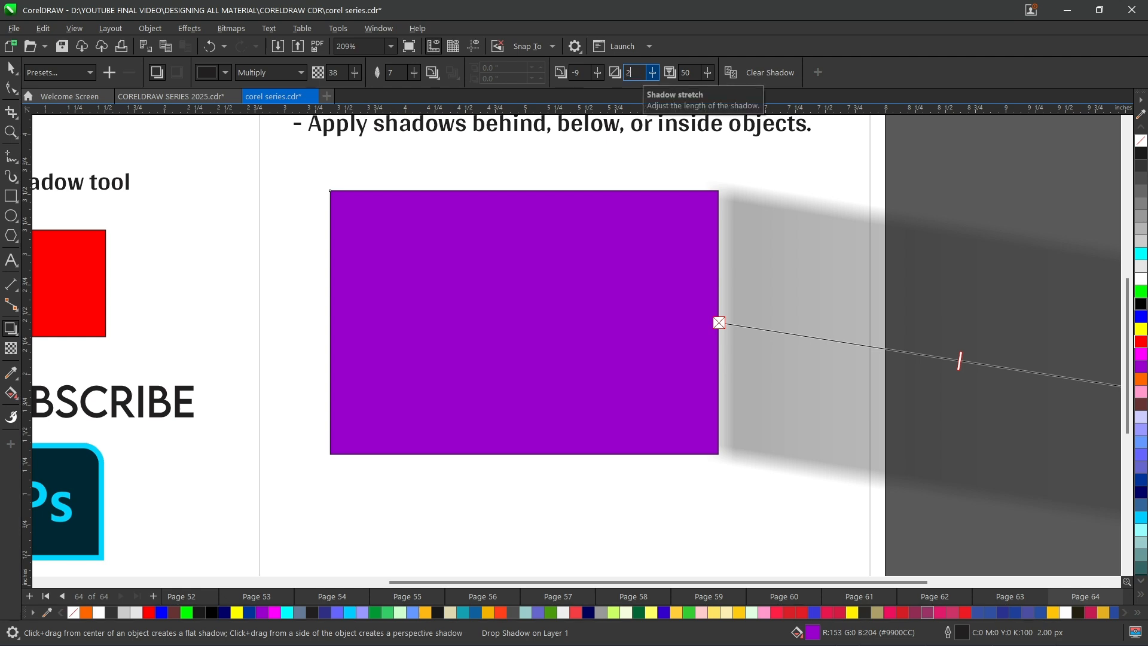
type("20")
key("Return")
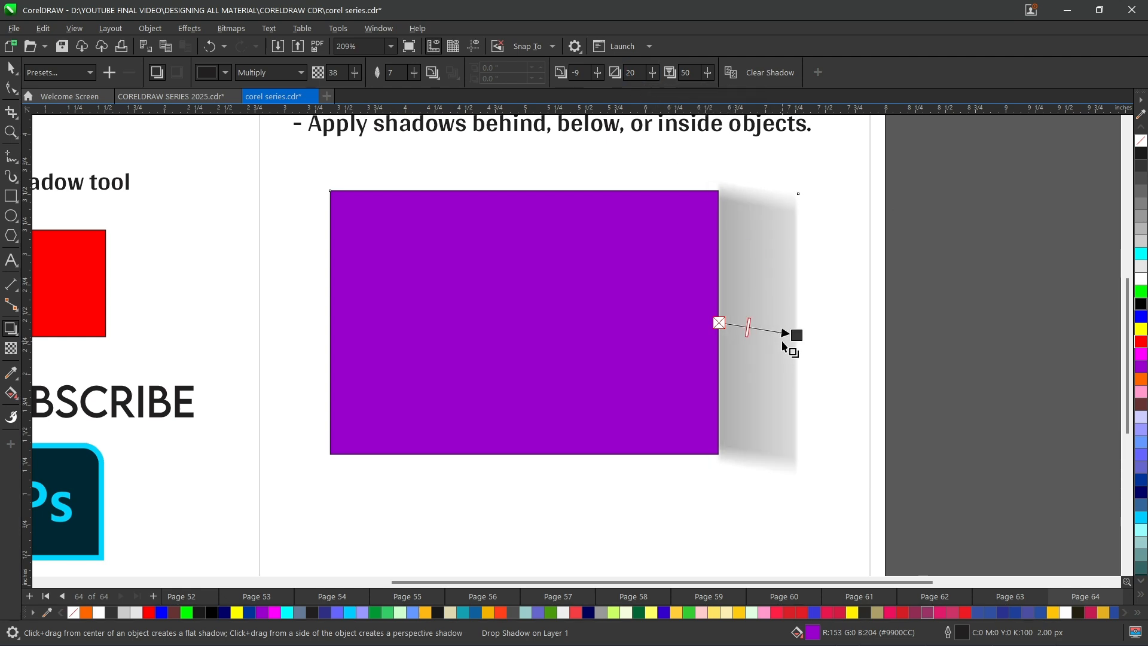
left_click_drag(798, 334, 851, 340)
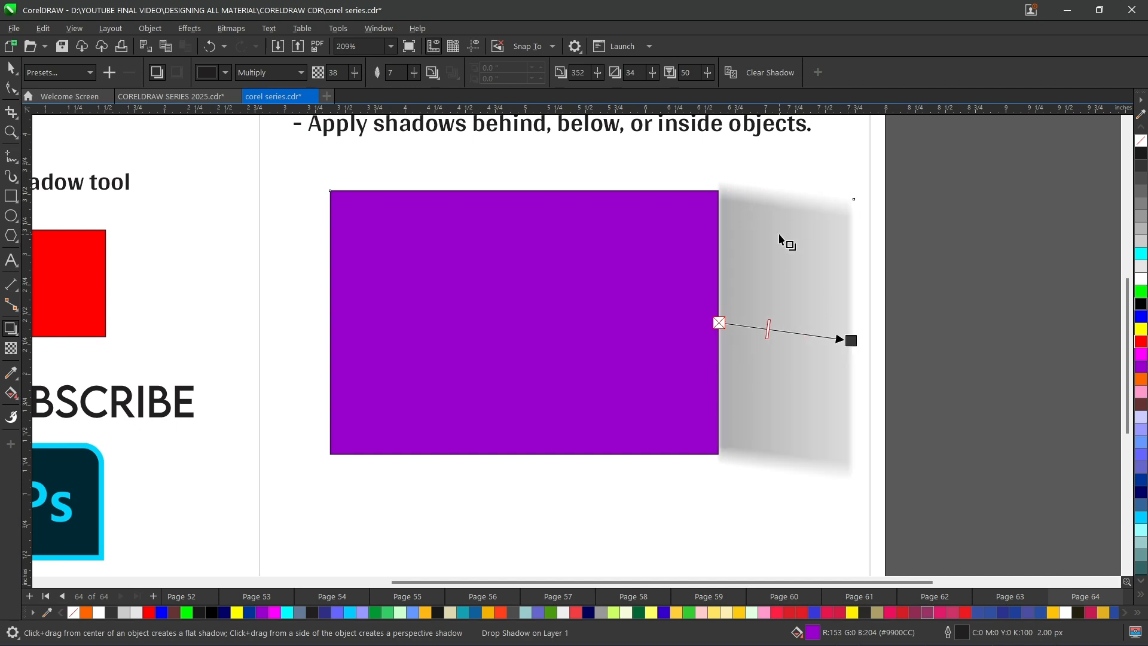
Try a shadow fade of 30 on the purple rectangle's shadow and set the fade to 69
left_click(708, 72)
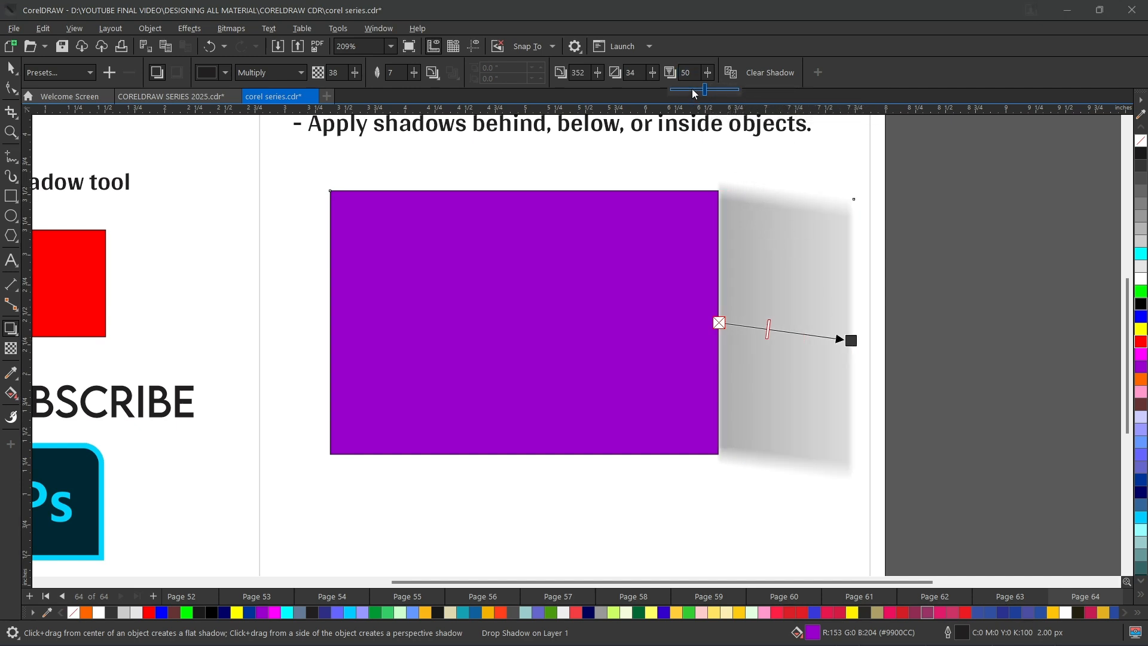
left_click(693, 89)
left_click(709, 77)
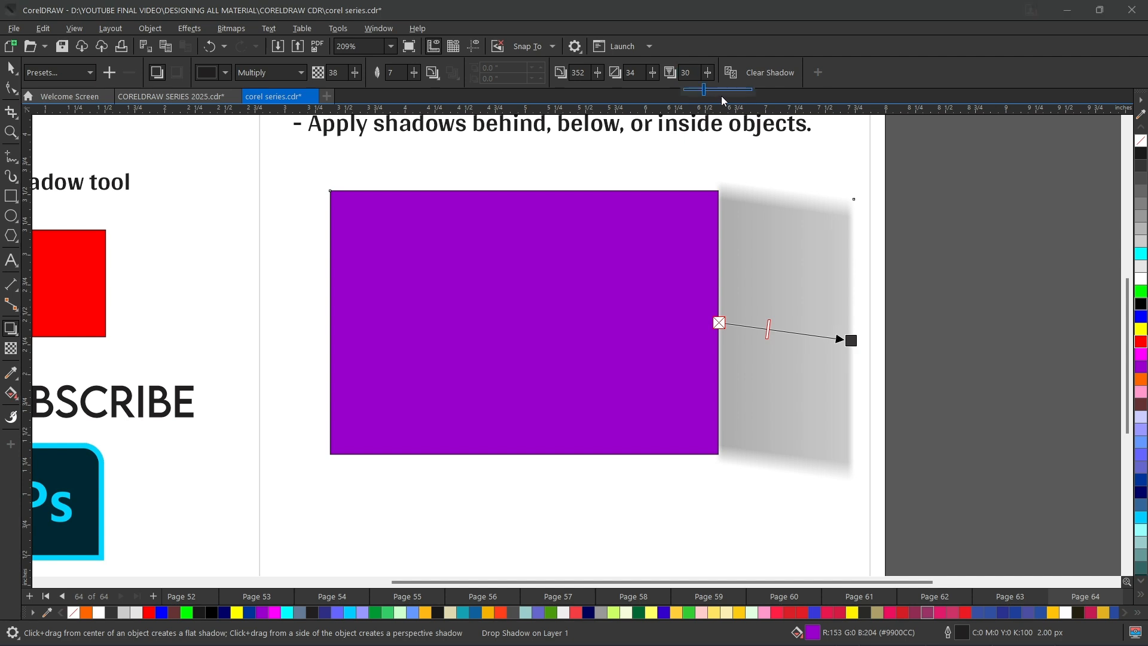
left_click(734, 90)
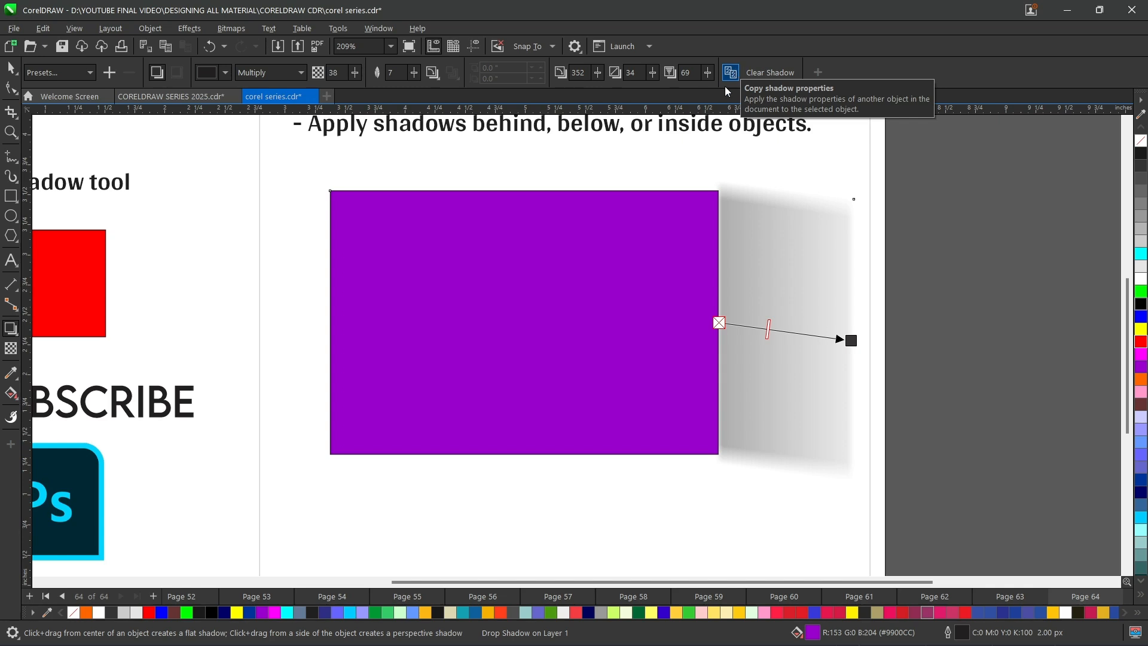
Delete the purple rectangle together with its perspective shadow
scroll(636, 325, "down", 2)
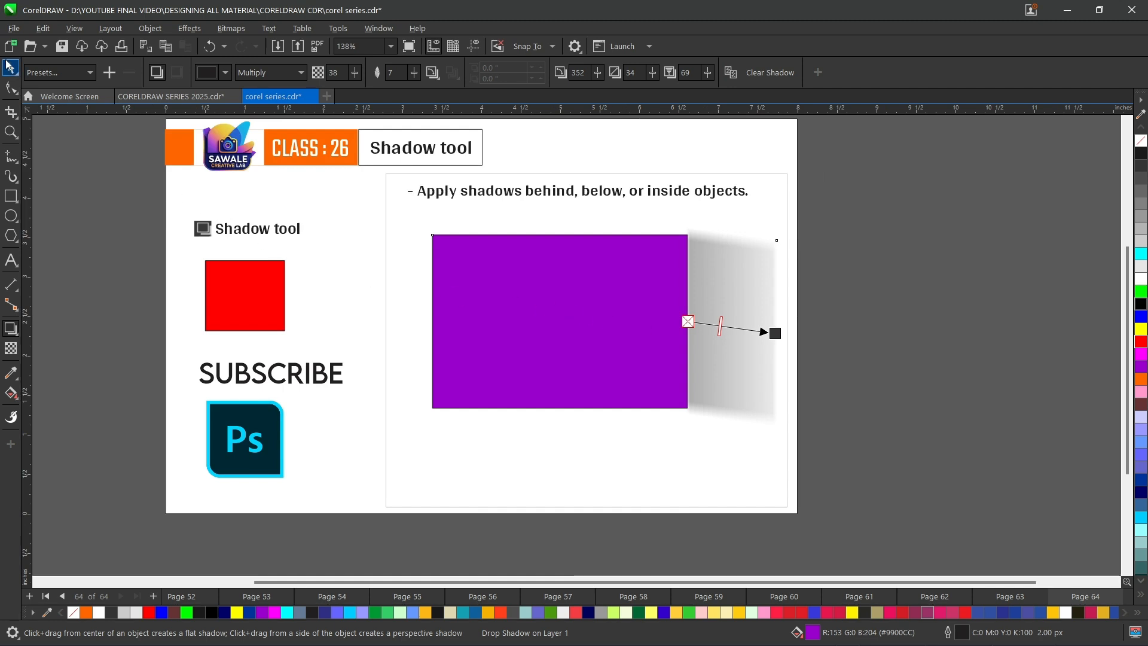
left_click(10, 70)
scroll(529, 344, "up", 1)
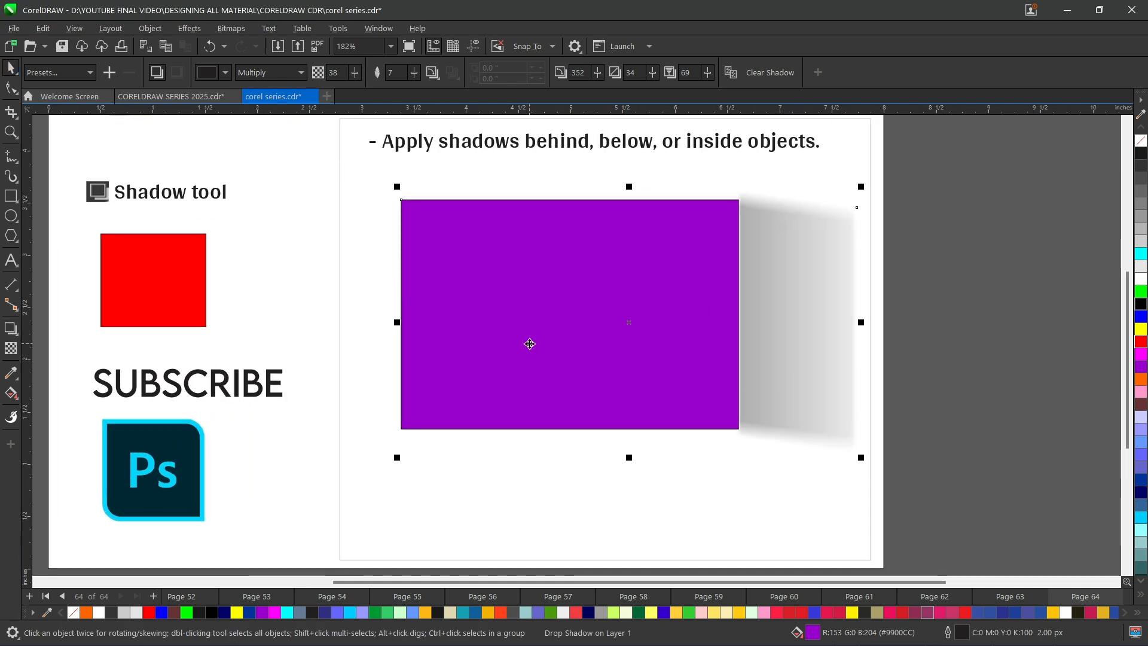
key("Delete")
Draw a red rectangle about 1.24 by 0.96 inches in the frame's upper left and cast its drop shadow about 0.271, -0.173 inches away
left_click(11, 196)
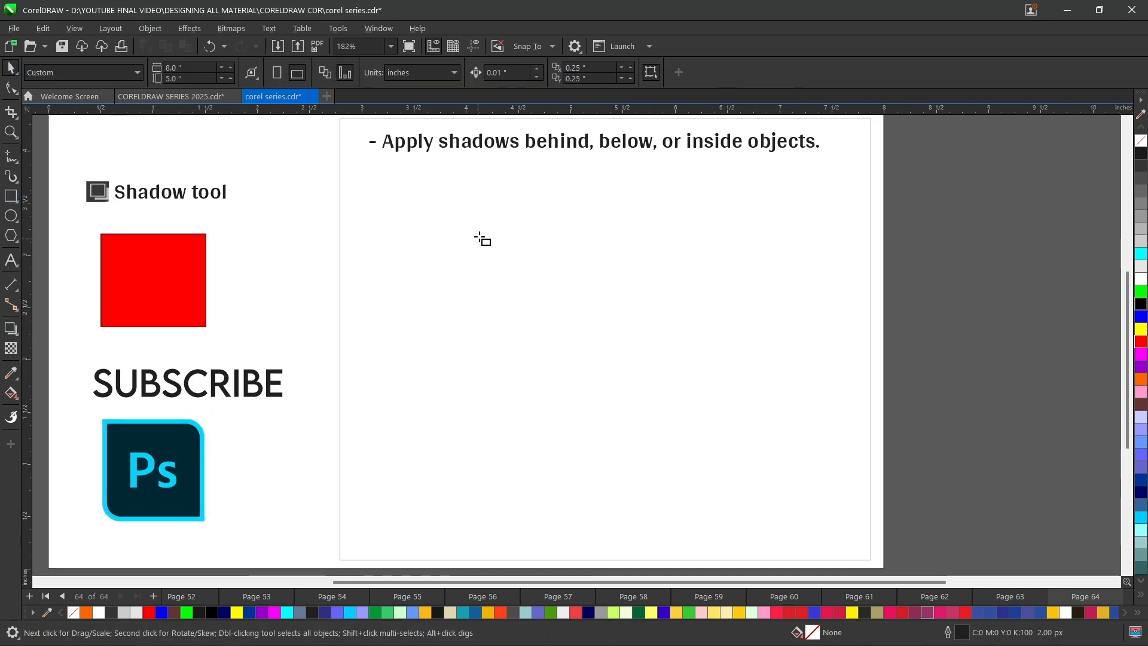
left_click_drag(375, 189, 506, 289)
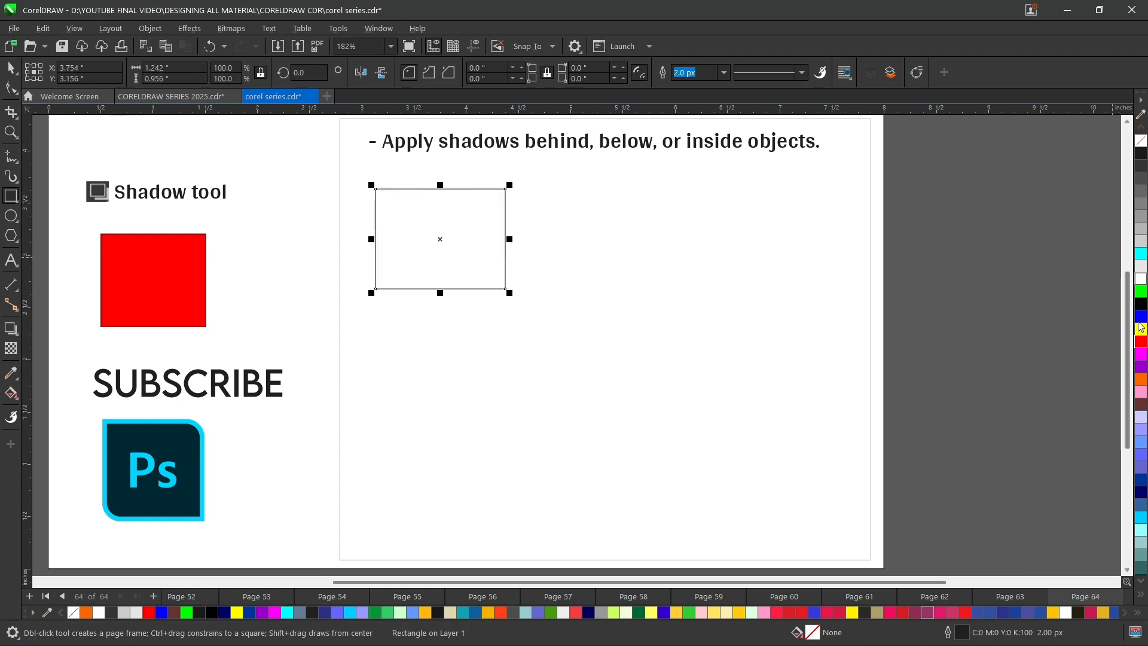
left_click(1141, 341)
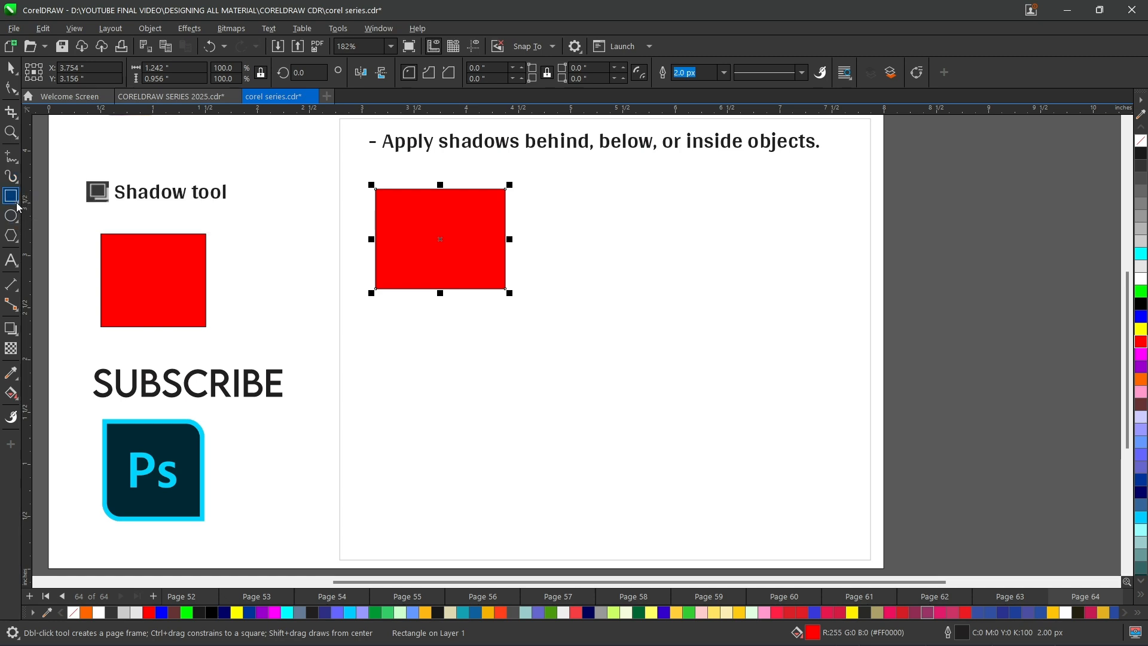
left_click(10, 330)
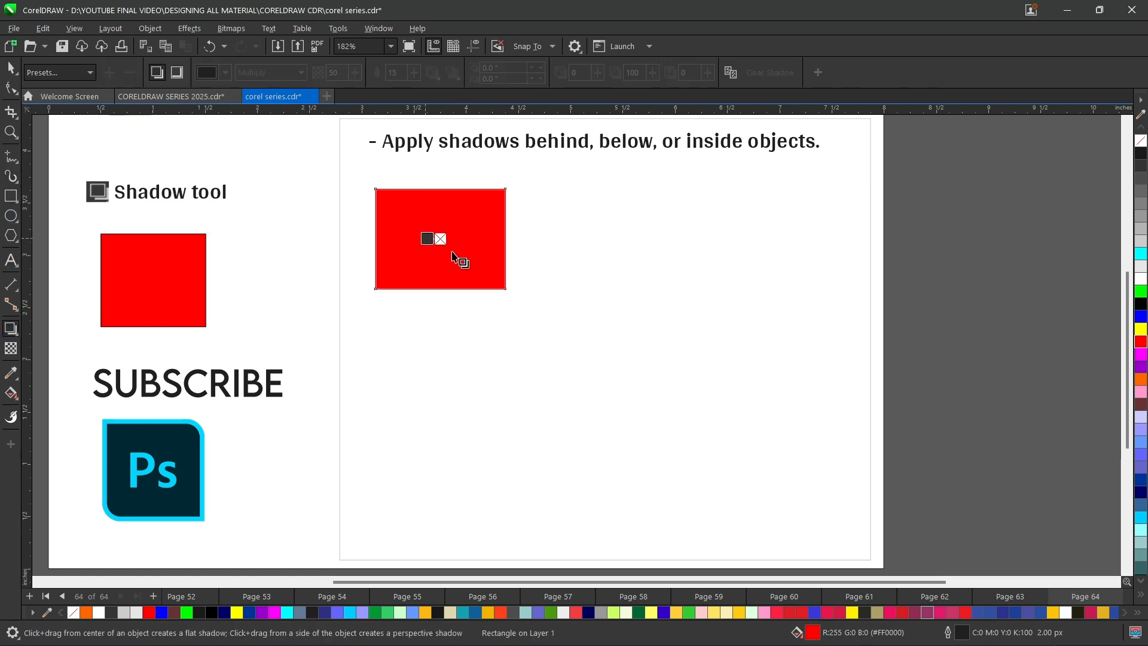
left_click_drag(462, 257, 518, 294)
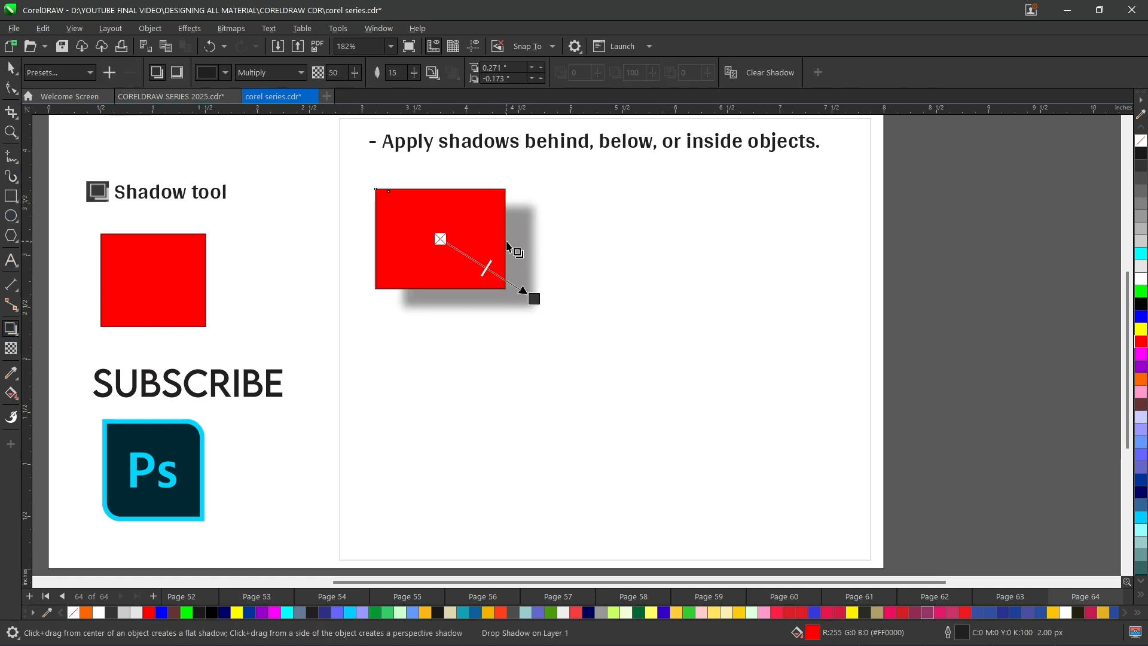
Draw a second red-filled rectangle about 1.37 by 1.05 inches below and to the right of the shadowed one
left_click(9, 76)
left_click(7, 197)
left_click_drag(627, 266, 771, 378)
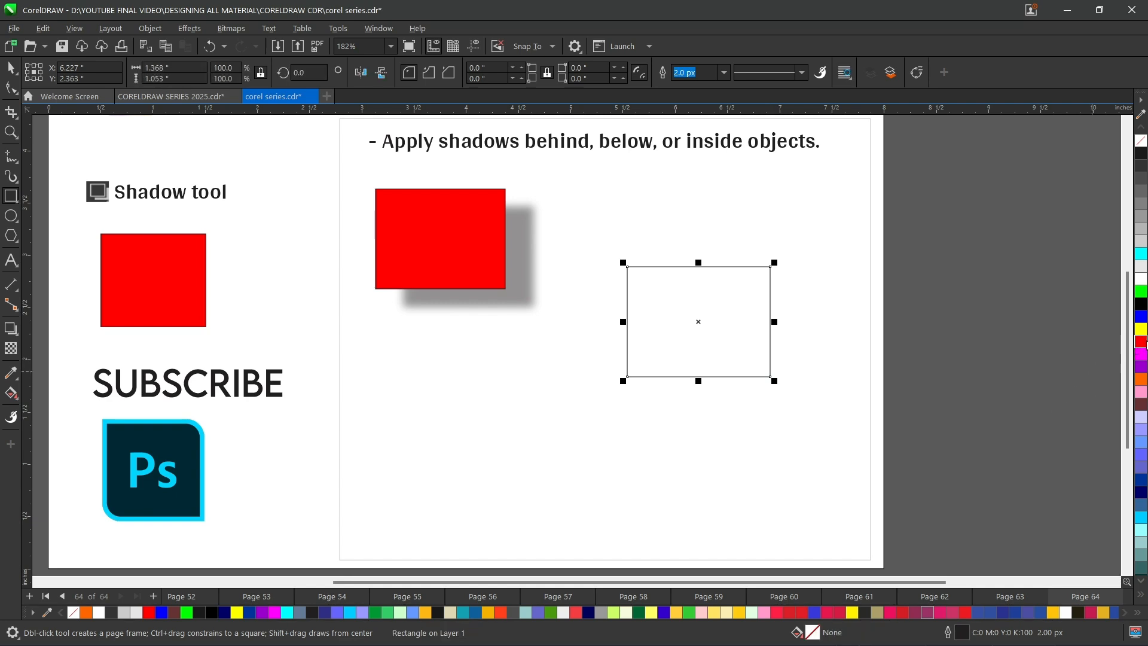
left_click(1141, 342)
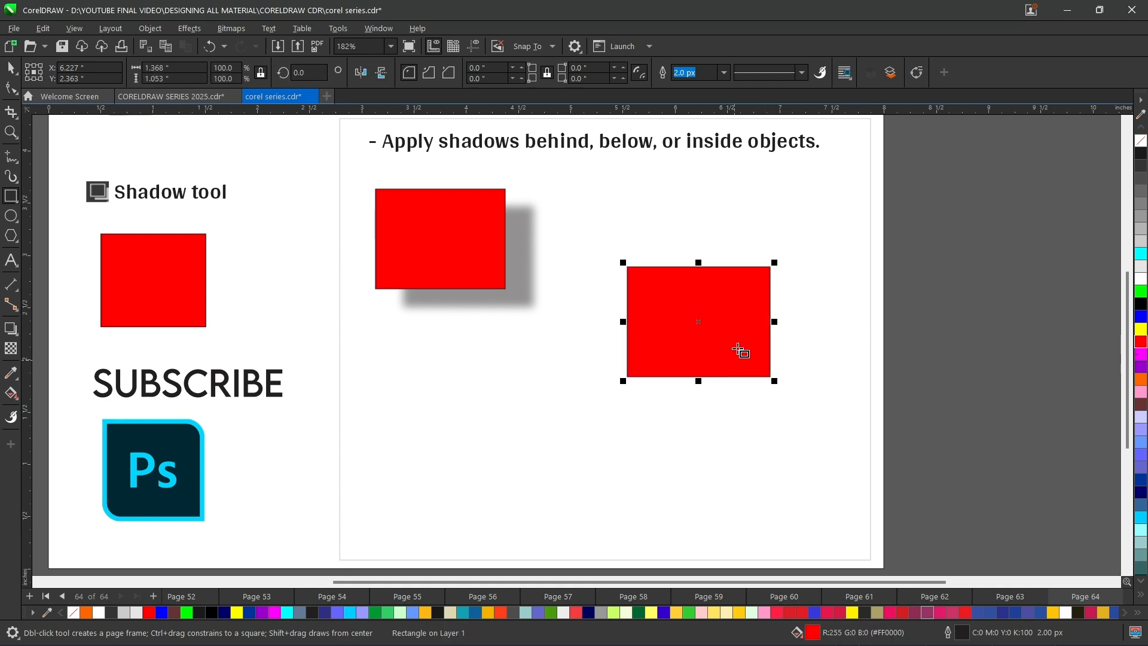
Try a flat drop shadow and a perspective shadow on the second red rectangle, and undo both
left_click(10, 328)
left_click_drag(697, 323, 798, 399)
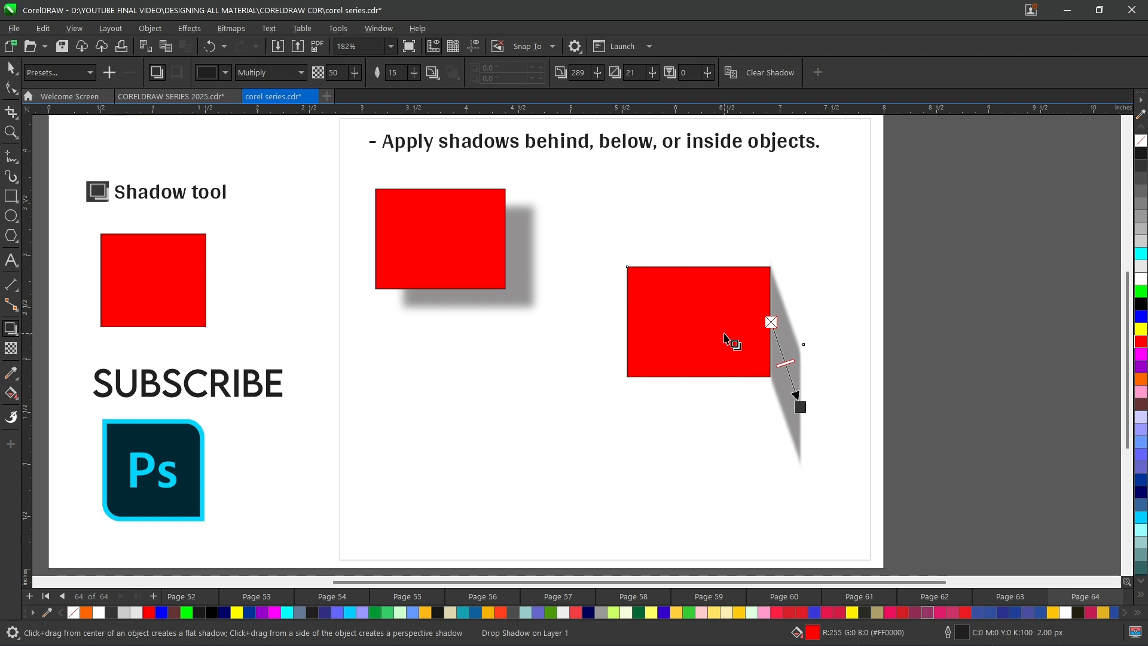
key("ctrl+z")
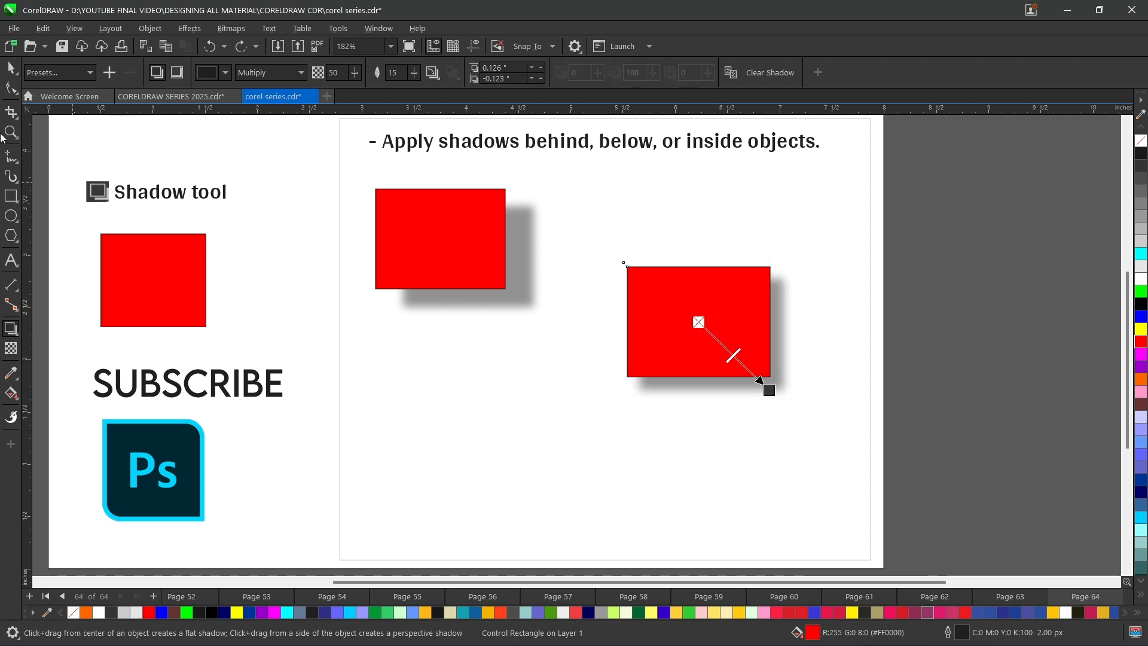
key("ctrl+z")
Copy the shadow properties of the first red rectangle's shadow to the second red rectangle
left_click(12, 70)
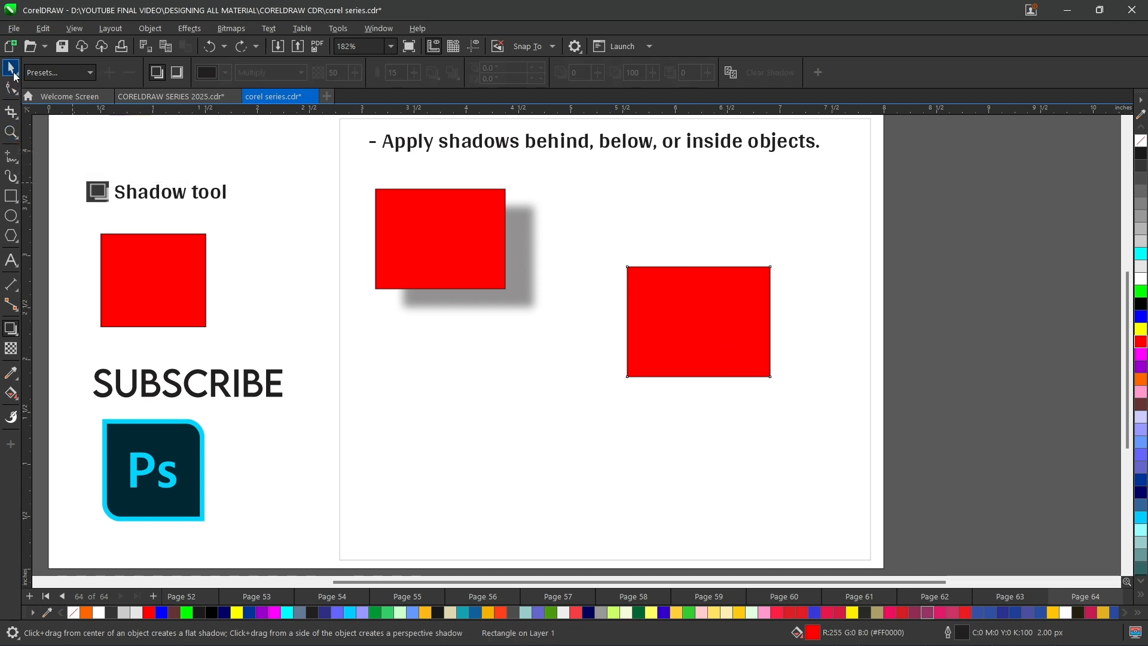
left_click(684, 288)
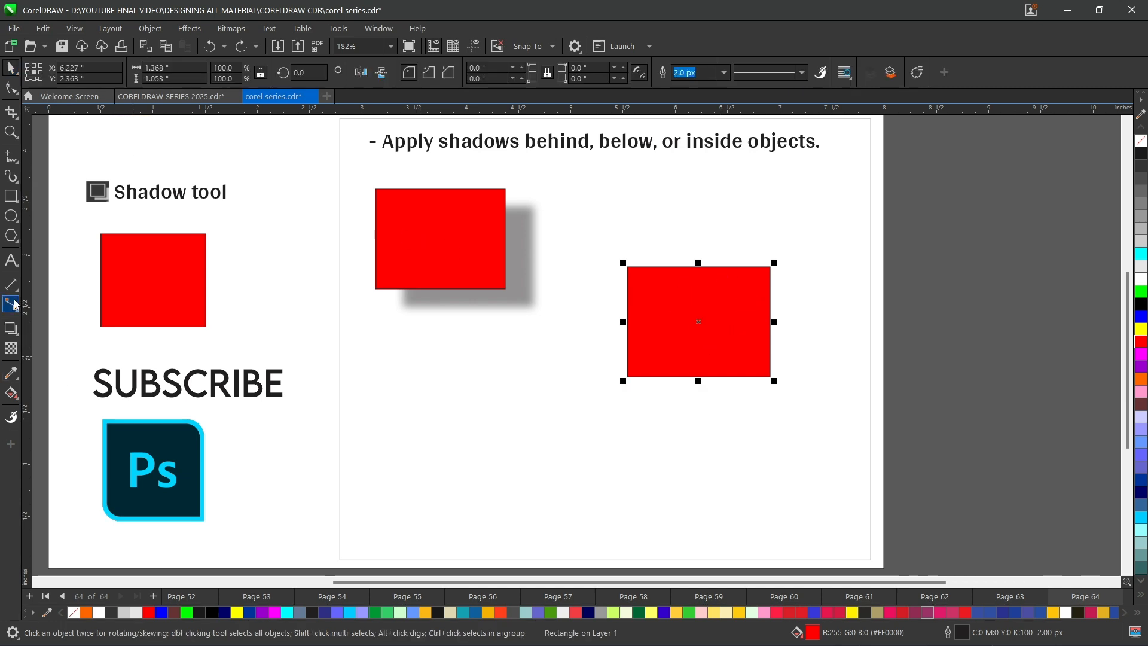
left_click(11, 328)
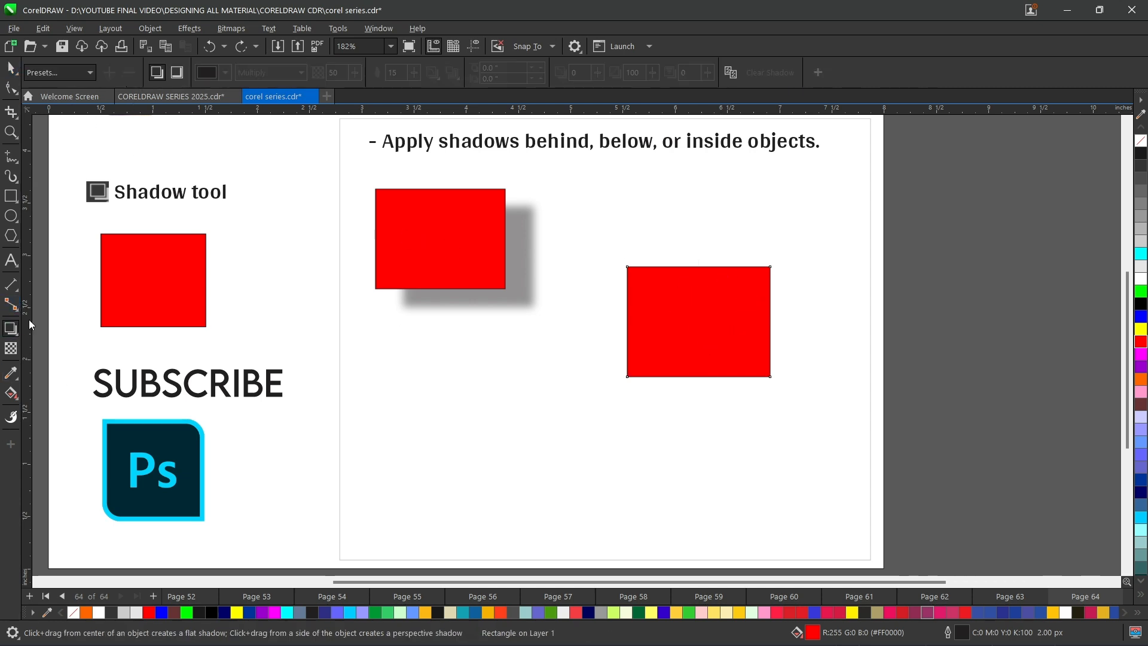
left_click(732, 73)
left_click(518, 231)
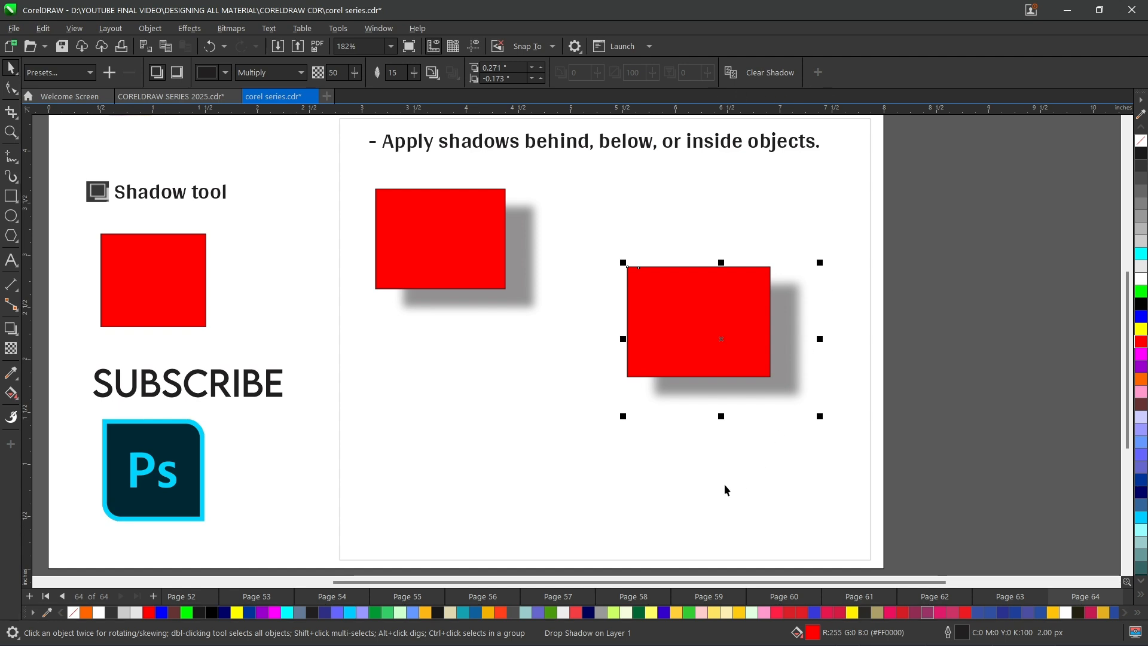
scroll(669, 329, "up", 1)
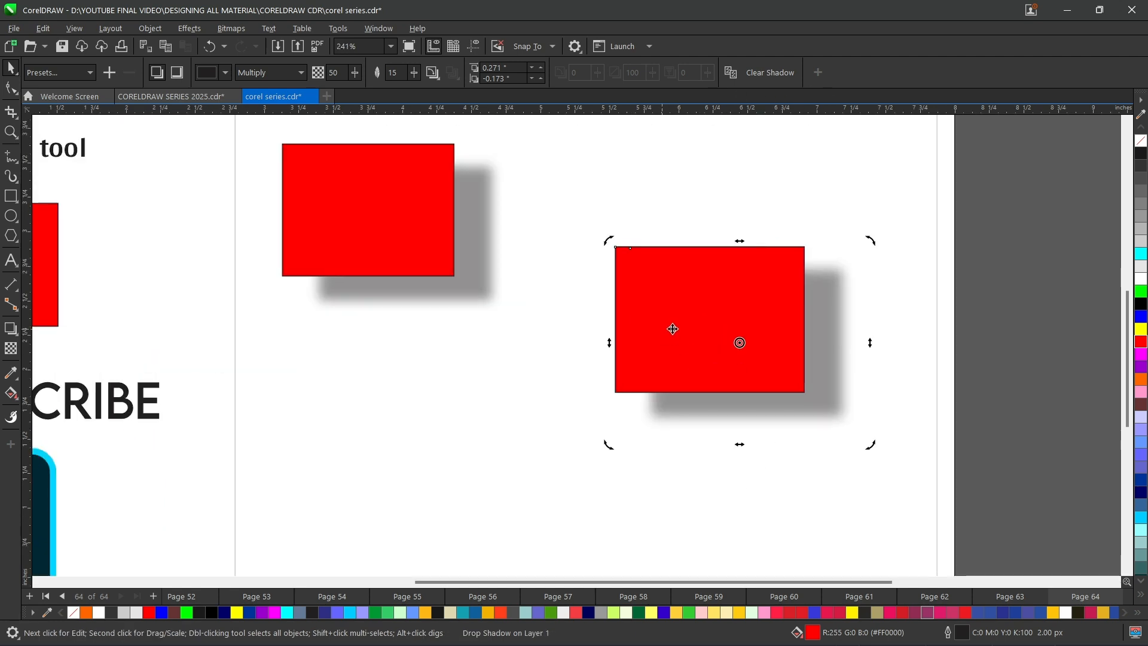
scroll(675, 328, "down", 2)
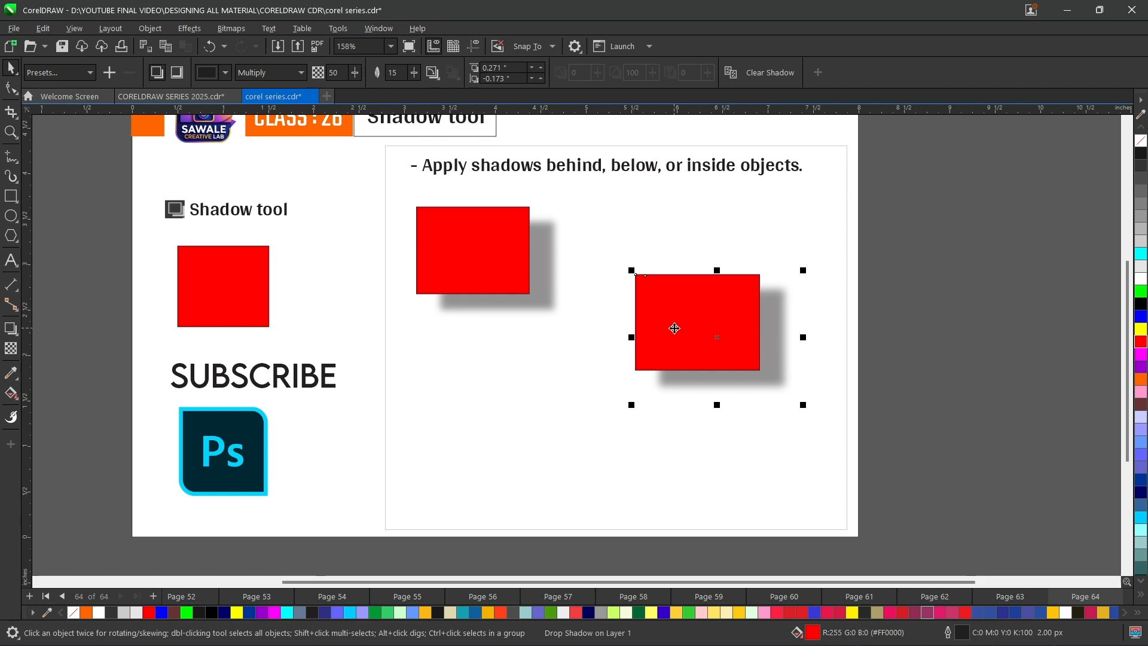
left_click_drag(1129, 298, 1102, 287)
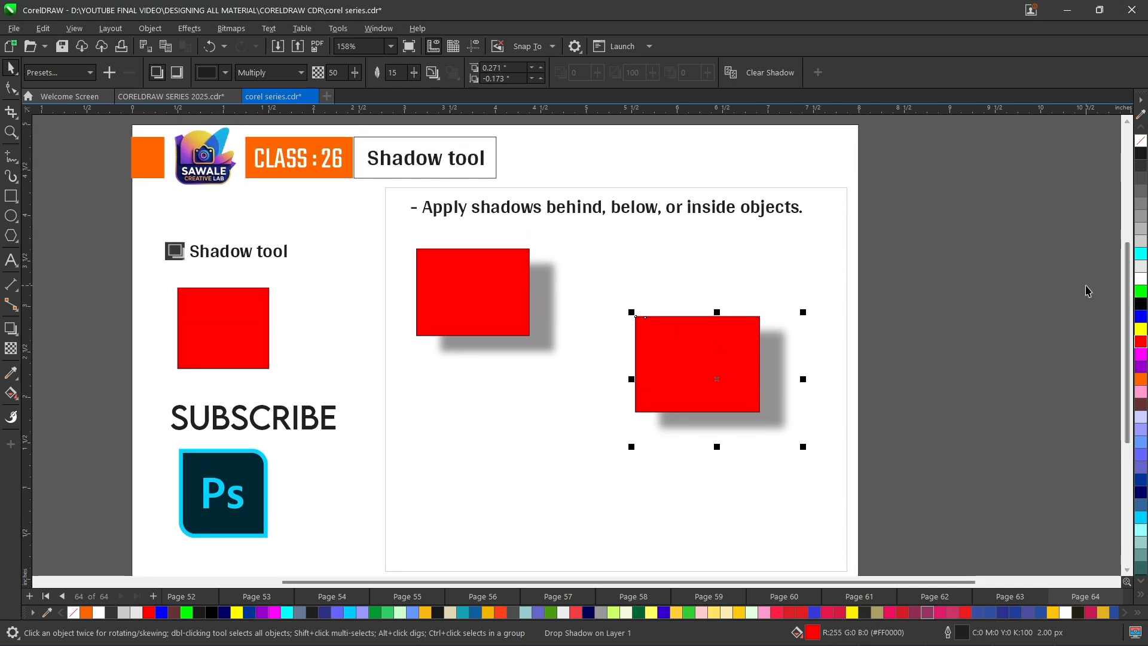